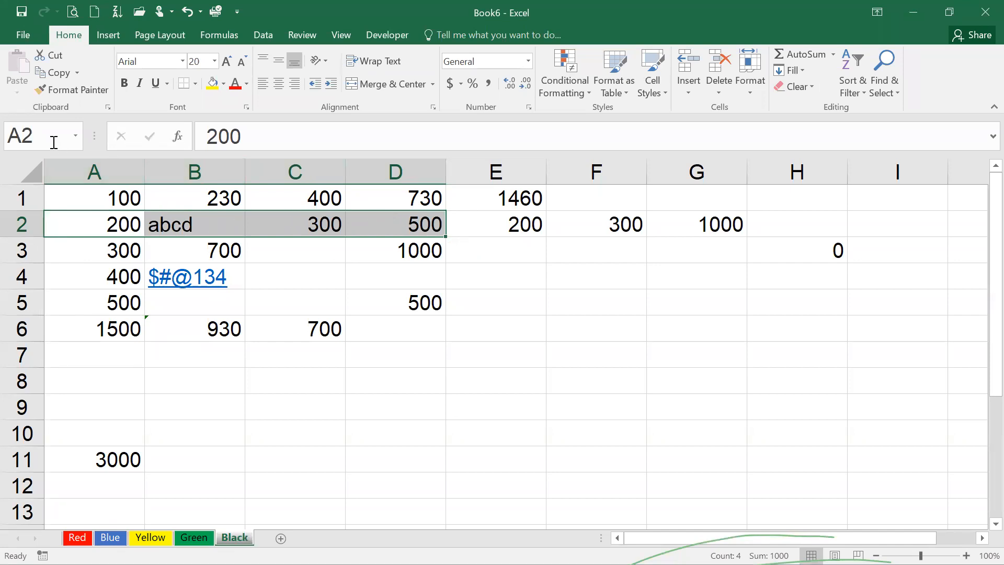
Name the selected range A2:D2 "west".
click(55, 137)
text(west)
key(Return)
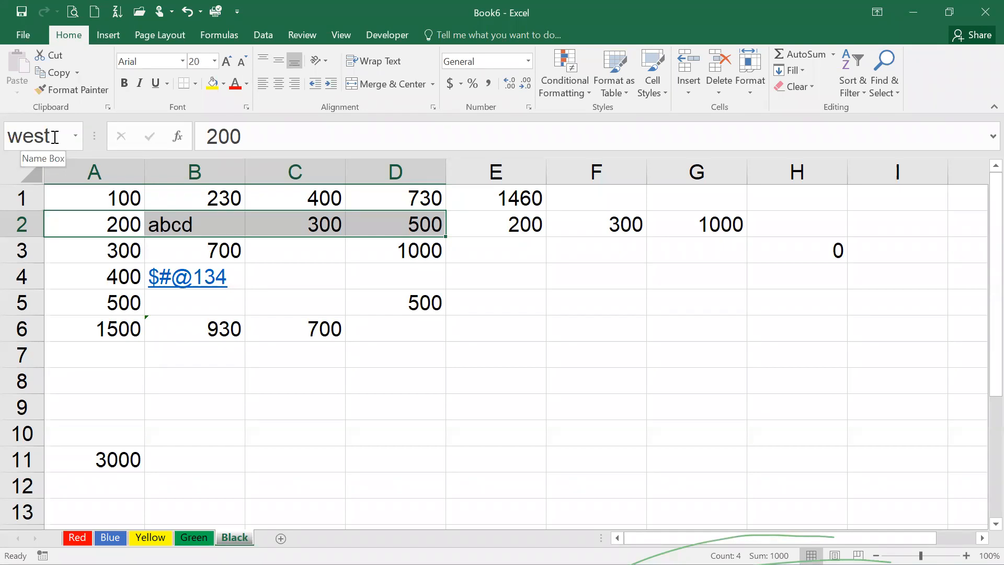
key(Tab)
click(325, 360)
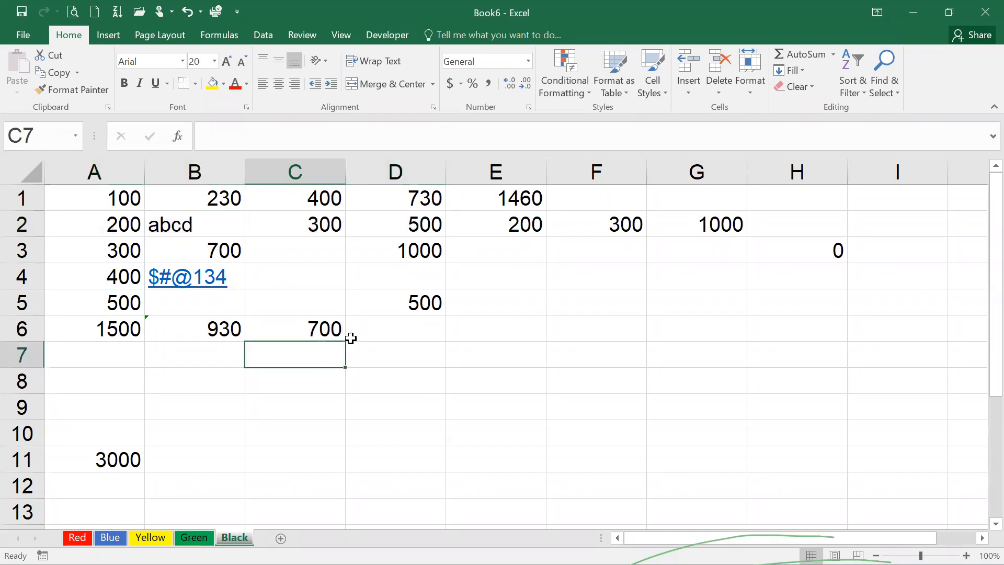
Replace the content of cell E2 with the formula =SUM(west), totalling the named range.
click(463, 227)
key(Delete)
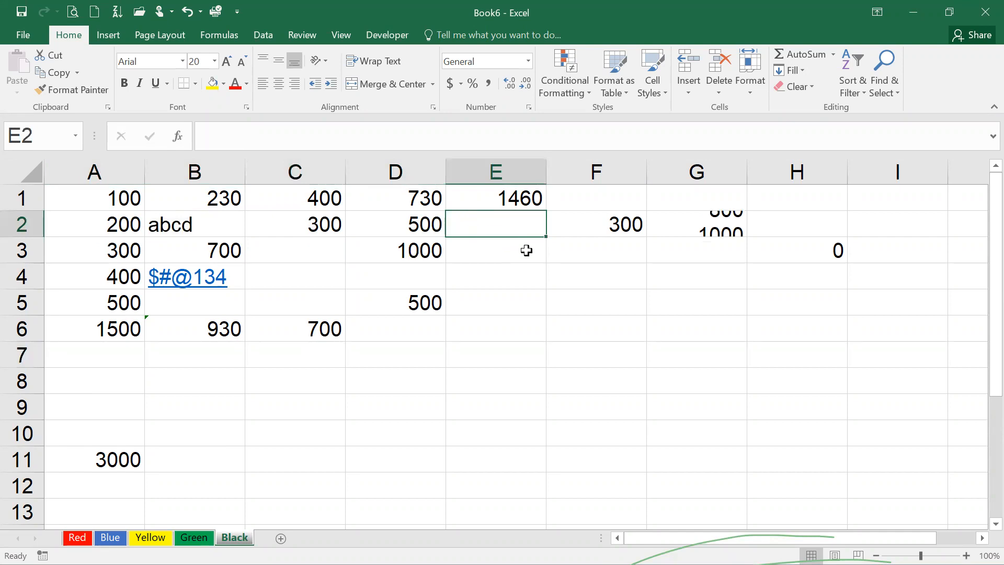
text(=s)
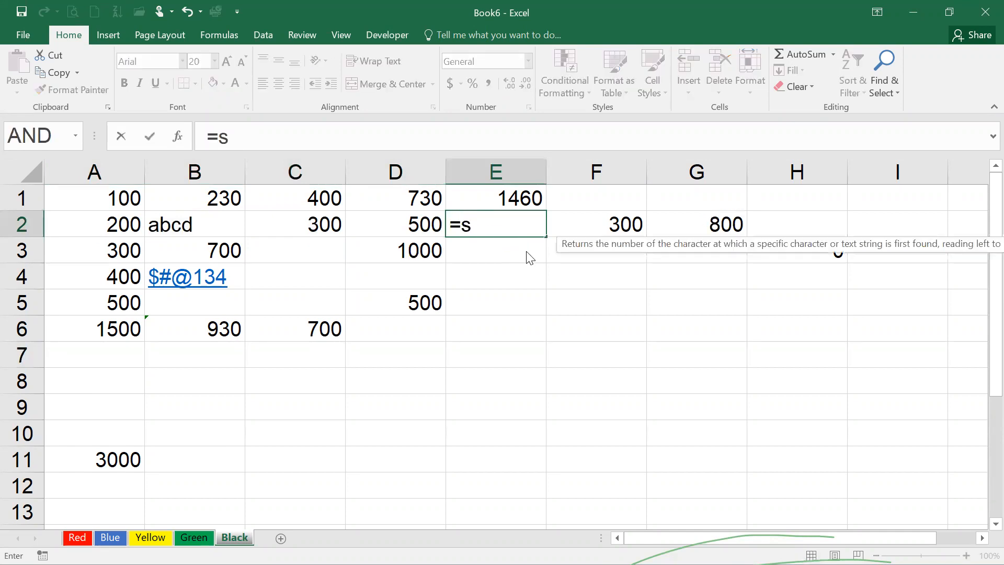
text(um)
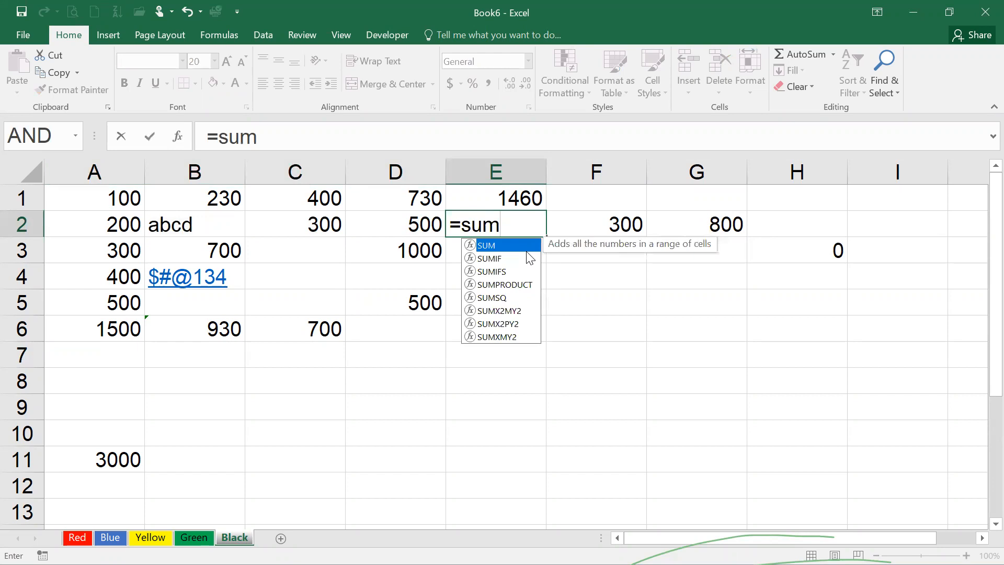
text((wes)
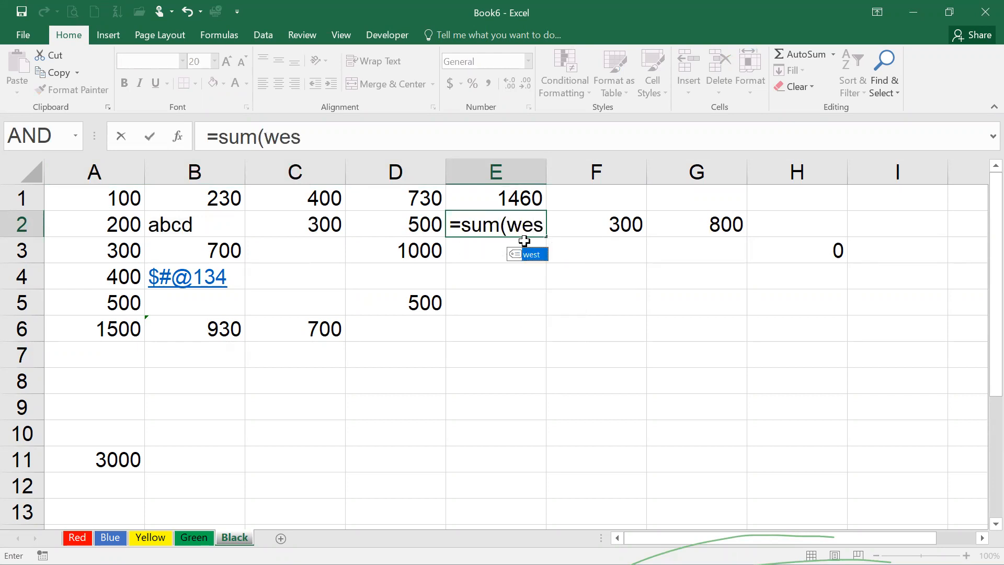
key(Return)
key(Up)
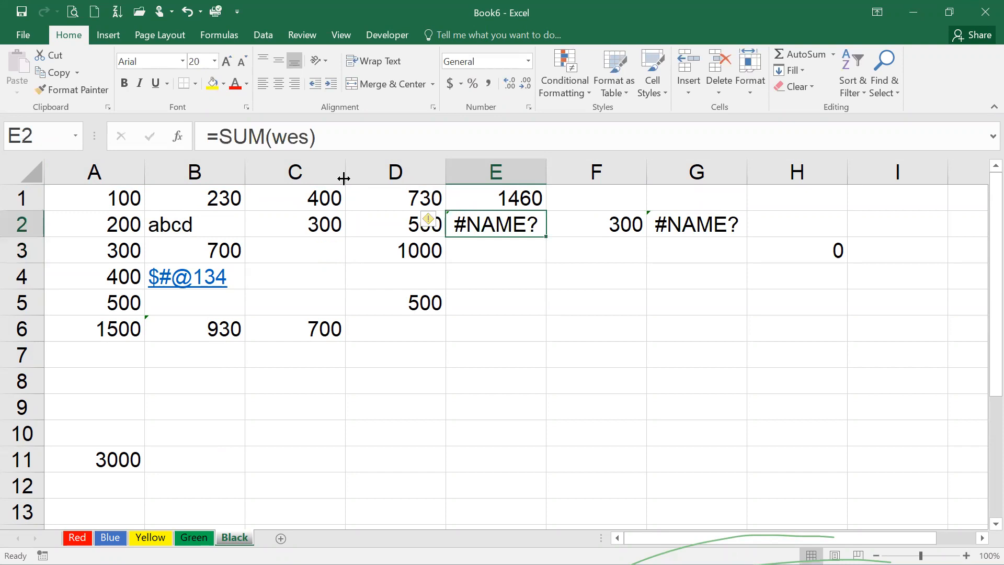
click(307, 137)
text(t)
key(Return)
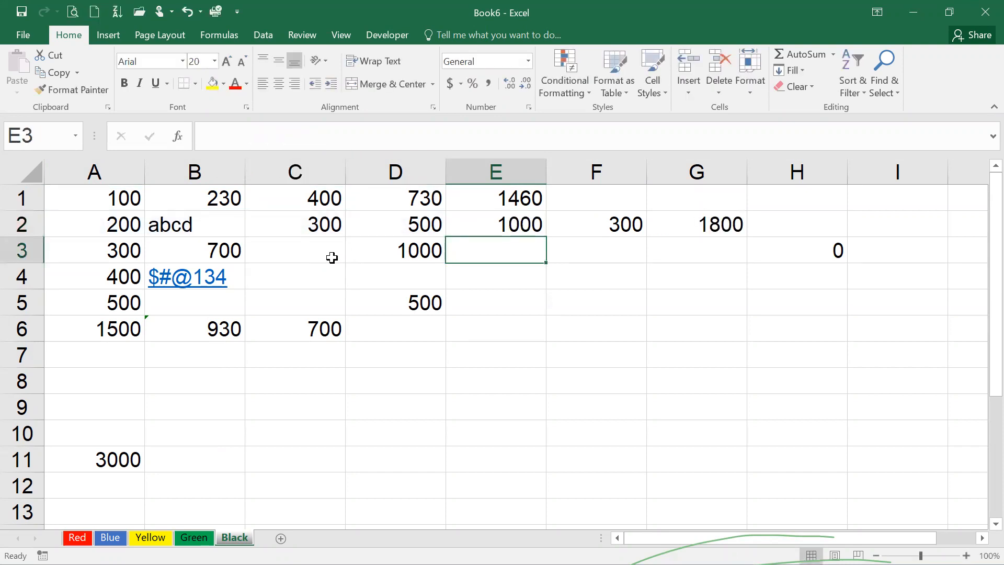
Inspect the formula in cell E2 to see which cells the name "west" covers.
double_click(516, 217)
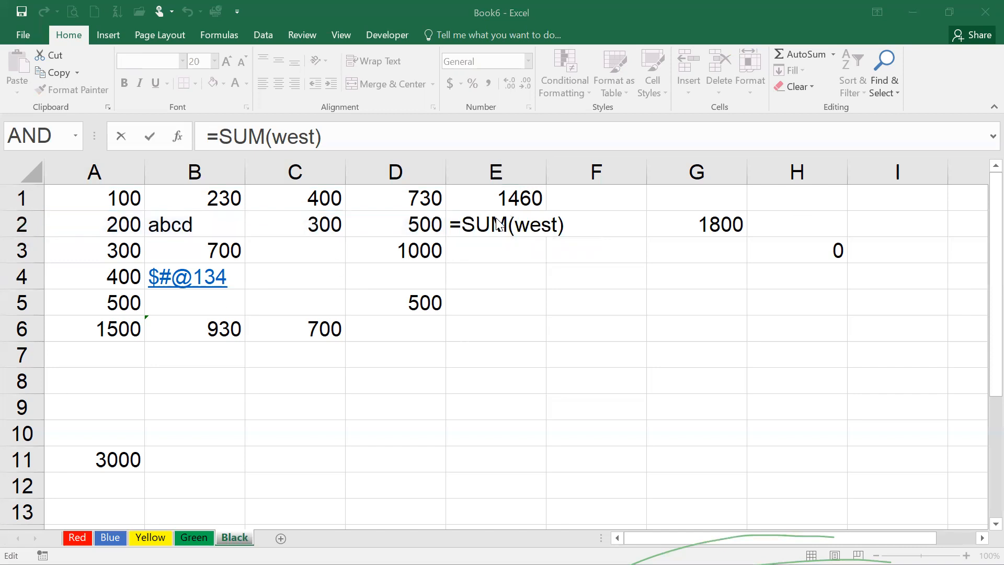
click(479, 223)
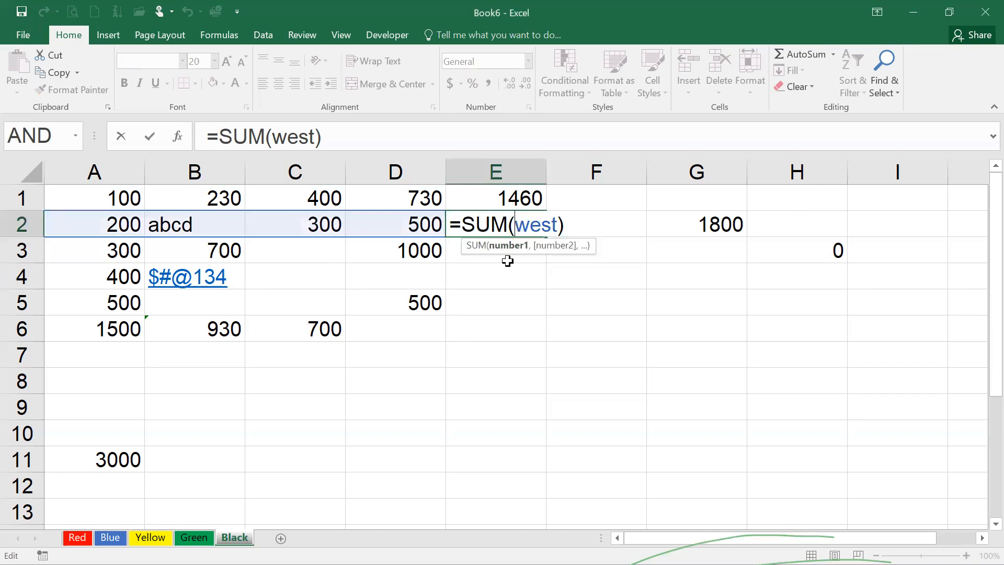
key(Return)
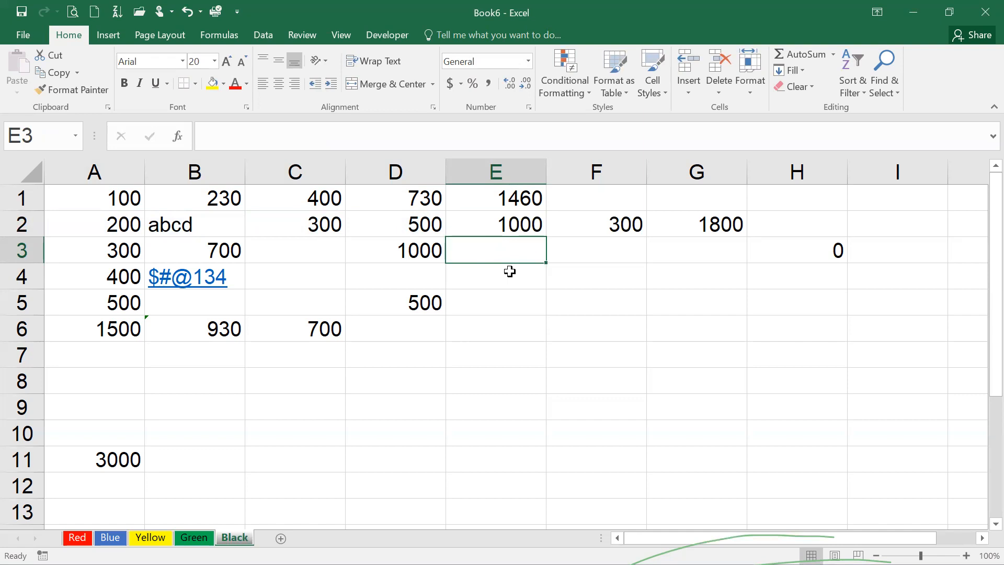
click(506, 219)
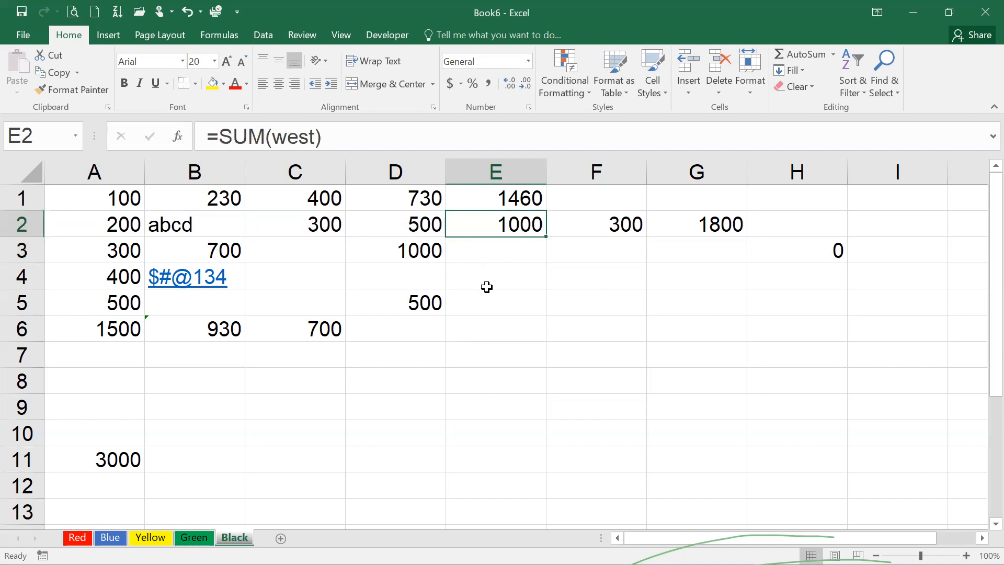
Copy the SUM formula from B6 to F6, check how its references shift, and clear F6 again.
click(209, 329)
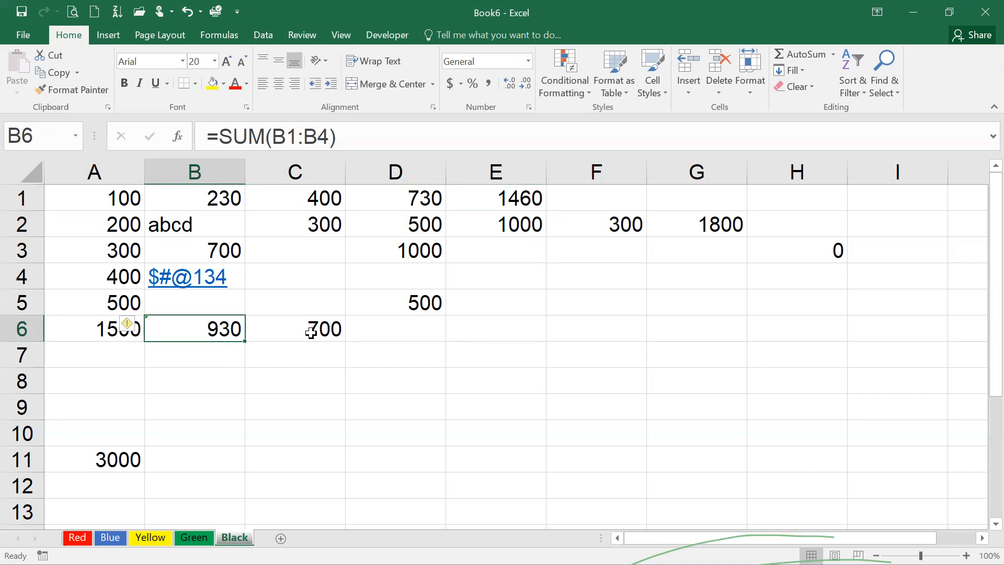
click(604, 329)
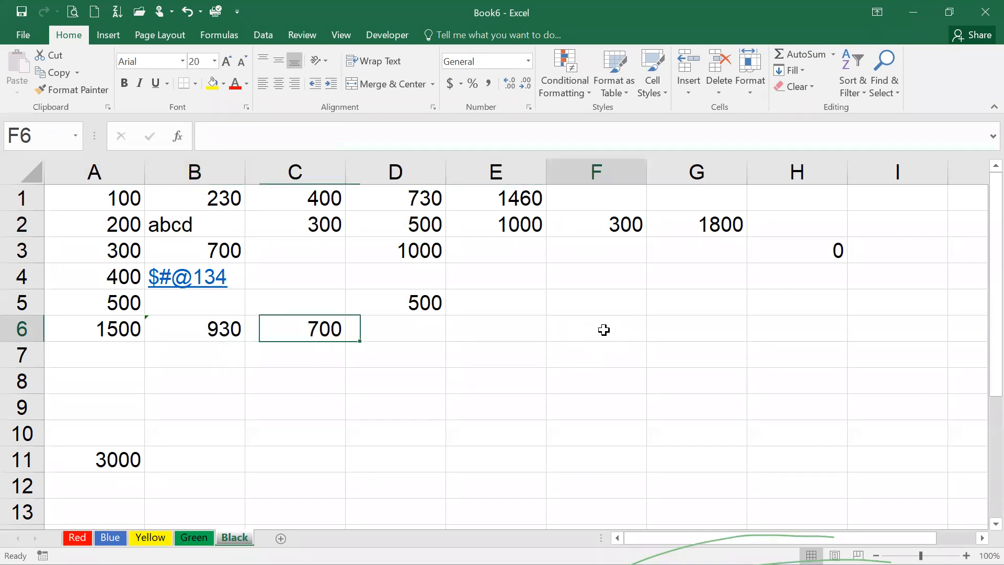
click(214, 321)
key(ctrl+c)
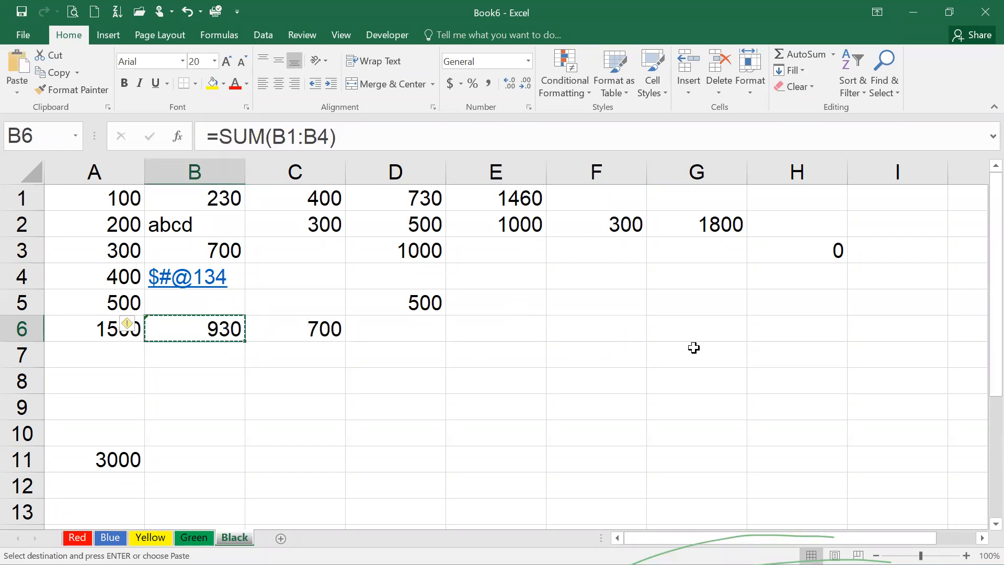
click(628, 333)
key(ctrl+v)
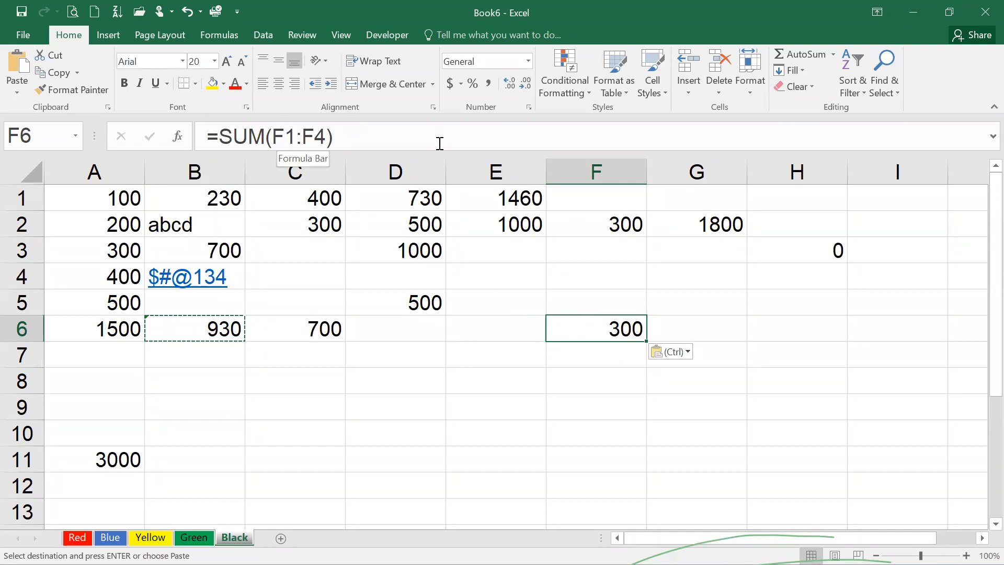
key(Delete)
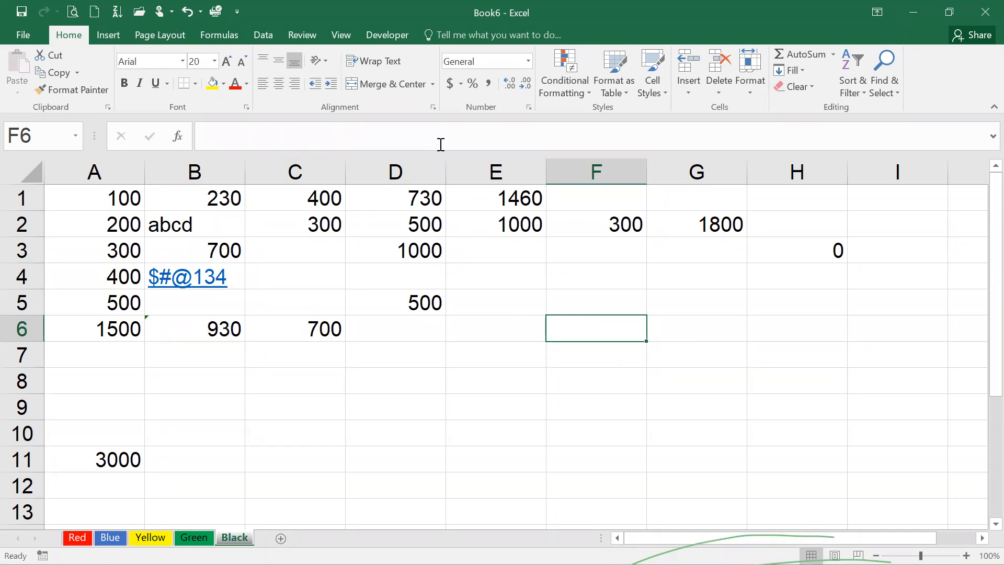
click(472, 215)
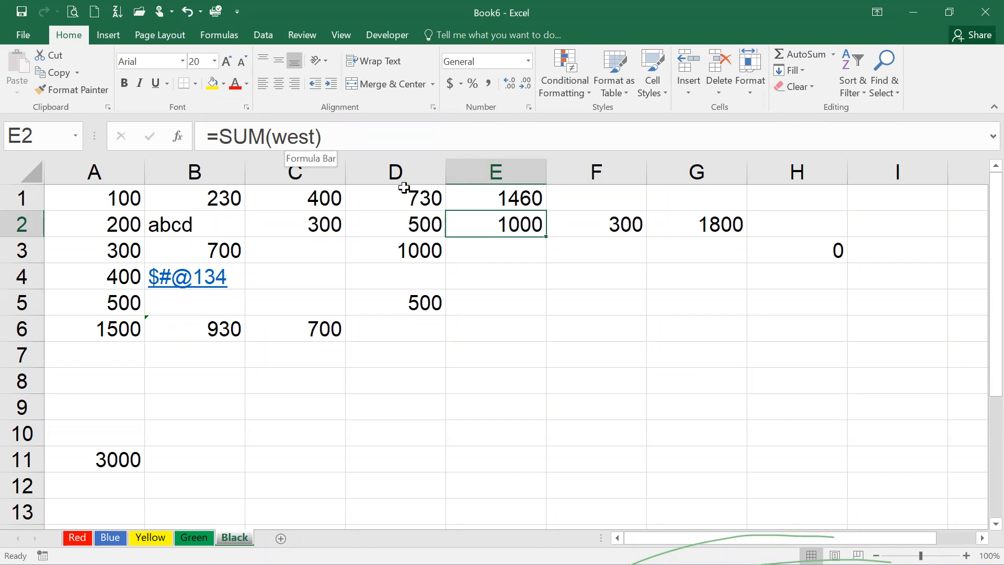
Enter =SUM(west) in cell B11 and check which range the formula refers to.
double_click(210, 457)
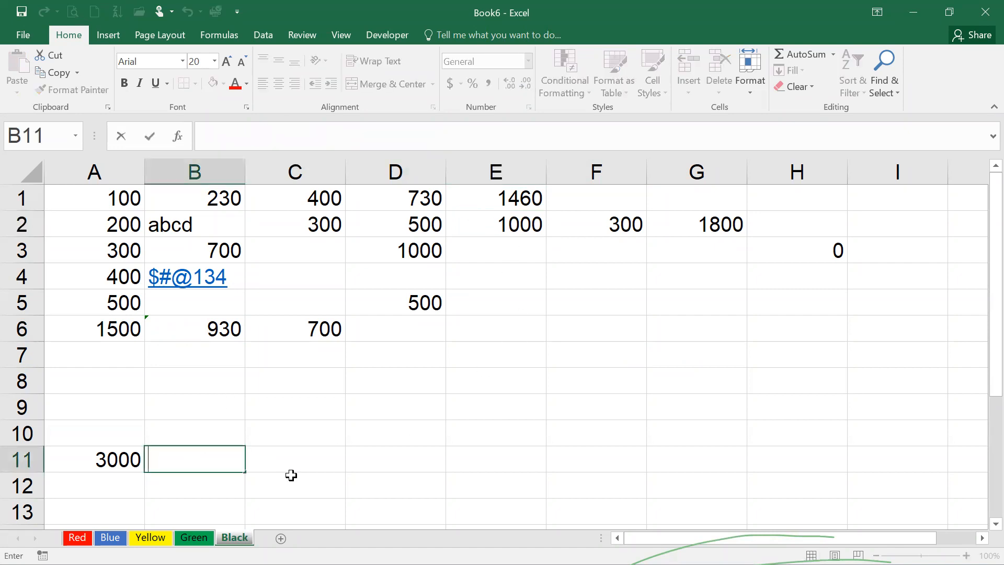
text(=s)
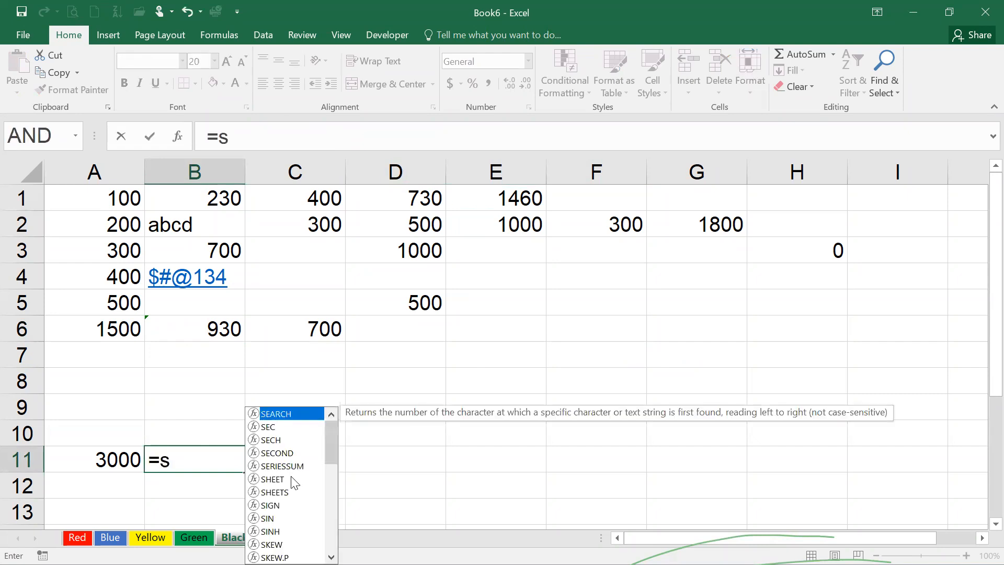
text(um(west)
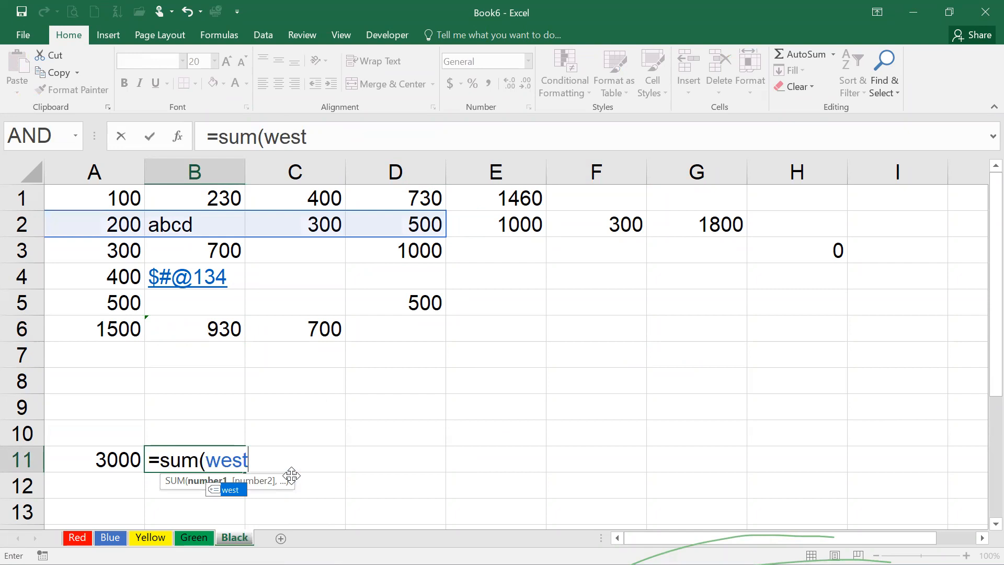
text())
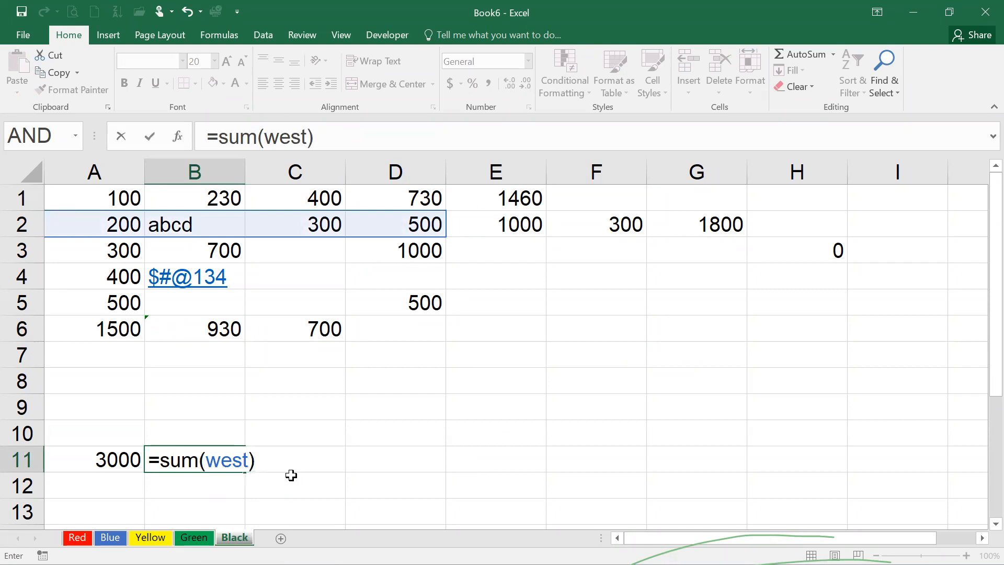
key(Return)
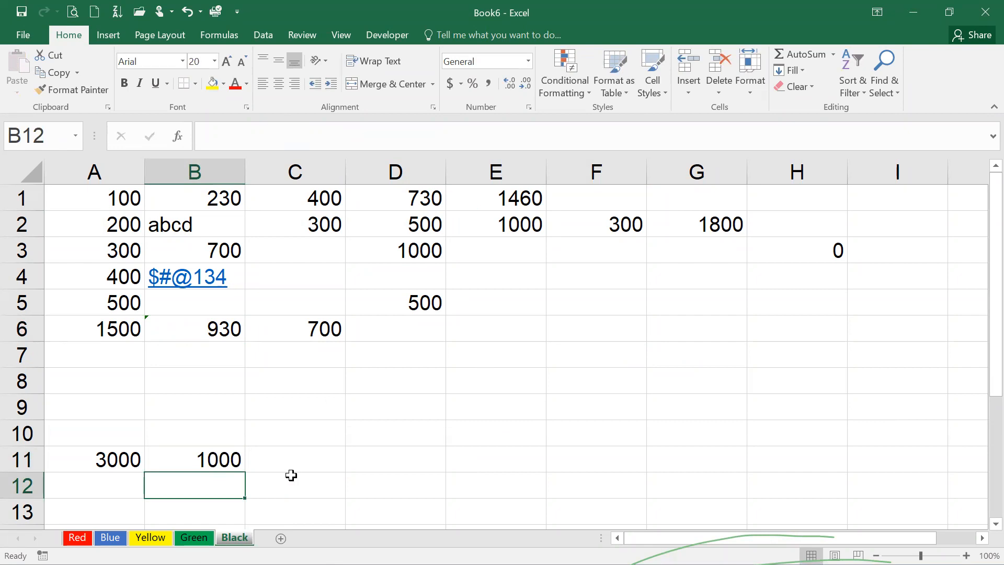
click(214, 460)
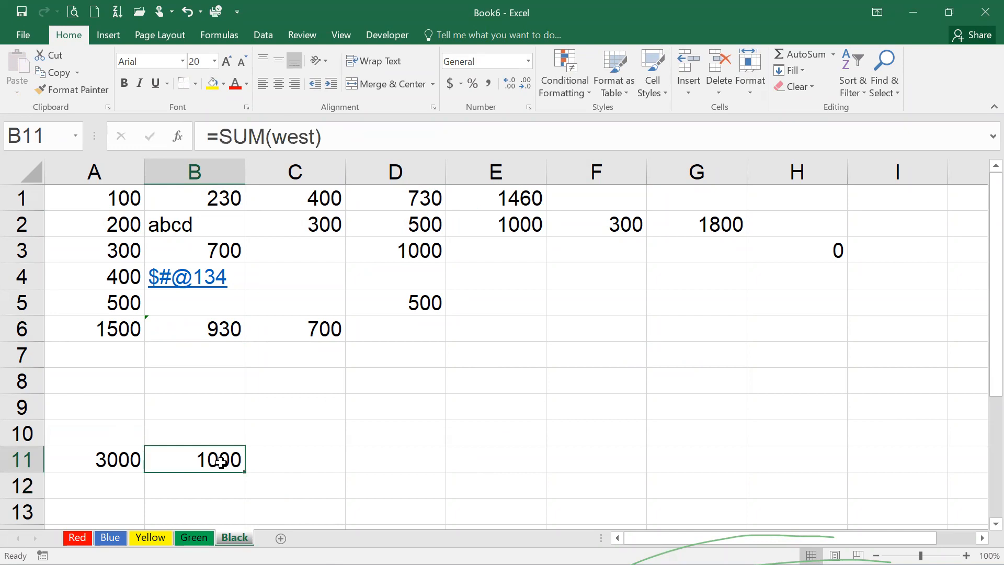
double_click(211, 460)
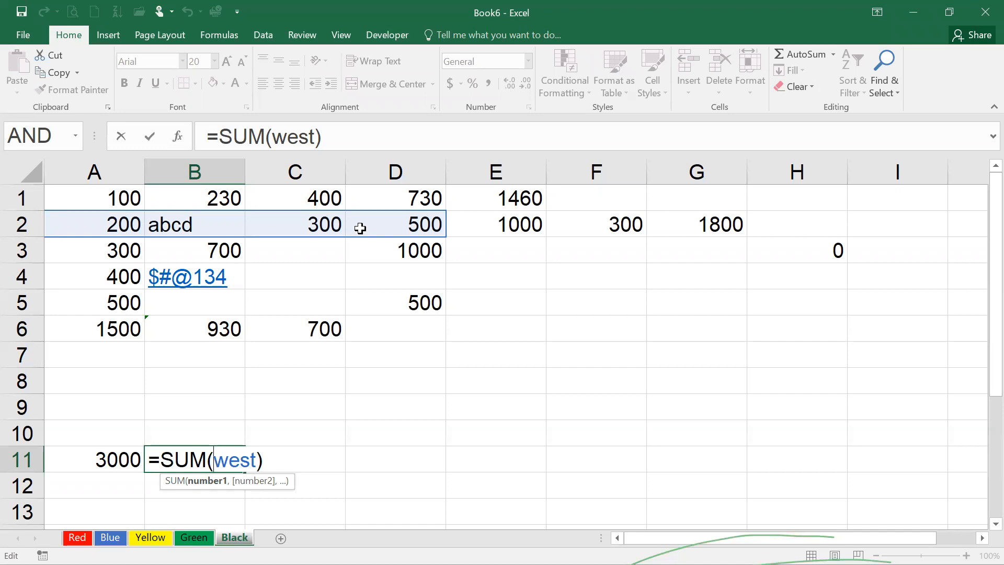
key(ctrl+Return)
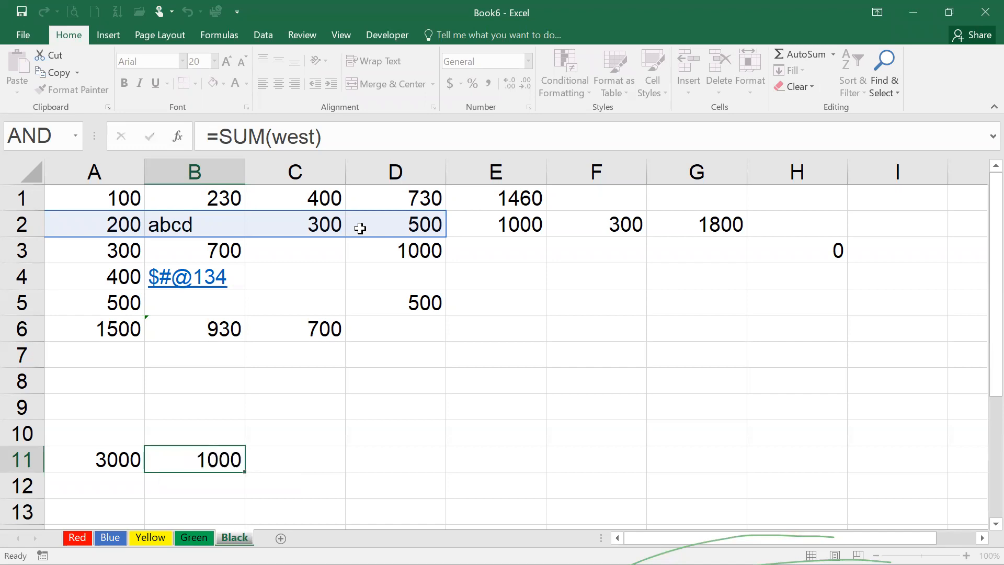
Enter the formula =SUM(west) in cell E11 and reselect the cell.
click(521, 461)
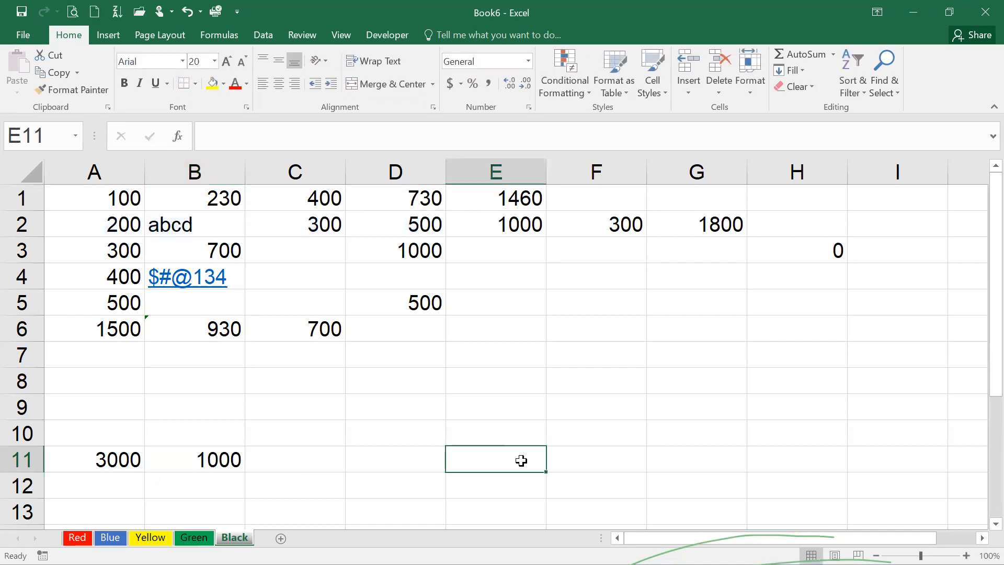
text(=sum)
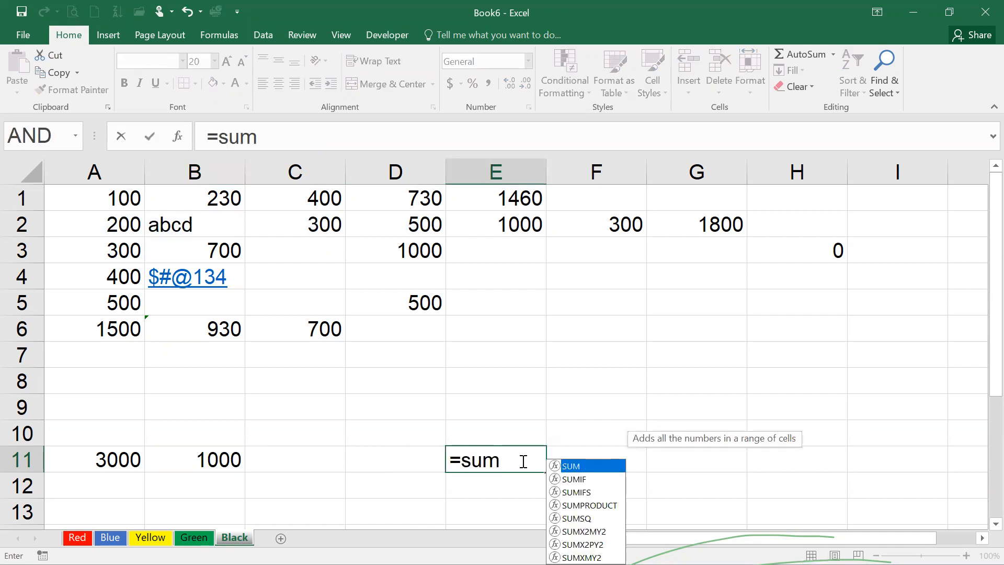
text((west))
key(Return)
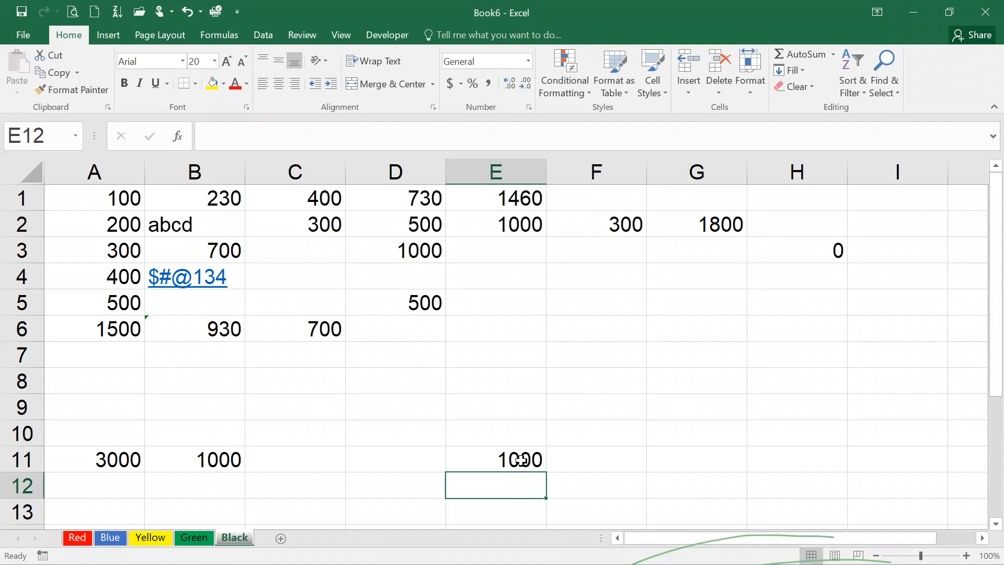
click(521, 459)
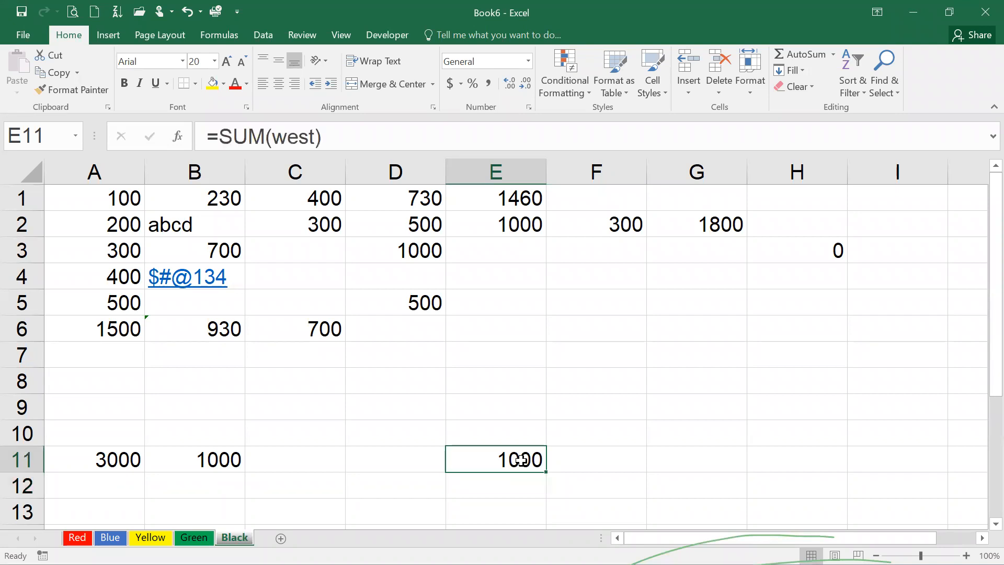
Review the workbook's defined names and examine the cell reference behind the name "east".
click(211, 36)
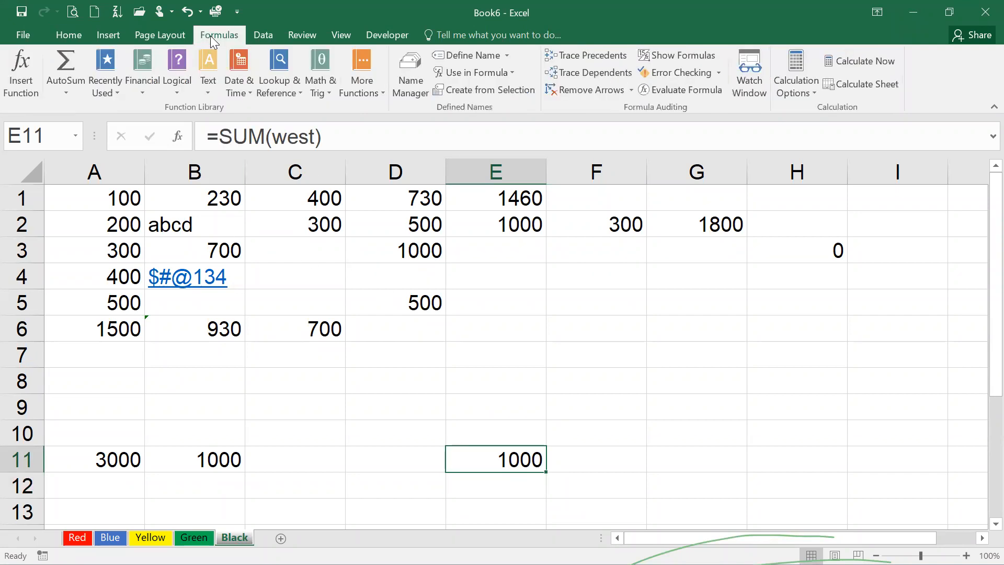
click(410, 90)
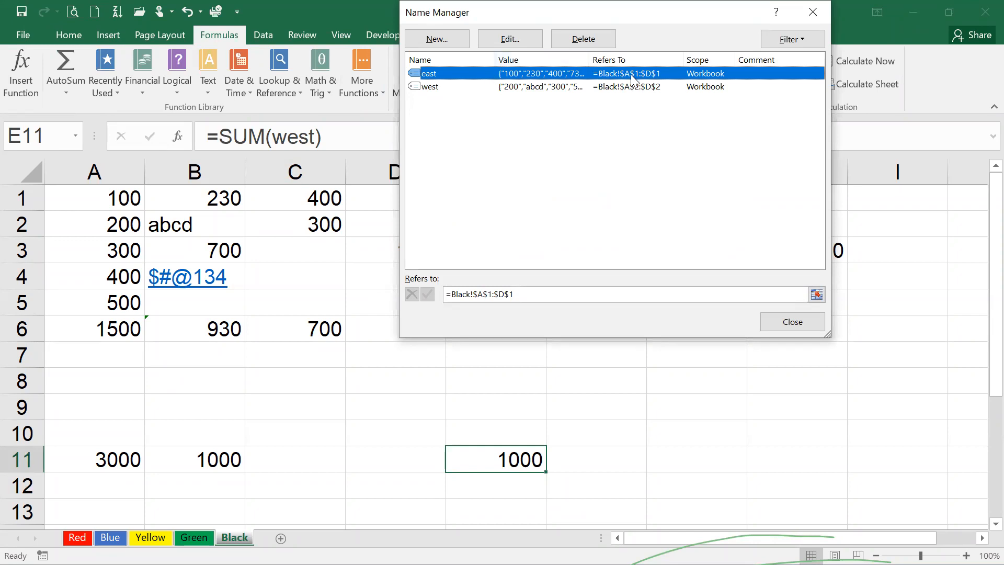
click(510, 37)
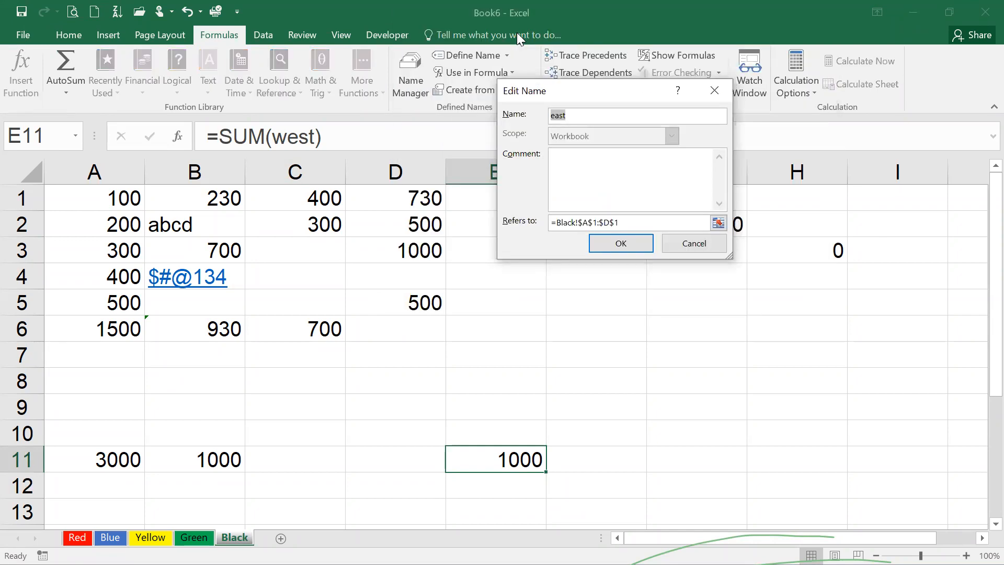
click(649, 222)
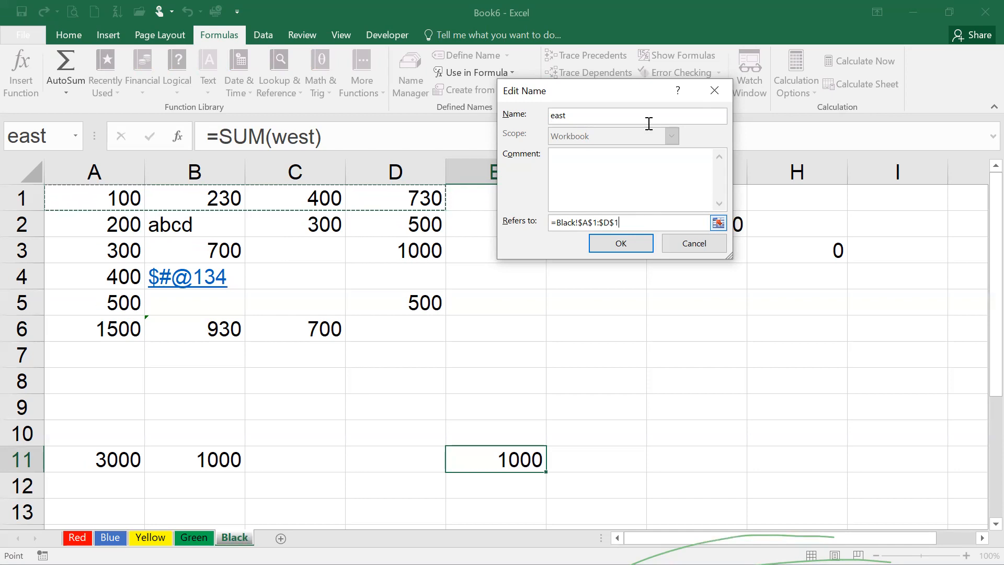
click(621, 244)
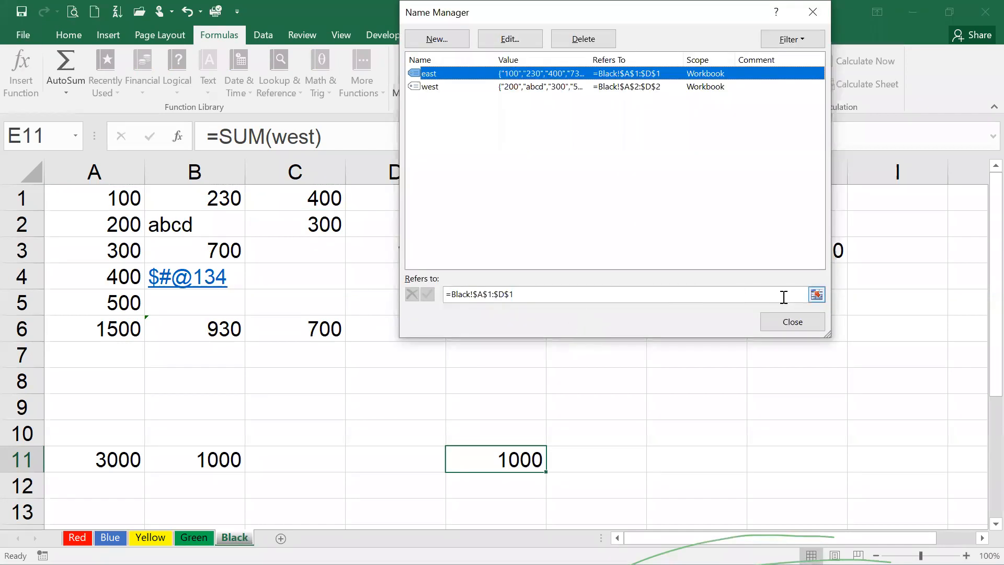
click(503, 354)
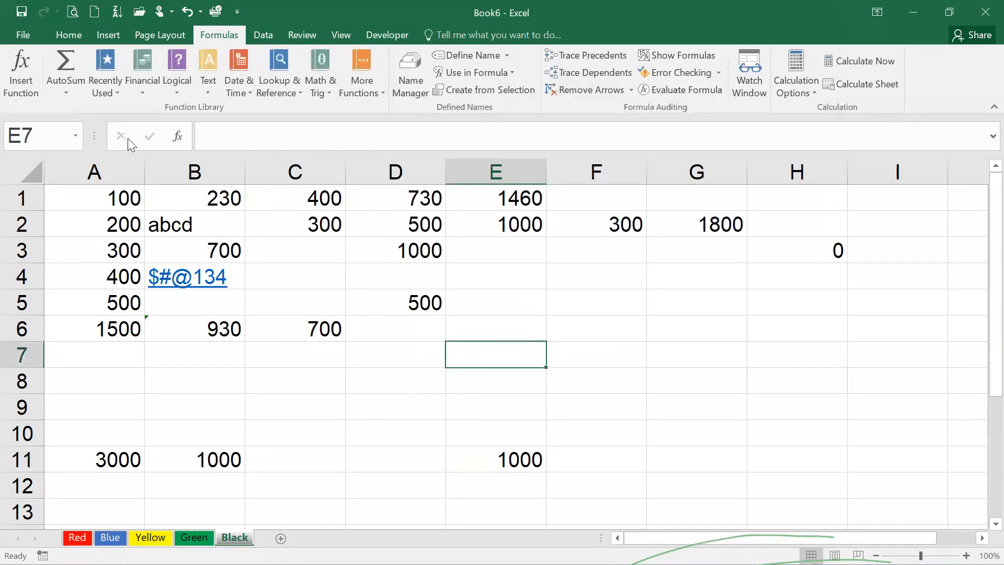
click(76, 33)
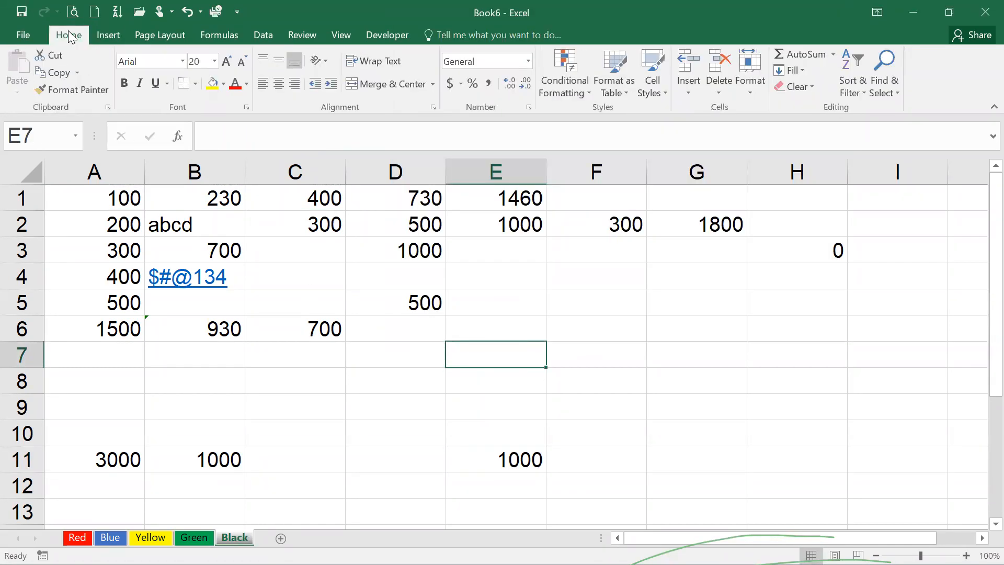
click(505, 227)
click(503, 243)
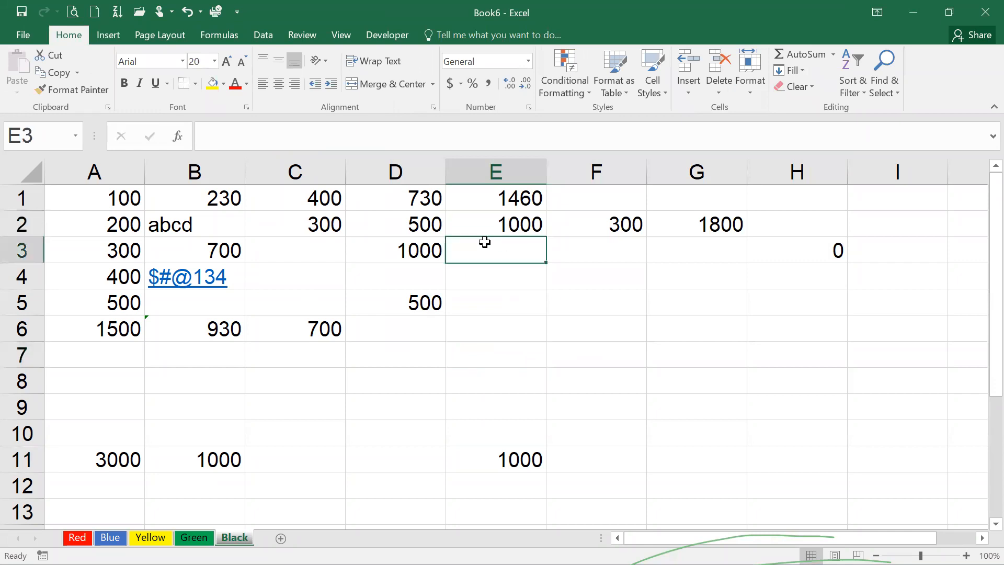
Open the definition of the name "east" among the workbook's defined names, examine its cell reference, and close it unchanged.
click(226, 33)
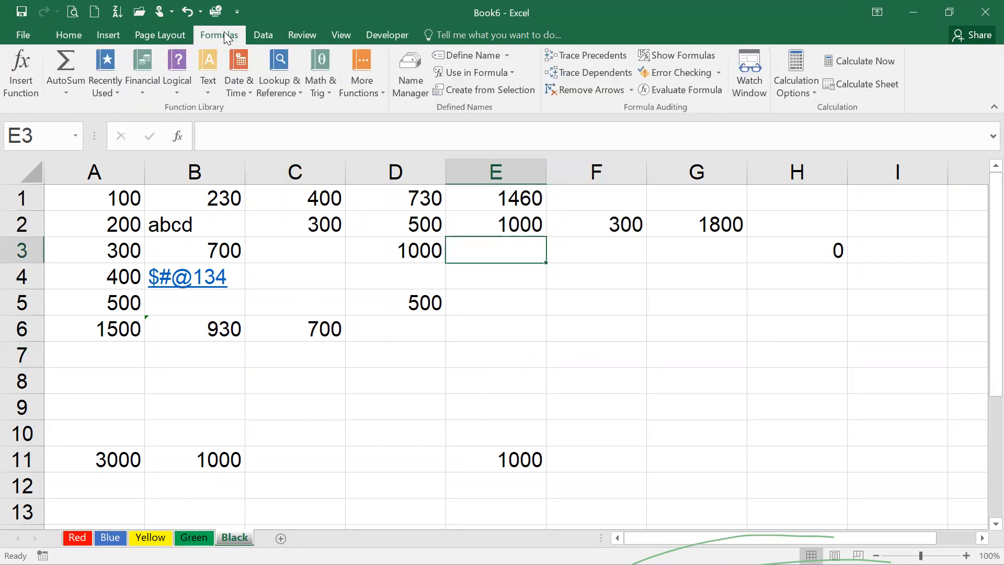
click(414, 82)
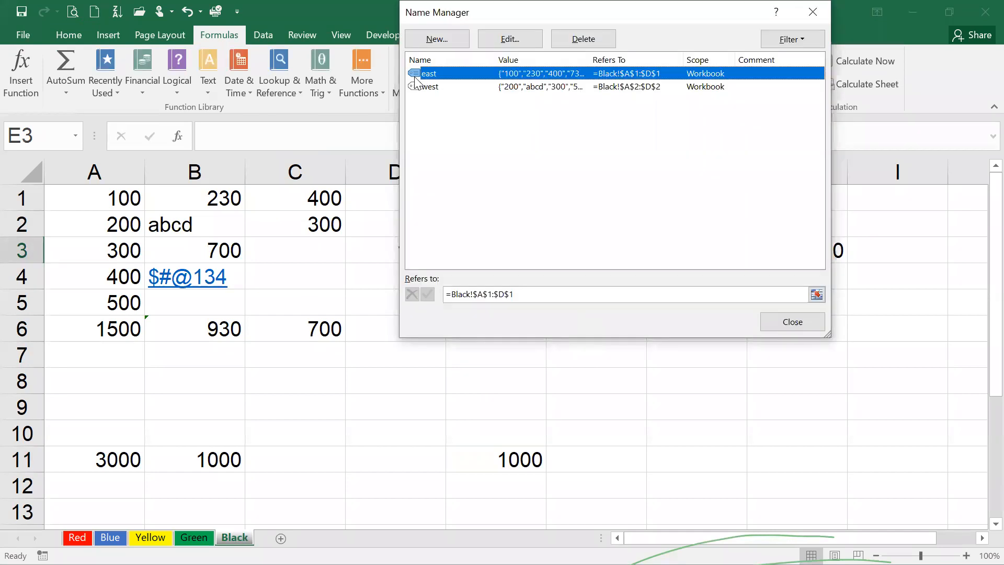
click(453, 88)
double_click(451, 76)
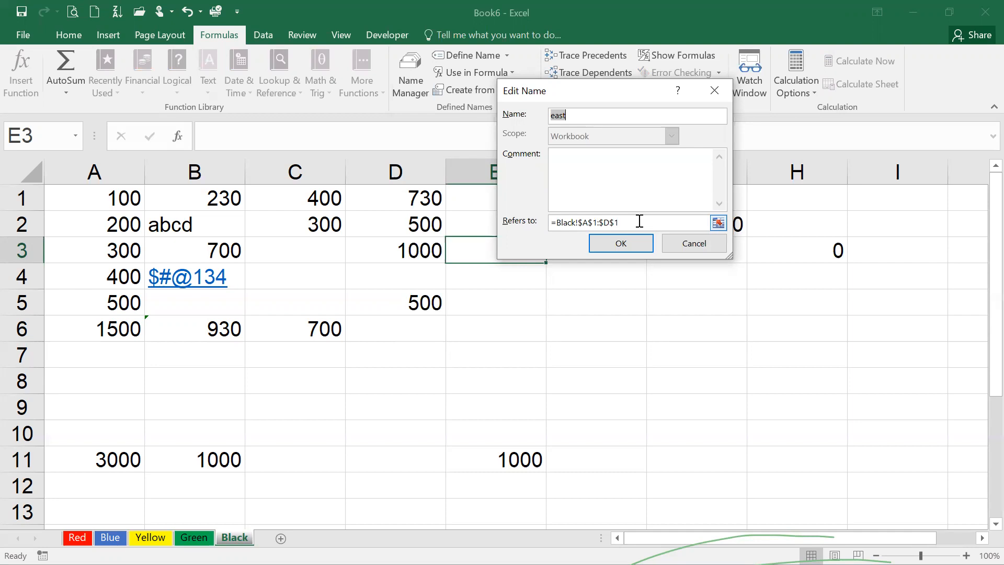
click(610, 247)
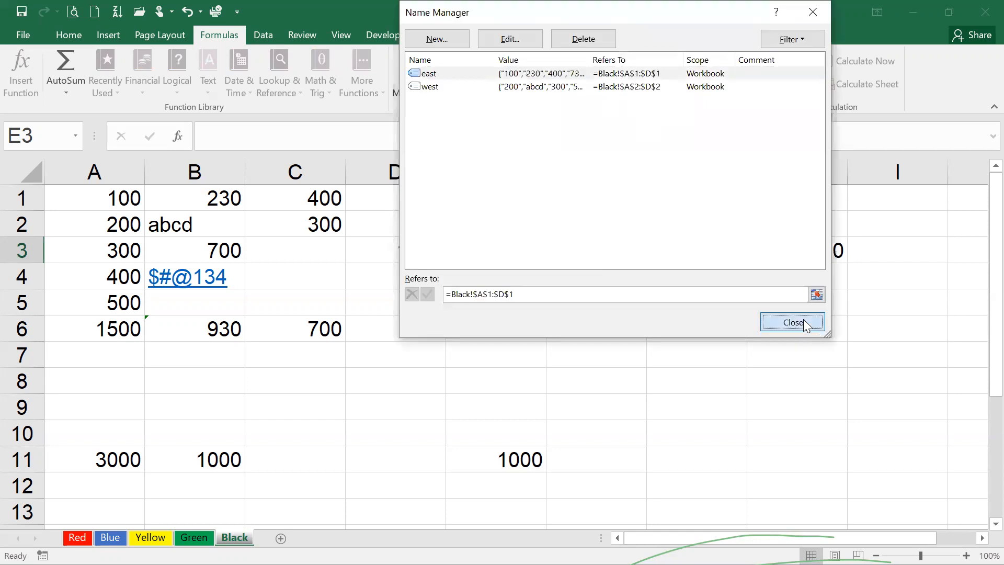
click(804, 322)
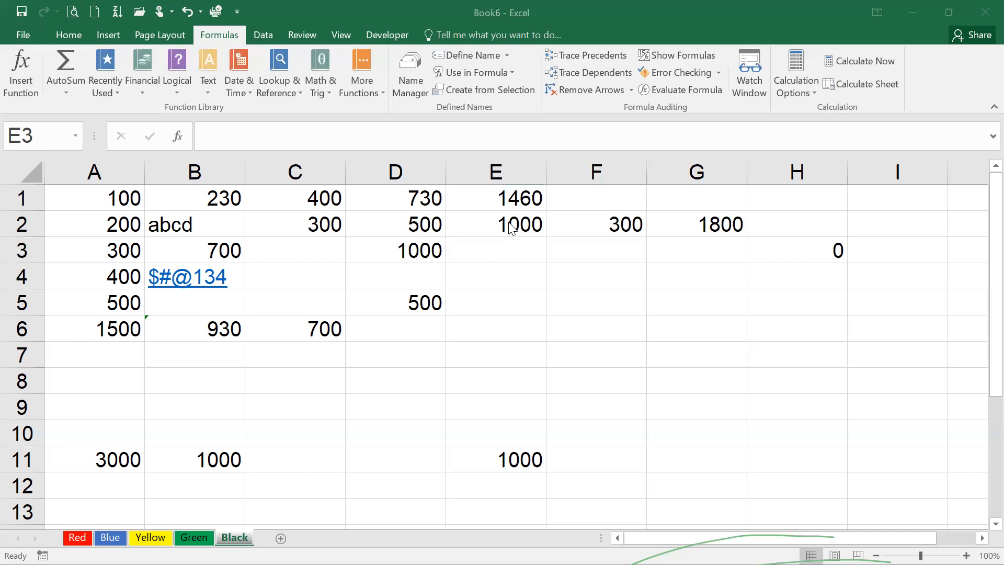
Compare the named-range formula in E1 with the cell-reference SUM formulas in B6 and C6.
click(504, 198)
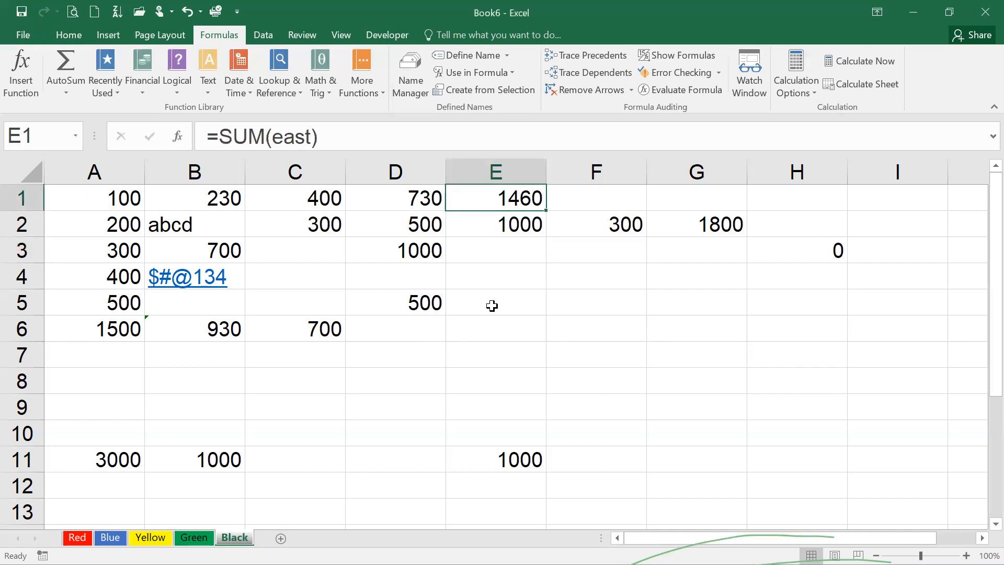
click(205, 335)
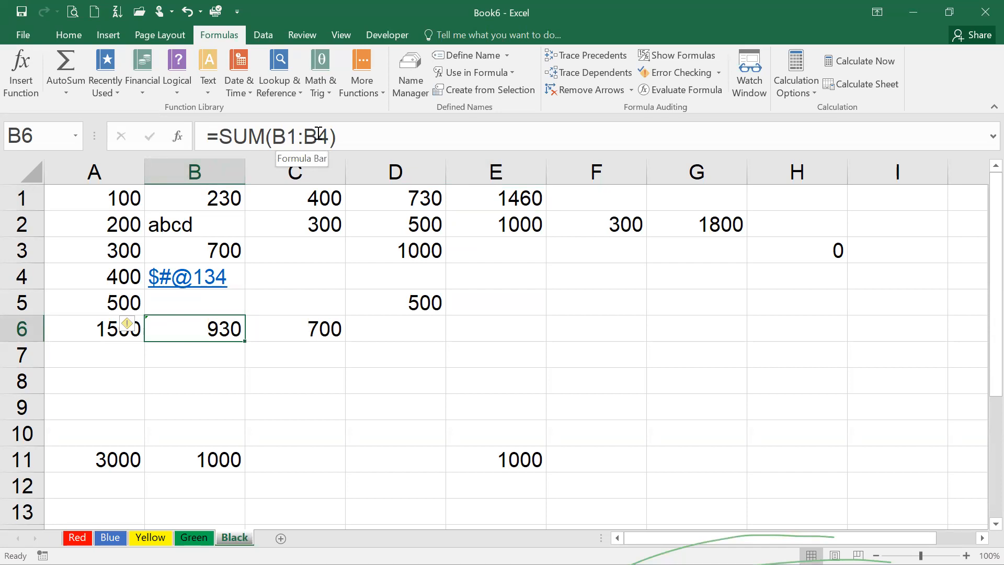
click(289, 333)
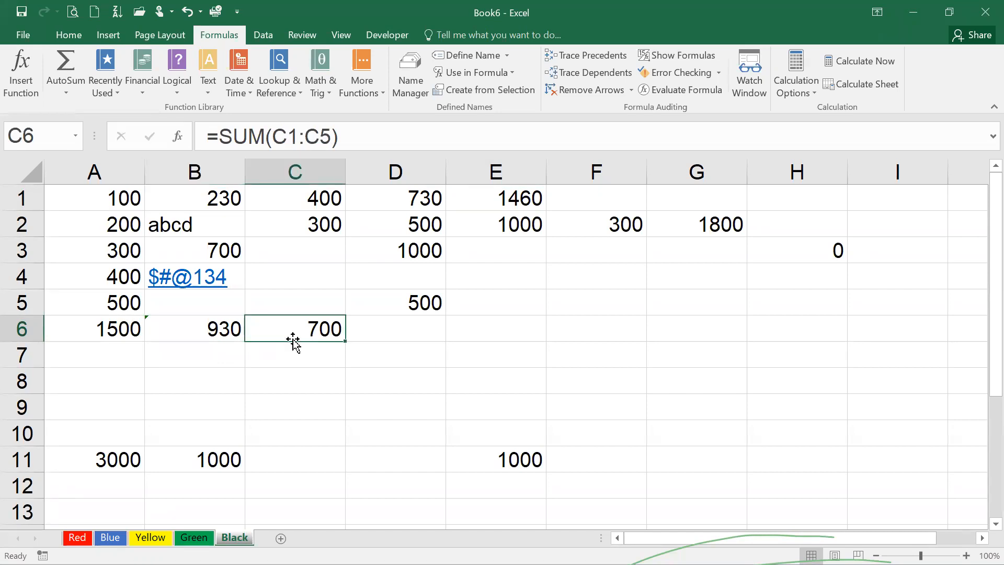
Enter the label "relative referencing" in cell D6, beside the column totals.
click(413, 334)
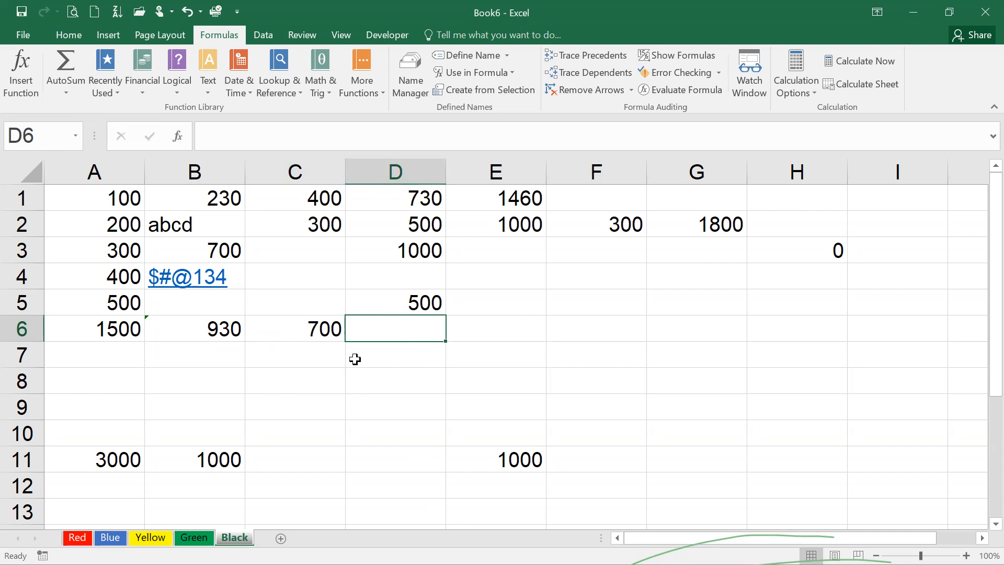
text(relat)
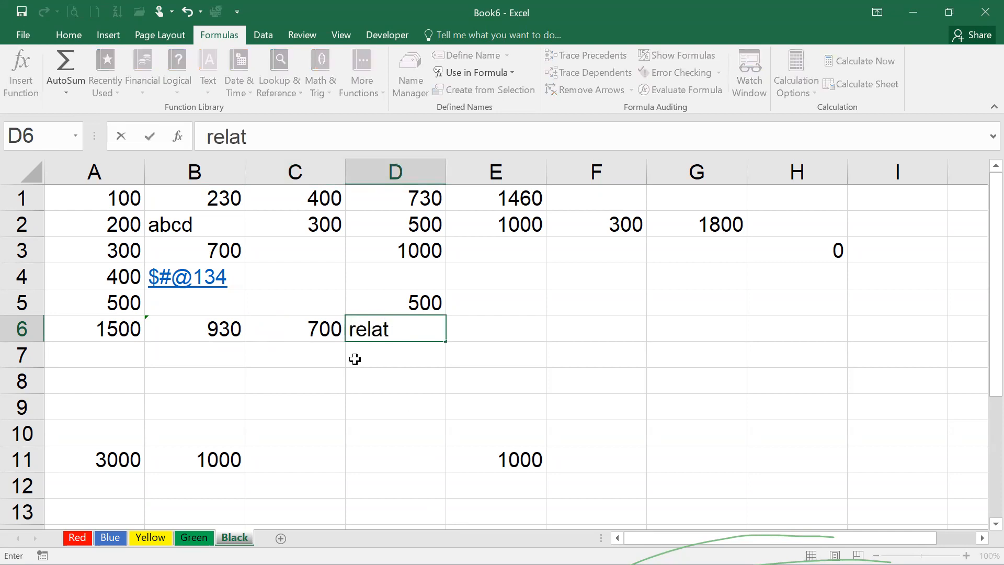
text(ive re)
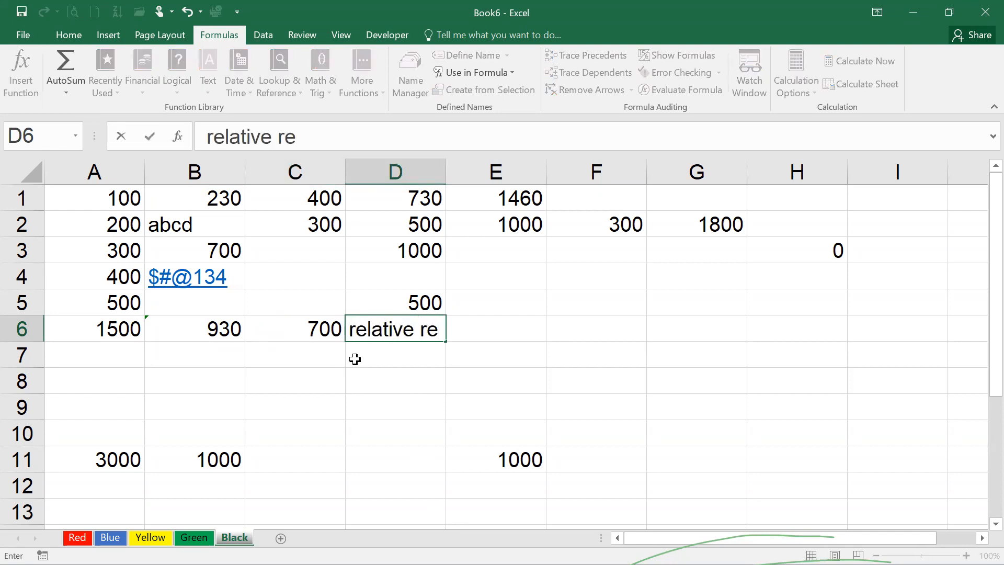
text(ferencin)
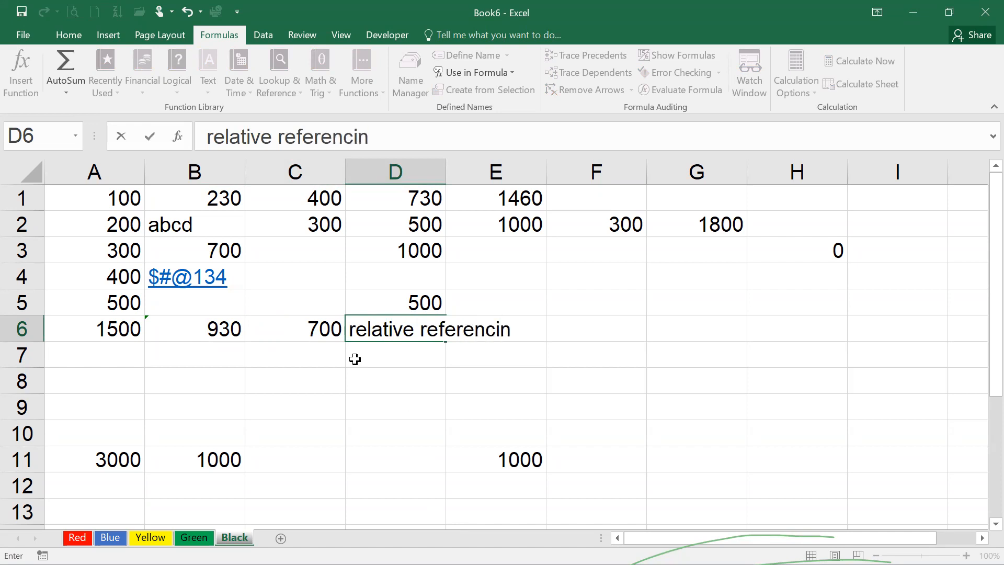
text(g)
key(Return)
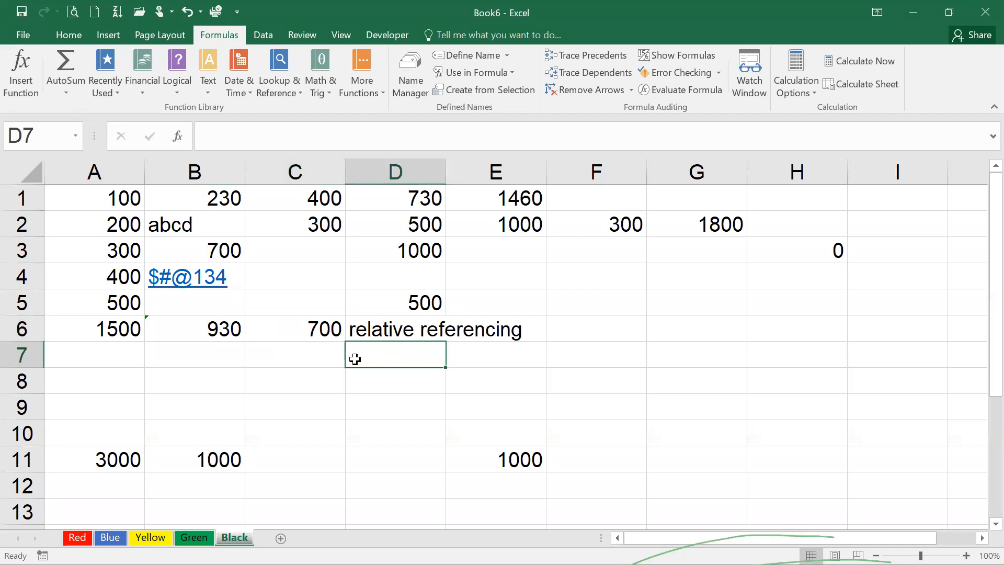
Check the formula in E2 and enter the label "absolute referencing" in cell E3 below it.
click(502, 219)
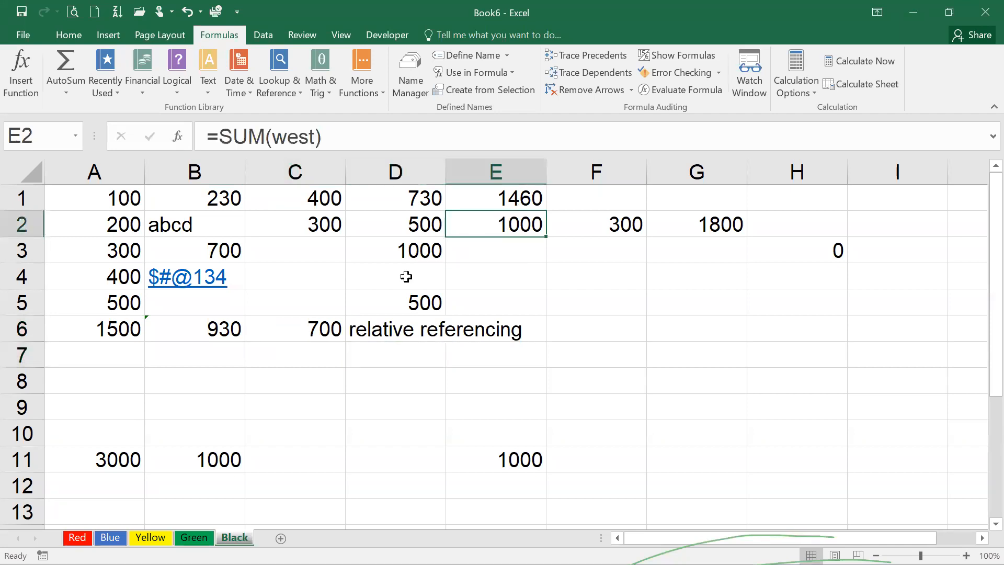
click(512, 251)
text(abs)
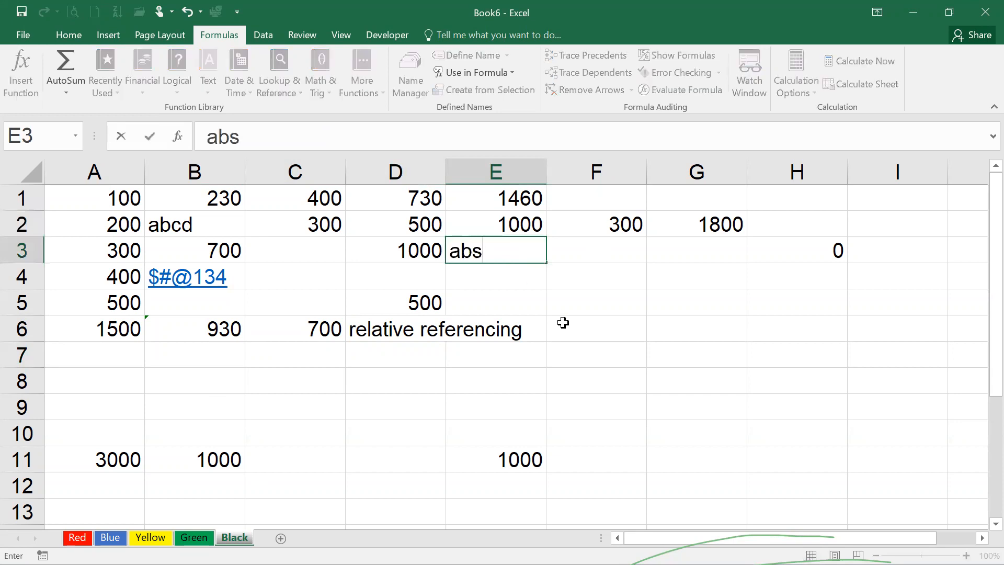
text(olute ref)
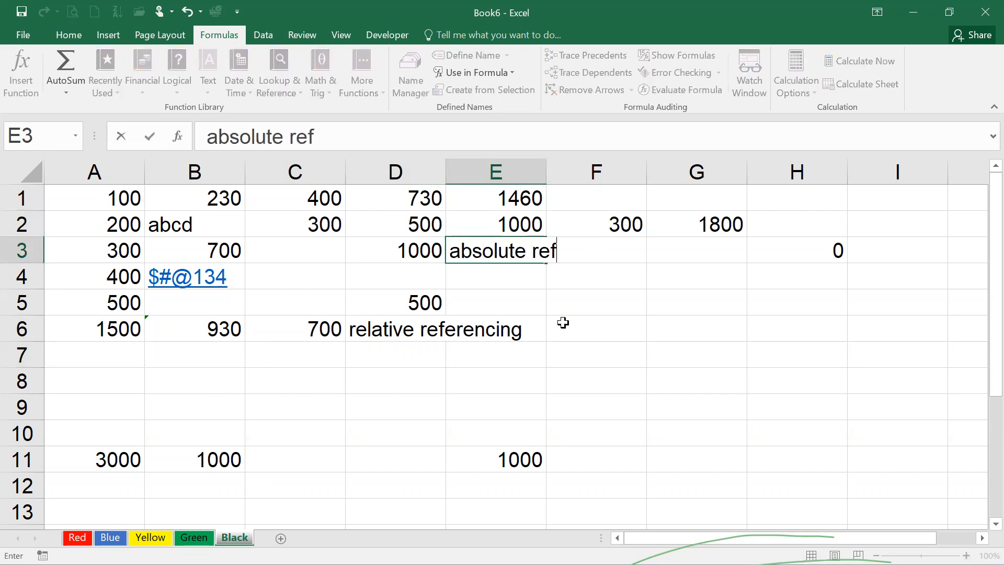
text(erencing)
key(Return)
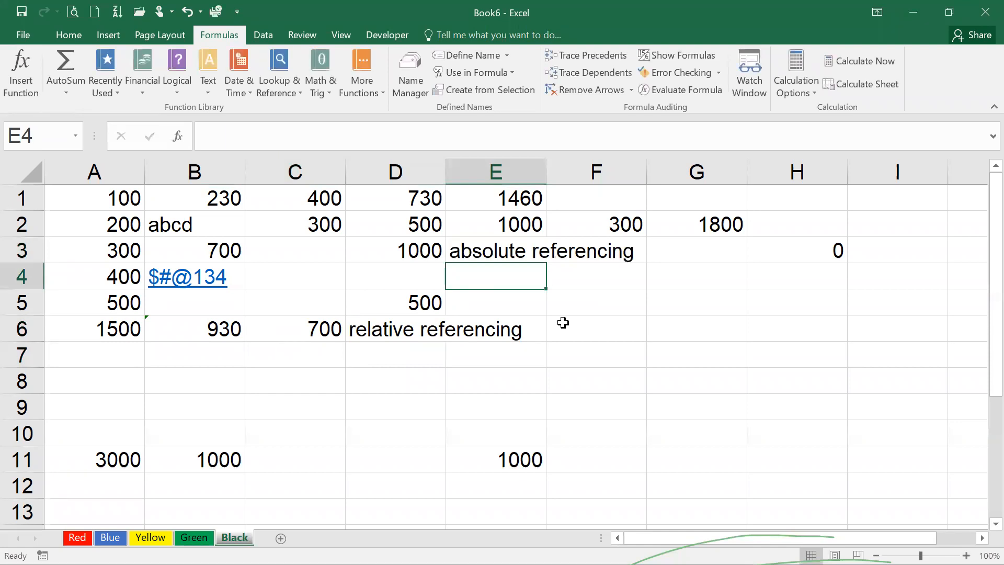
Review the two referencing labels and inspect which ranges the SUM formulas in B6 and C6 refer to.
click(508, 252)
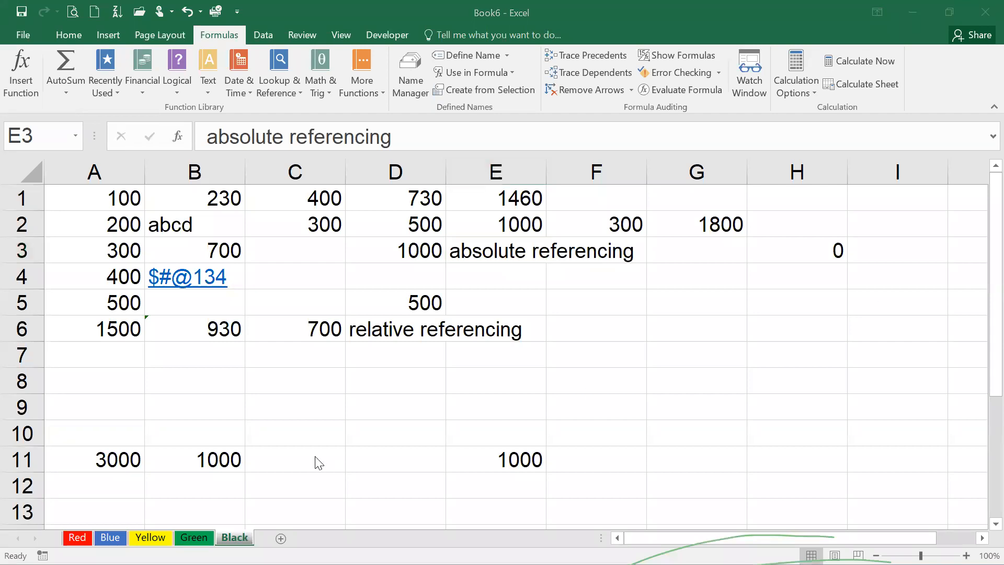
click(375, 331)
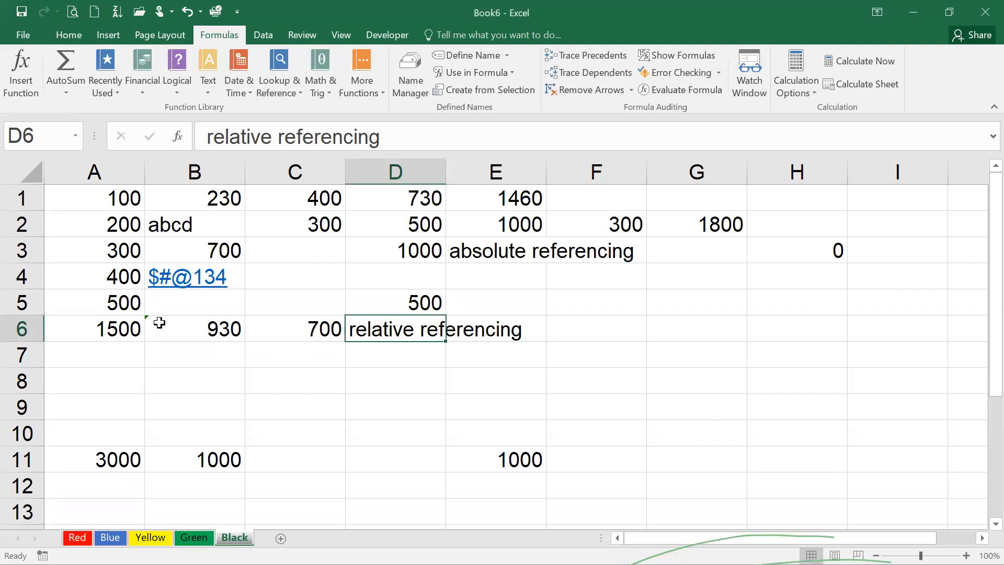
click(196, 327)
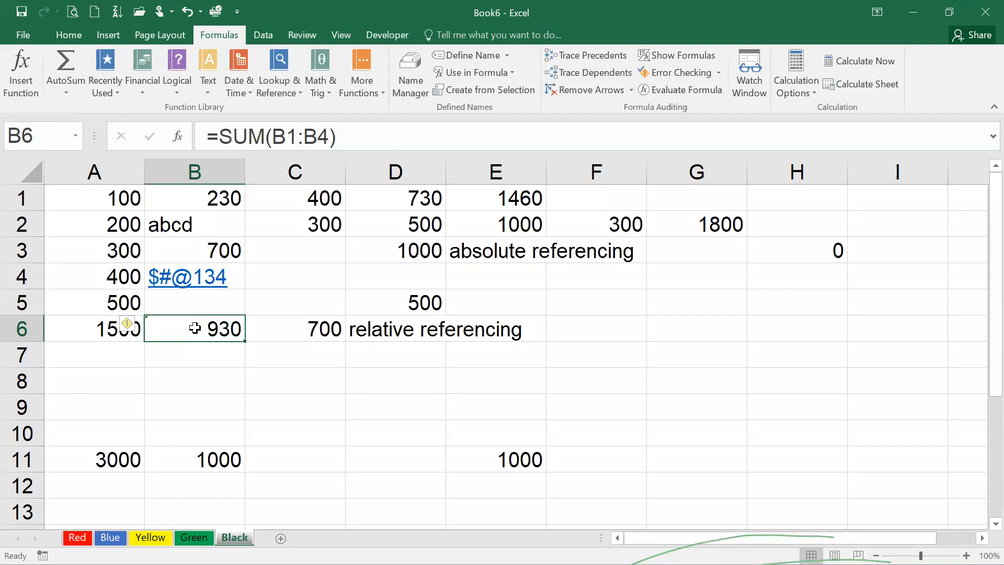
click(318, 330)
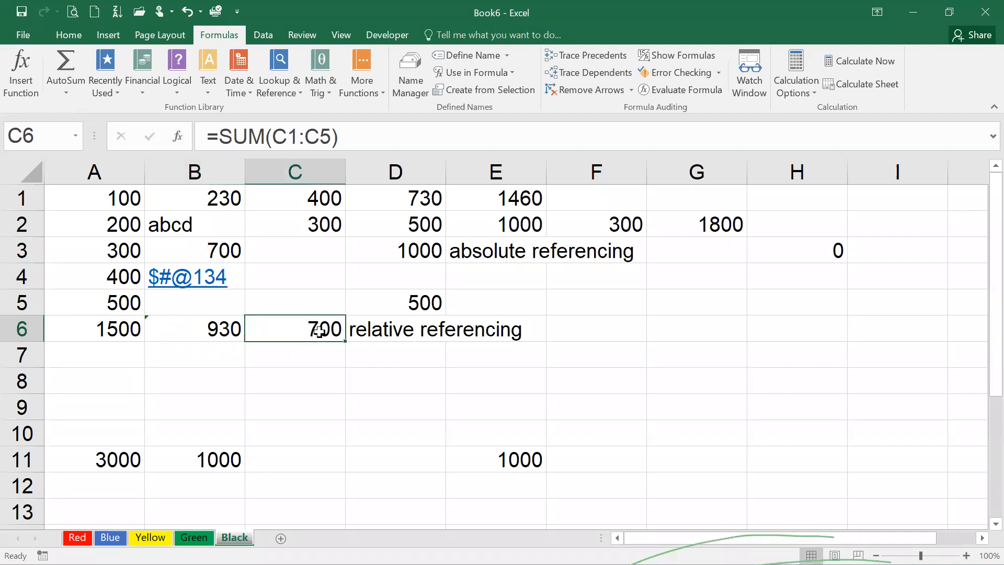
double_click(197, 324)
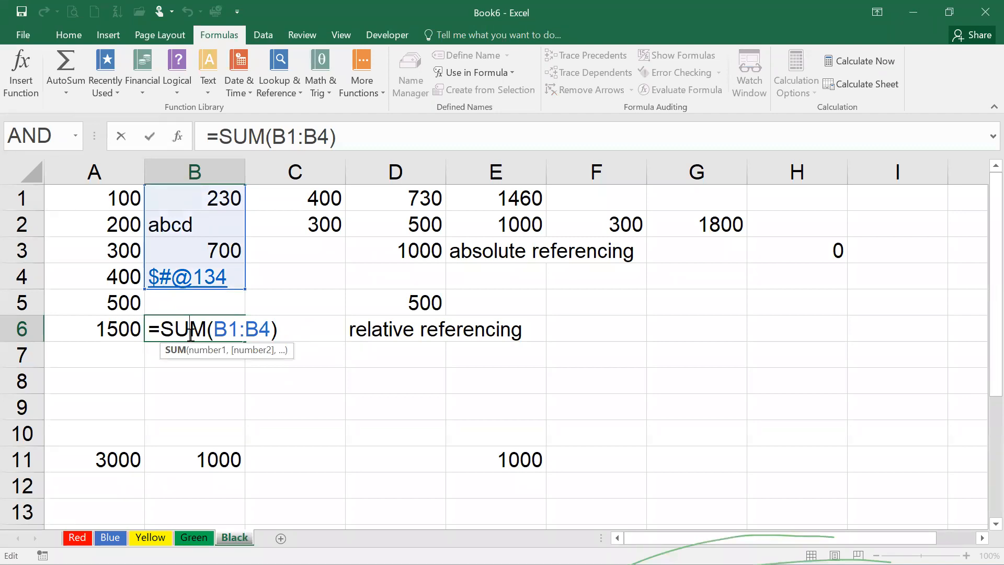
key(Return)
double_click(261, 332)
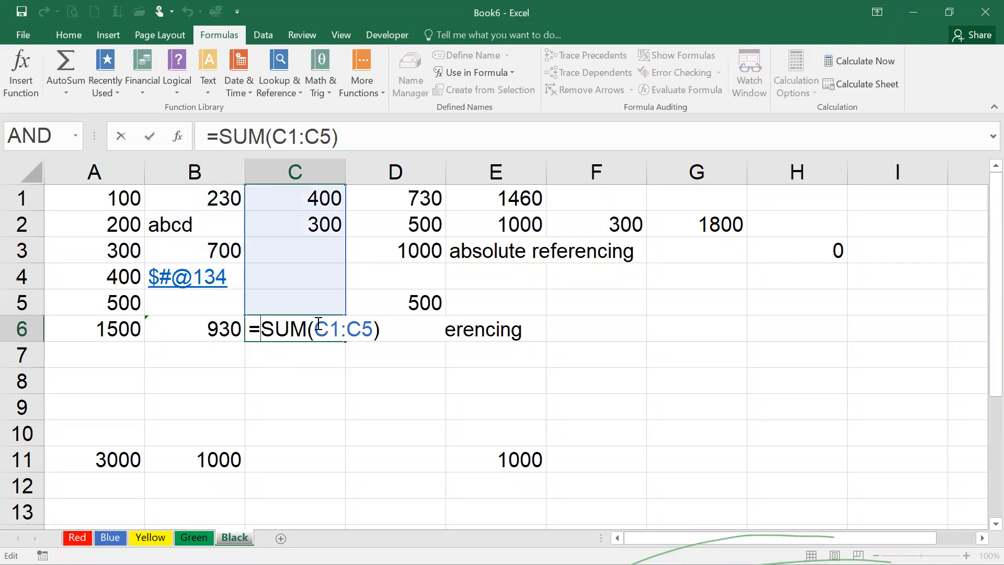
key(Return)
click(331, 319)
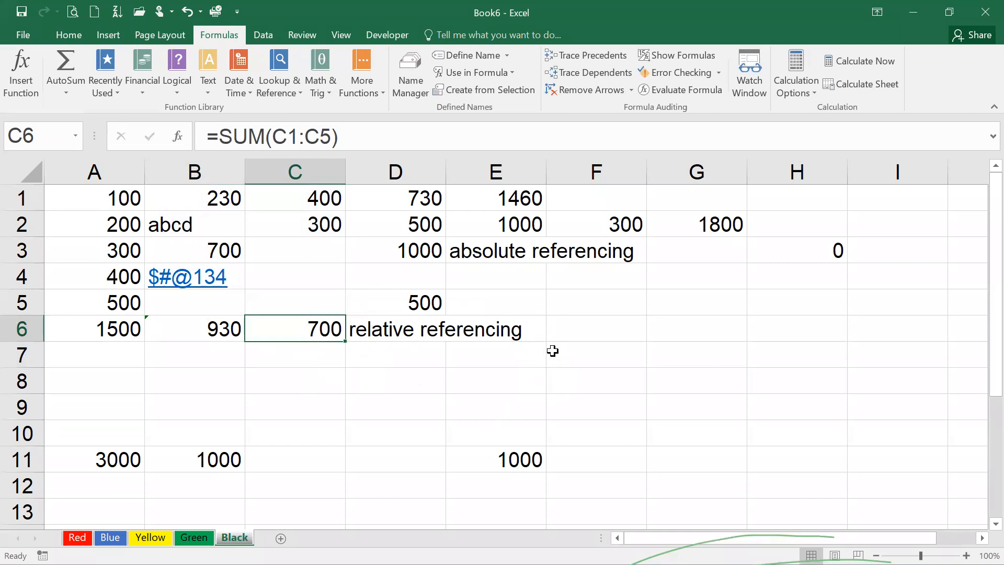
Compare the formulas that use the name "west" in cells E2, B11 and E11.
click(496, 247)
click(496, 220)
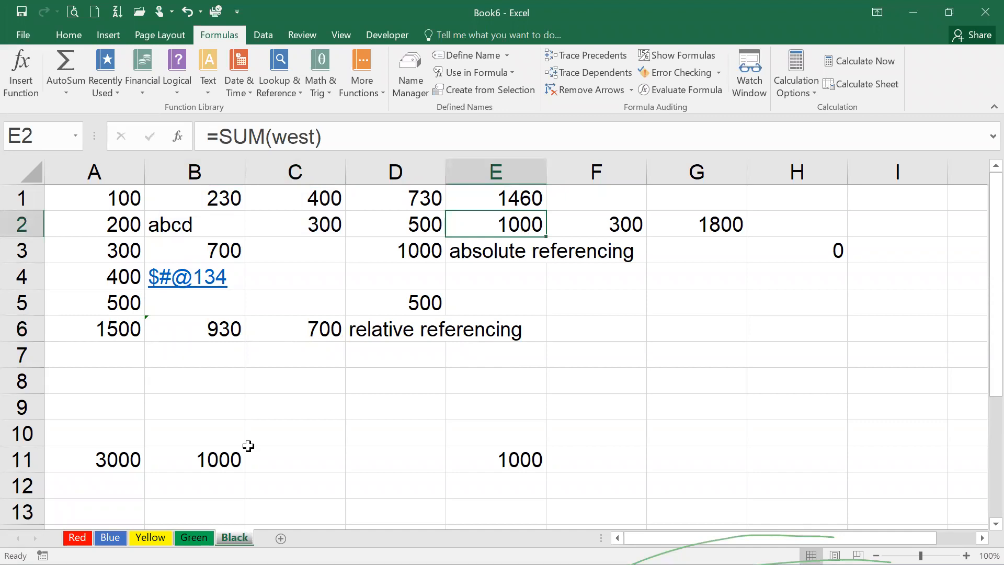
click(220, 454)
click(526, 460)
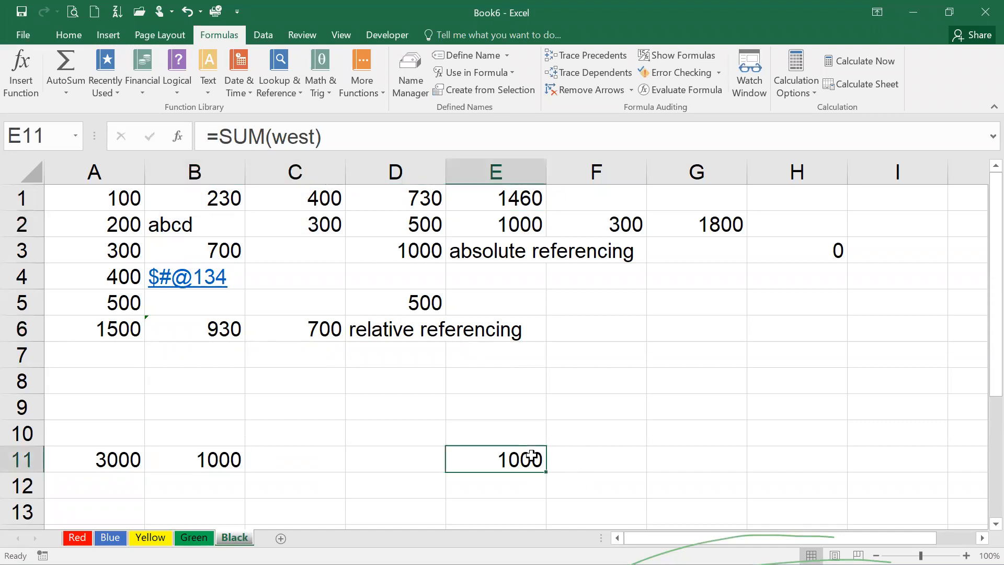
click(517, 226)
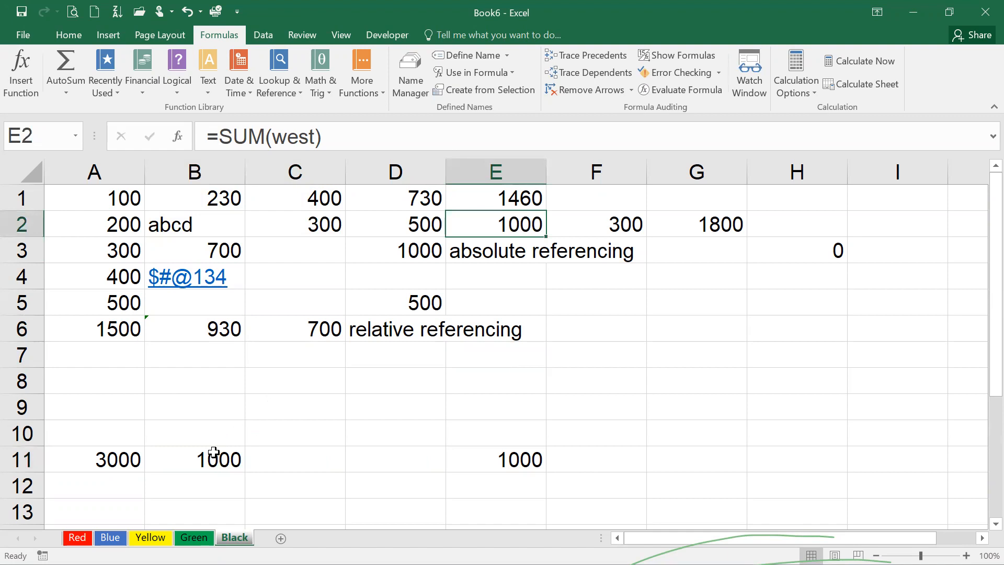
click(210, 454)
Trace the precedents of the formula in E11 and remove the tracer arrows.
click(497, 454)
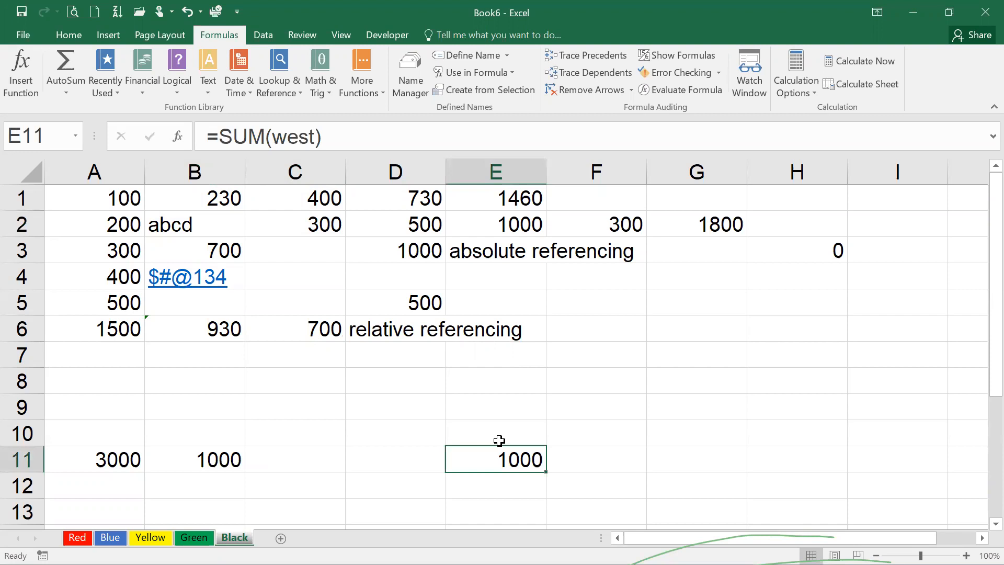
click(585, 60)
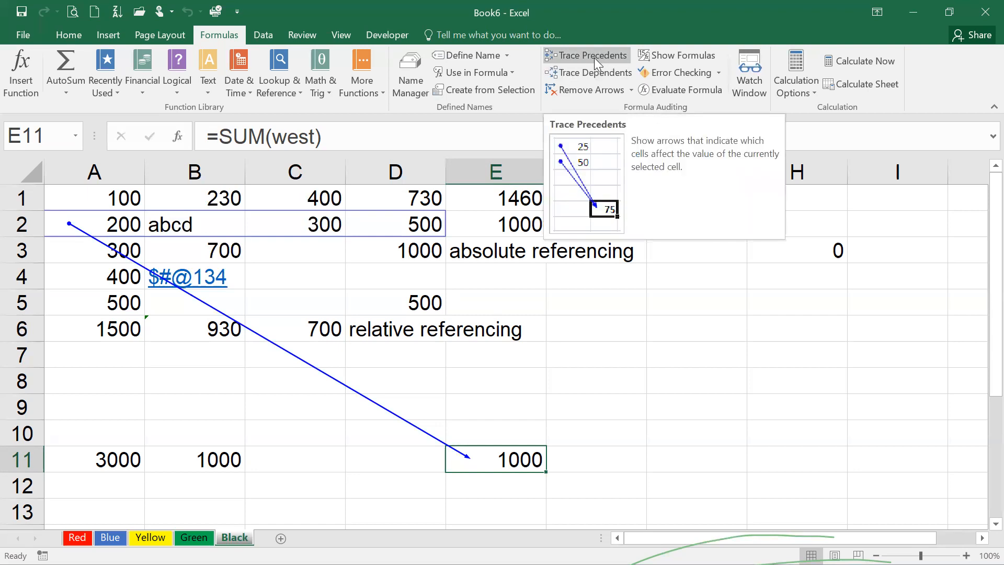
click(598, 86)
Trace the dependents of cell A2 and select the dependent formula in E11.
click(104, 224)
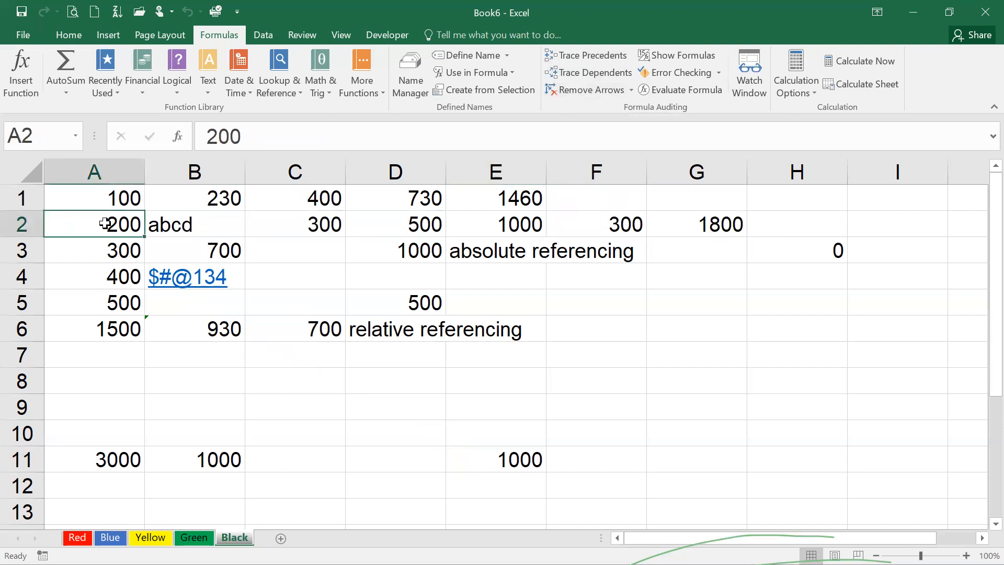
click(592, 74)
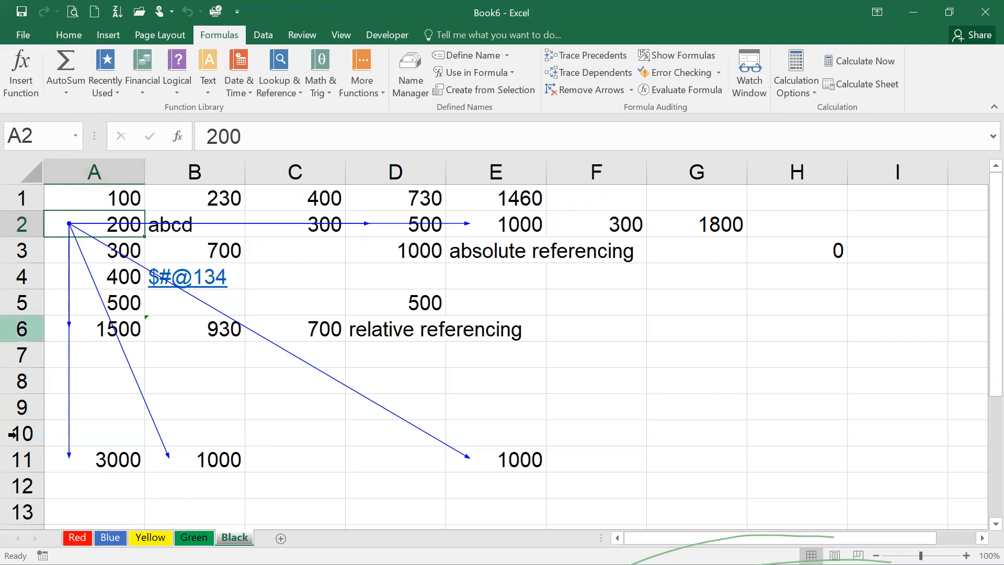
click(486, 462)
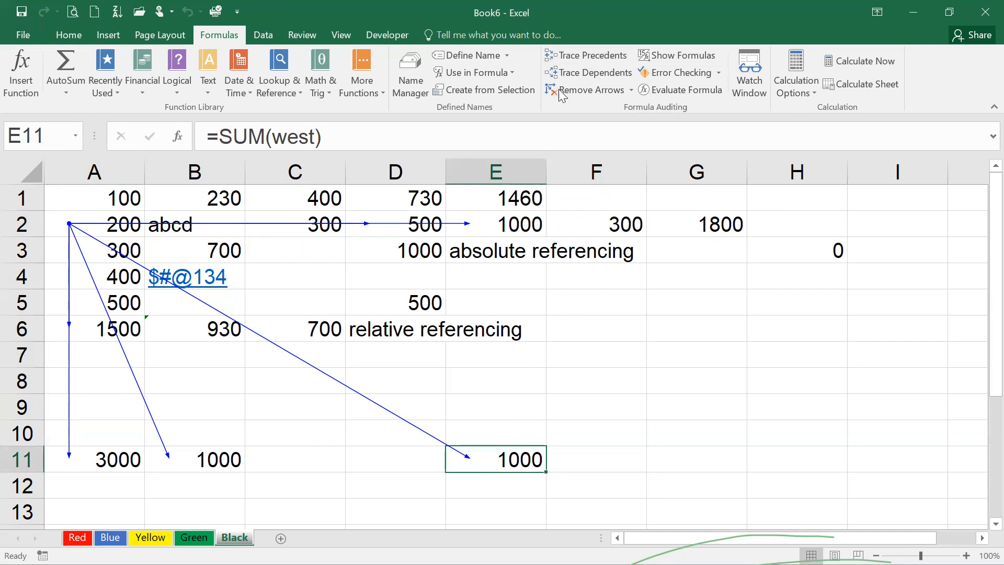
Trace the precedents of the formulas in E11 and C6.
click(594, 57)
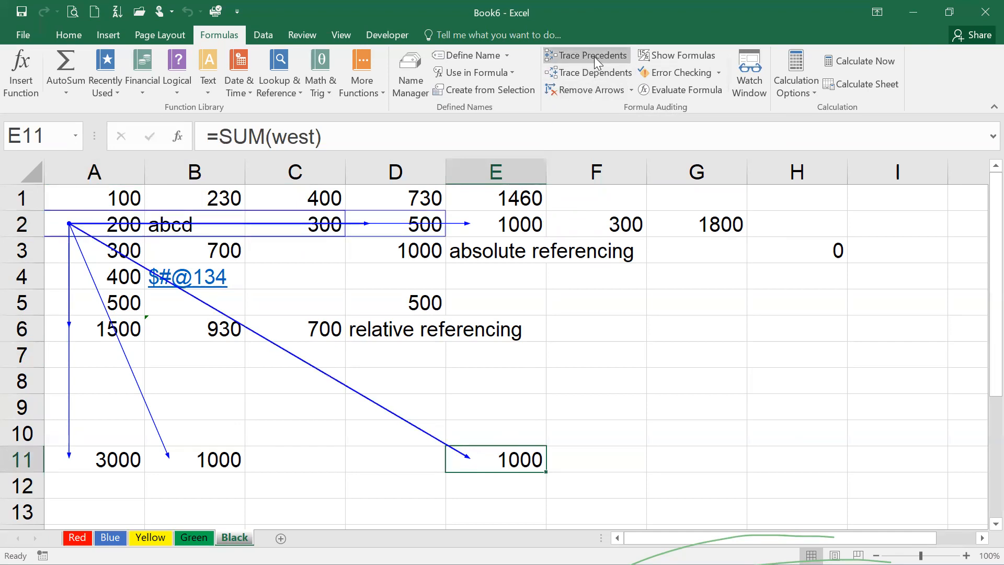
click(594, 56)
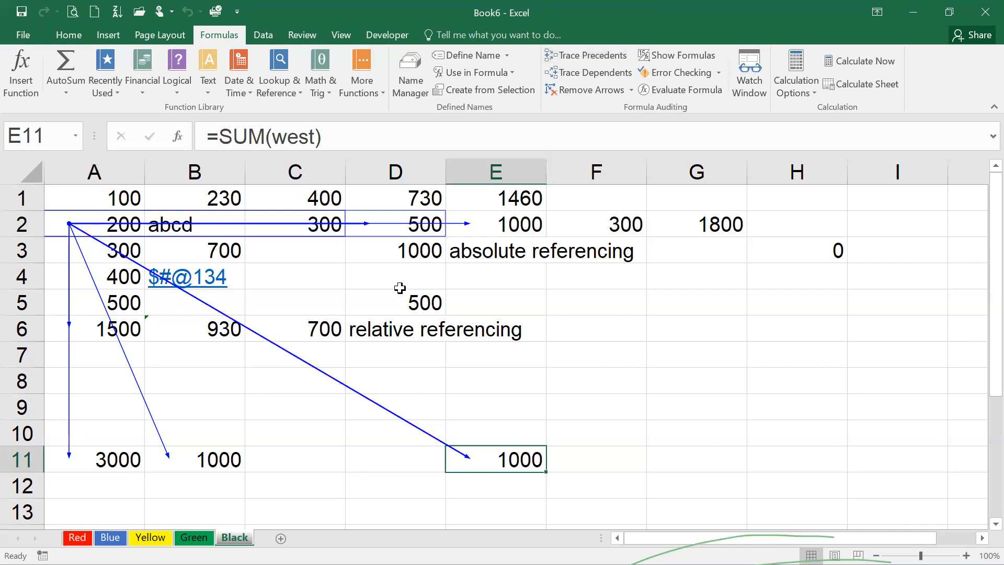
click(311, 322)
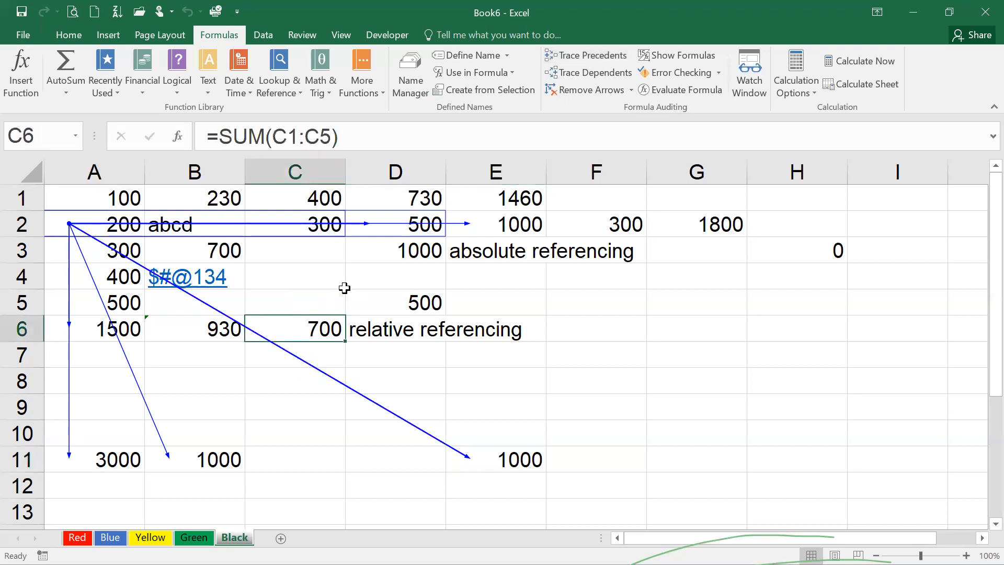
click(617, 56)
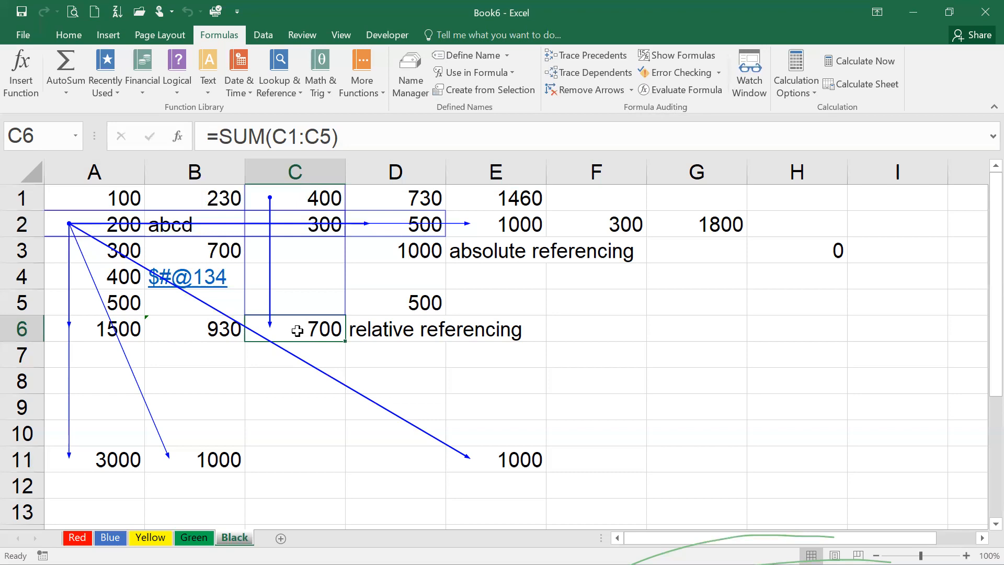
Remove all tracer arrows from the sheet and review the available arrow removal options.
click(590, 92)
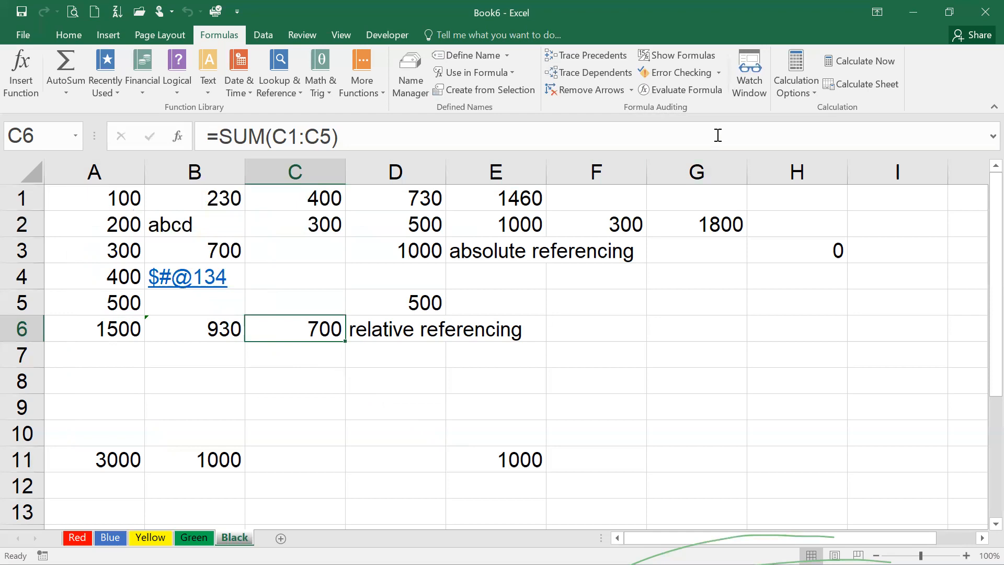
click(626, 90)
key(Return)
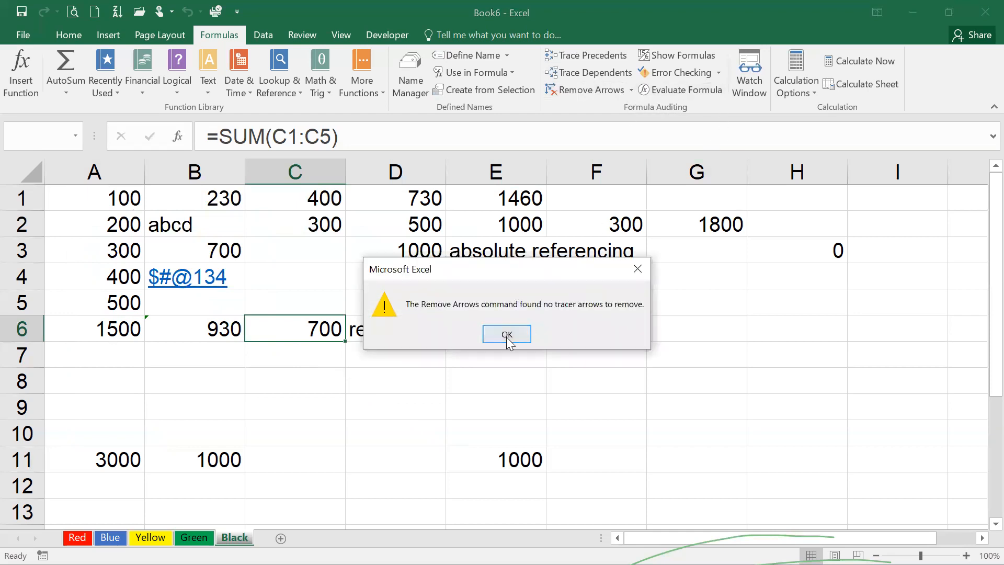
click(632, 91)
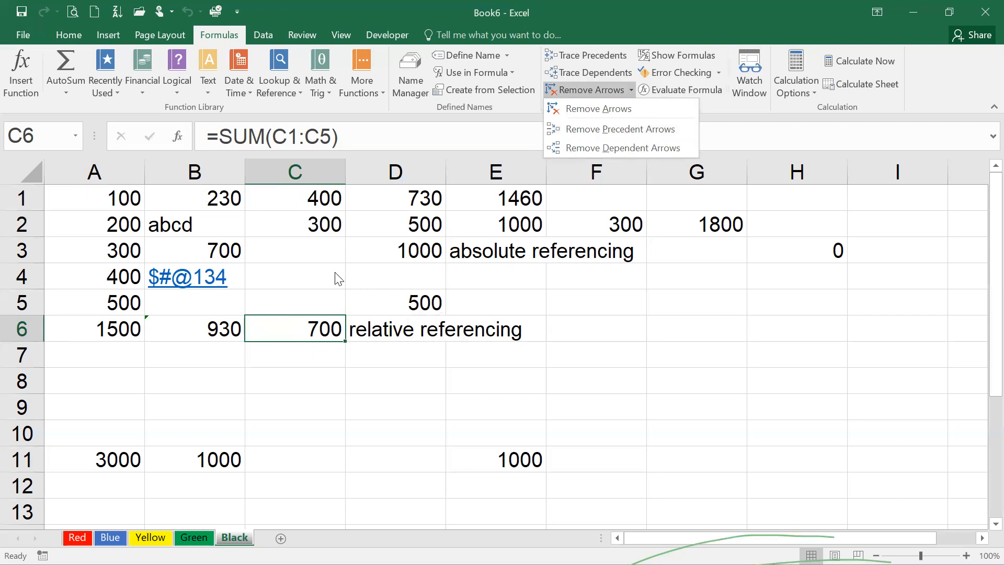
Trace the precedents of the formula in C6 and the dependents of cell A2.
click(310, 338)
click(602, 54)
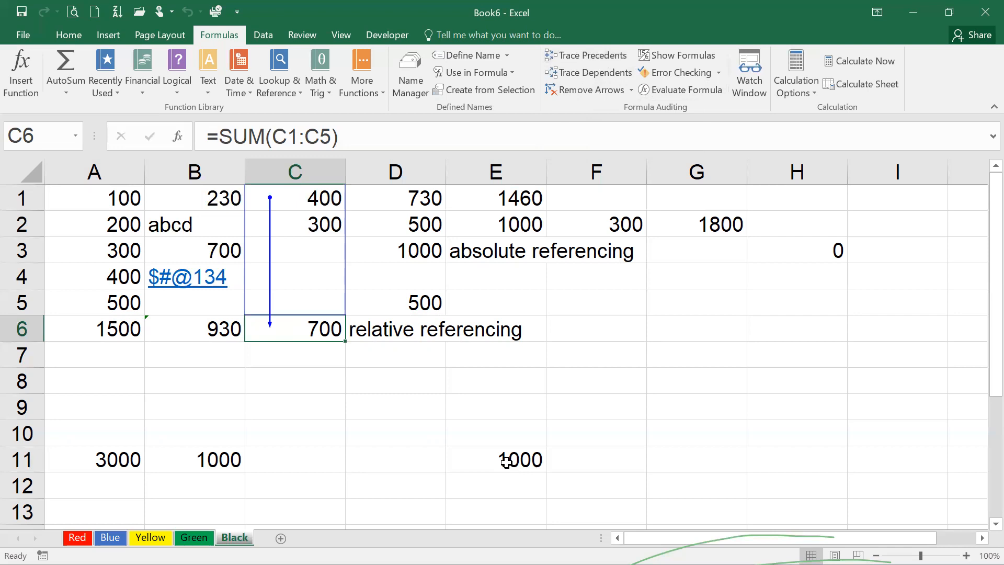
click(86, 226)
click(588, 72)
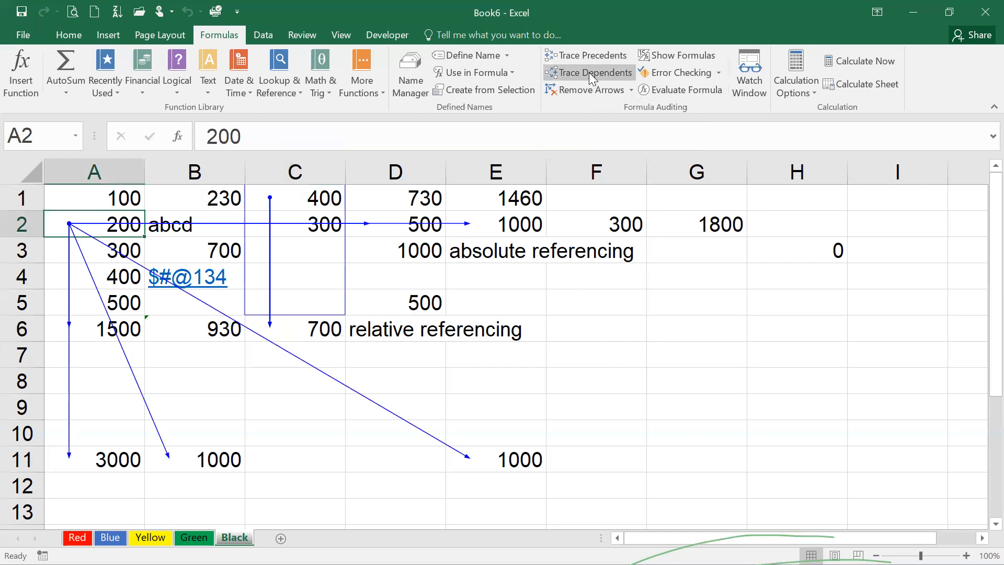
Remove only the precedent arrows of C6, keeping the dependent arrows of A2.
click(631, 90)
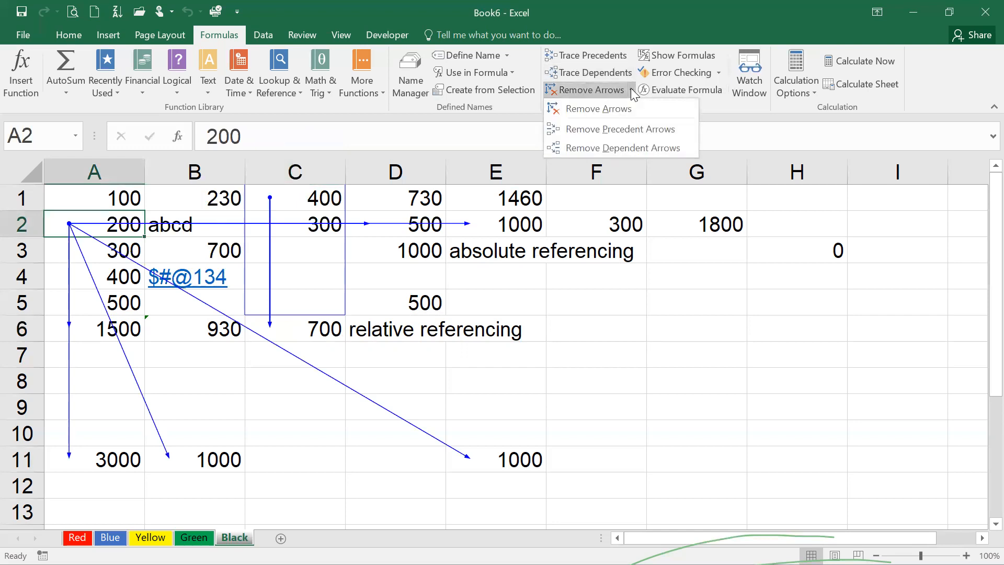
click(626, 129)
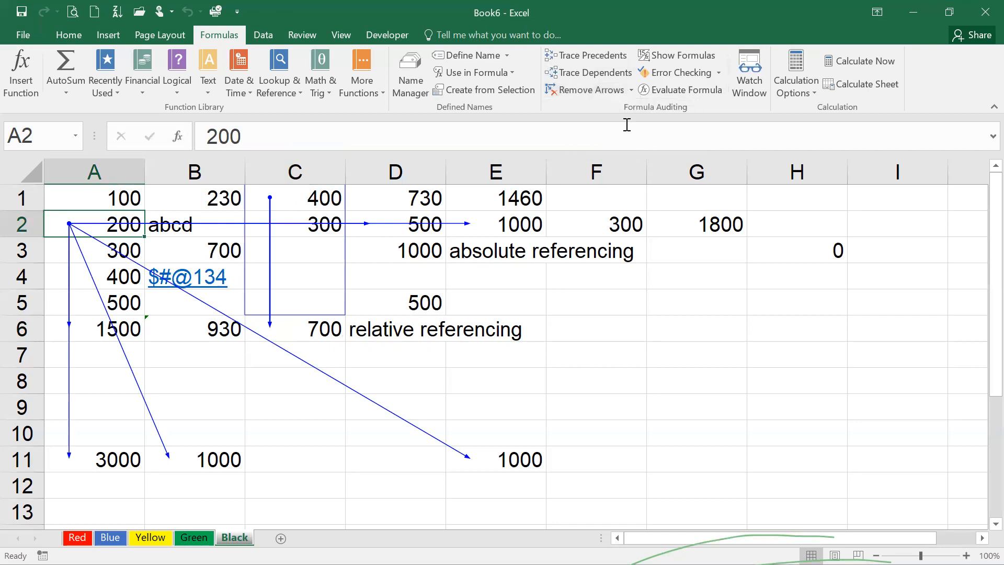
click(521, 333)
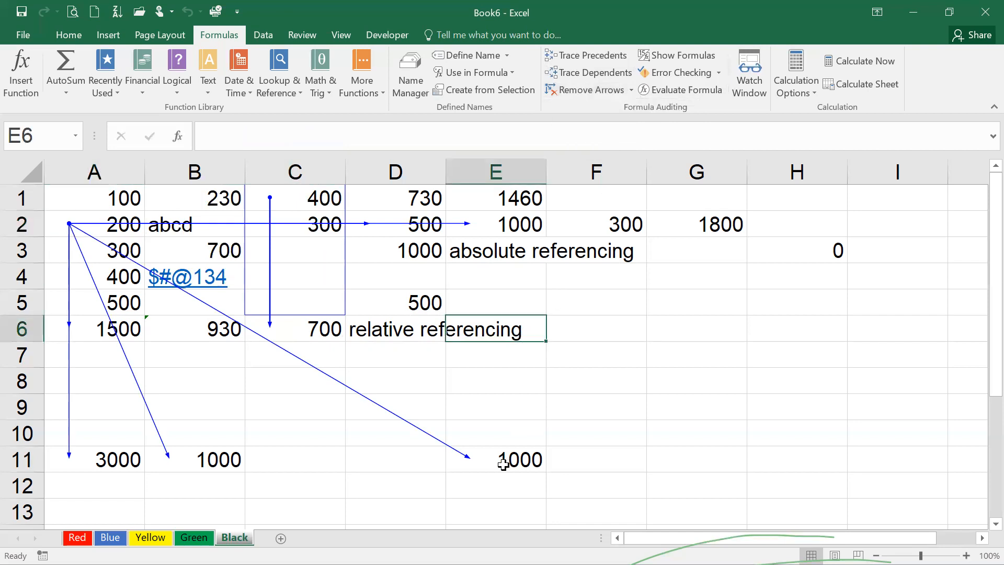
click(304, 329)
click(631, 91)
click(627, 138)
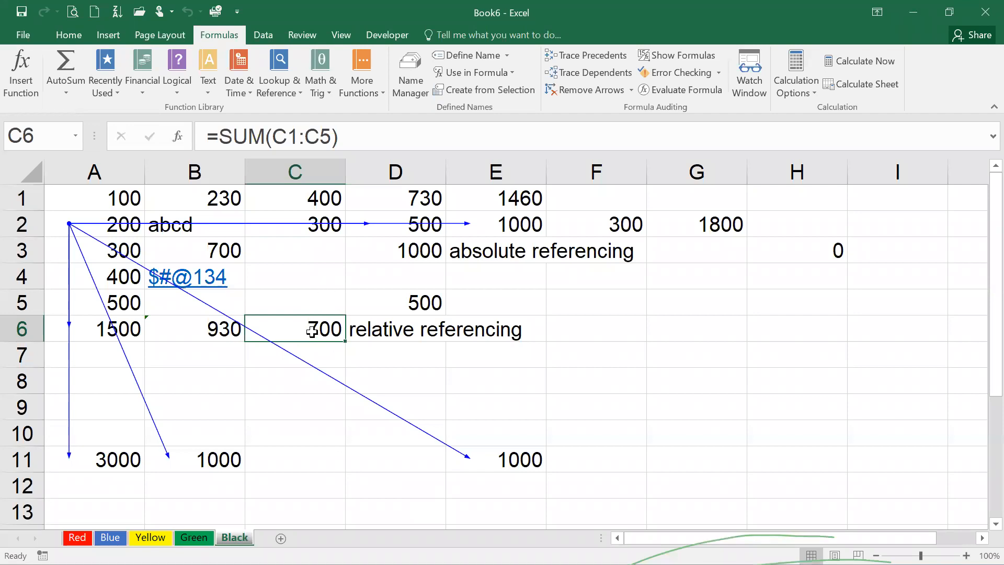
Trace the precedents of C6 again, and remove all tracer arrows from the sheet.
click(586, 55)
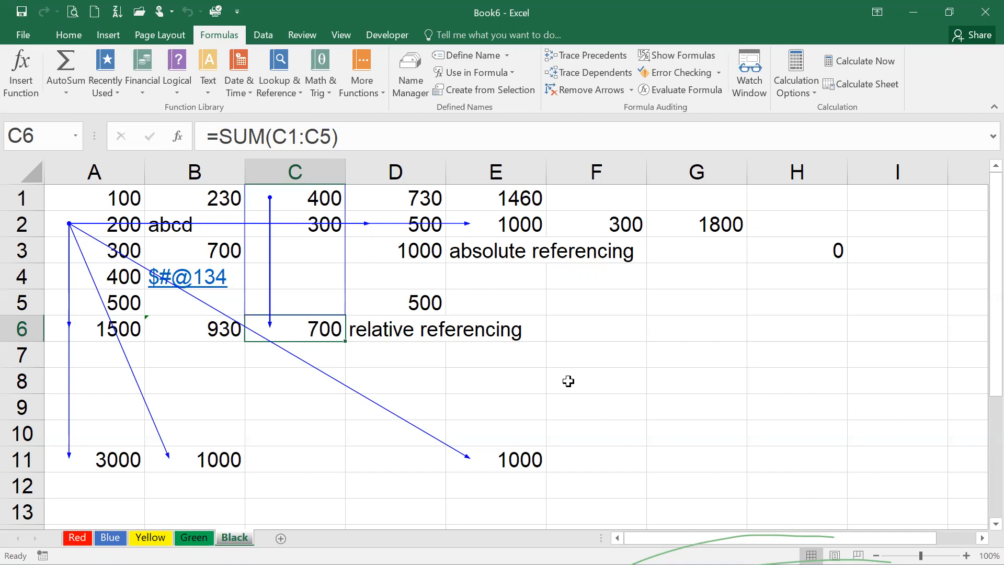
key(alt+m)
key(a)
key(a)
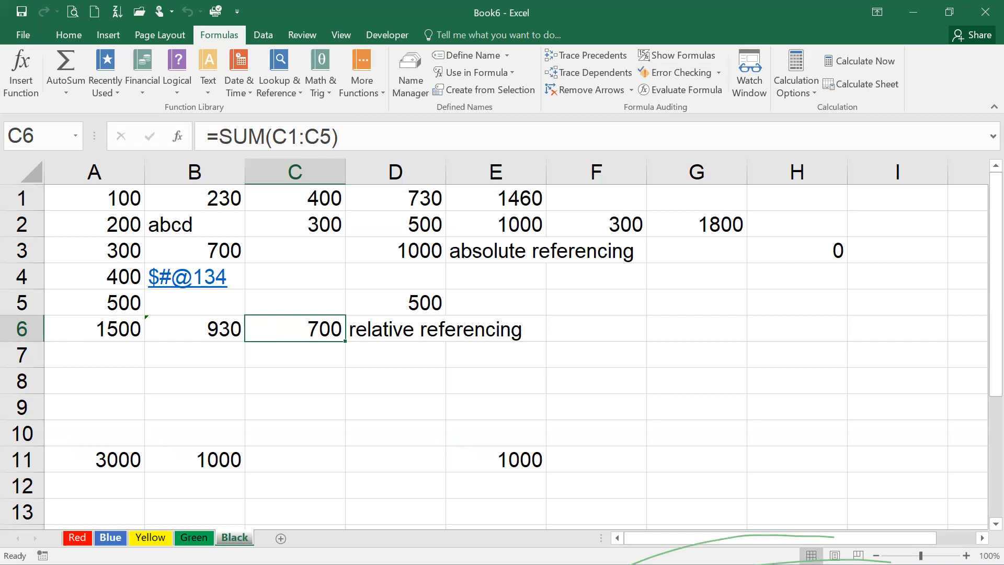
On the Blue sheet, enter the headings North in A1 and South in B1.
click(111, 537)
click(97, 197)
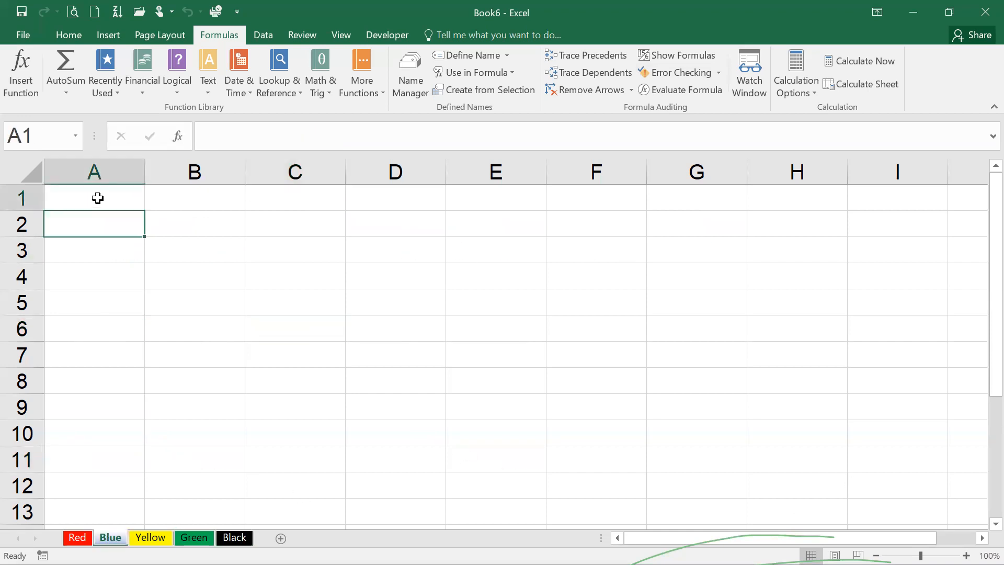
text(N)
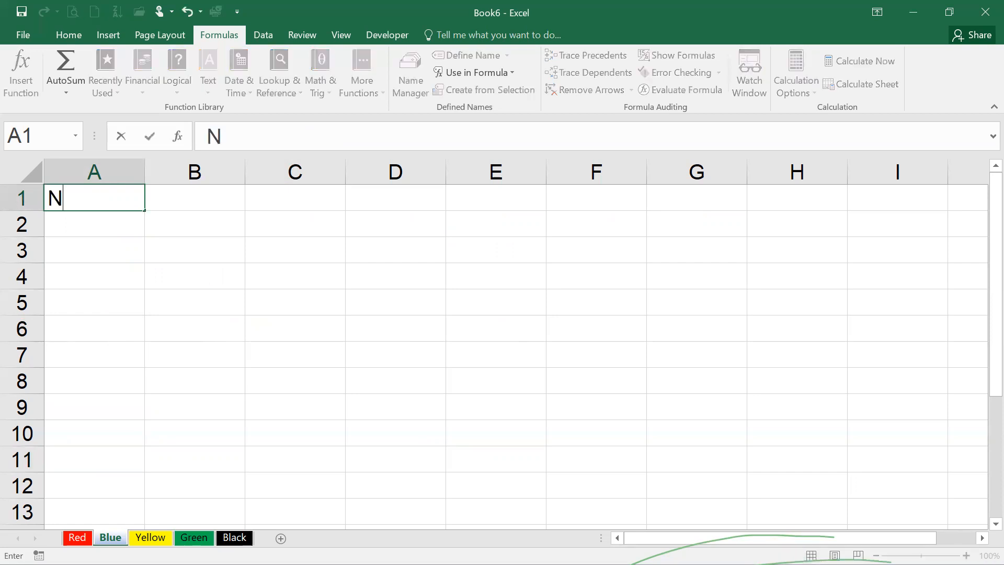
text(orht)
key(BackSpace)
key(BackSpace)
text(th)
key(Tab)
text(Sout)
key(Tab)
key(Left)
key(F2)
text(h)
key(Tab)
Add the headings East in C1 and West in D1.
text(R)
key(Escape)
text(East)
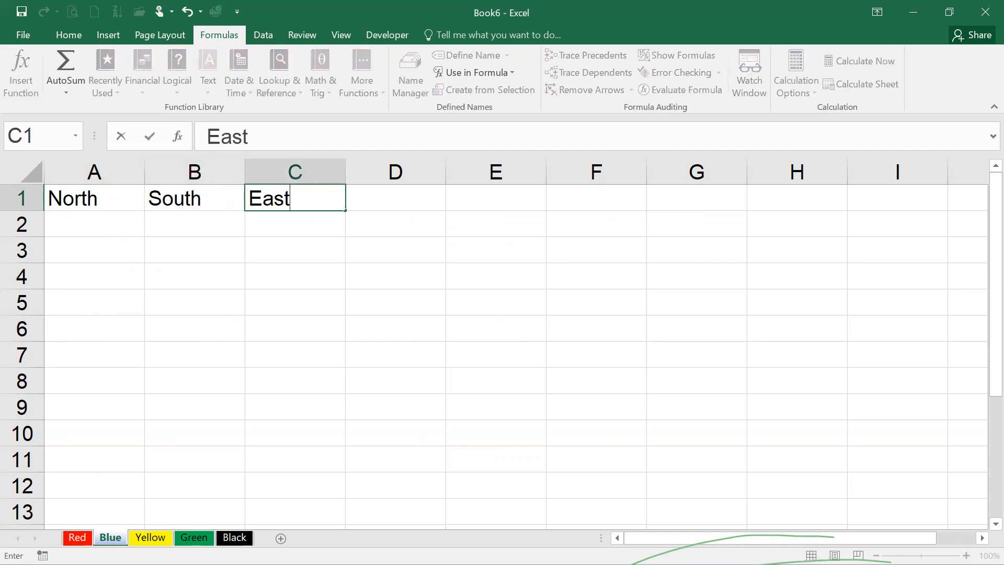
key(Tab)
text(West)
key(Return)
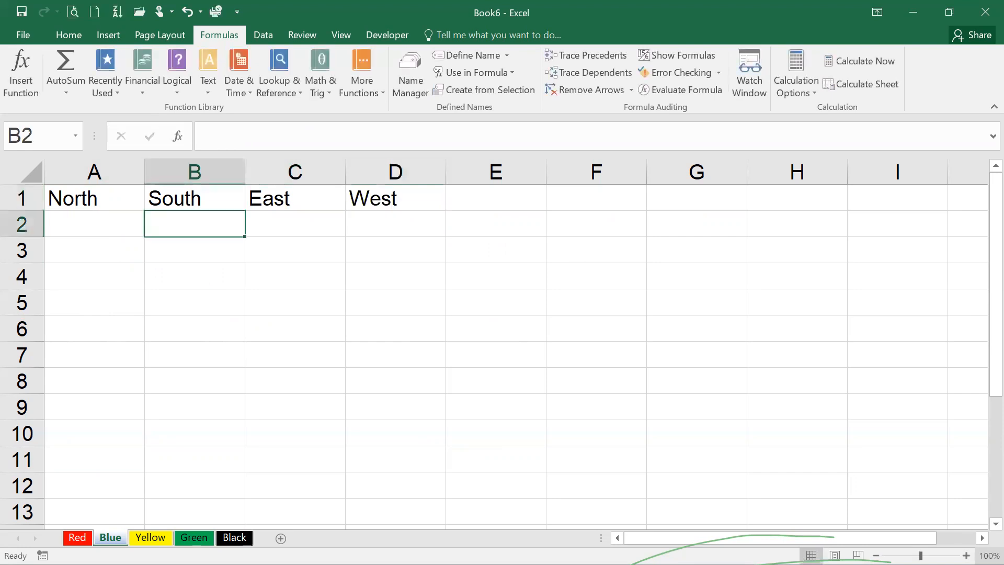
Fill row 2 under the headings with 100, 200, 300 and 400.
key(Left)
text(100)
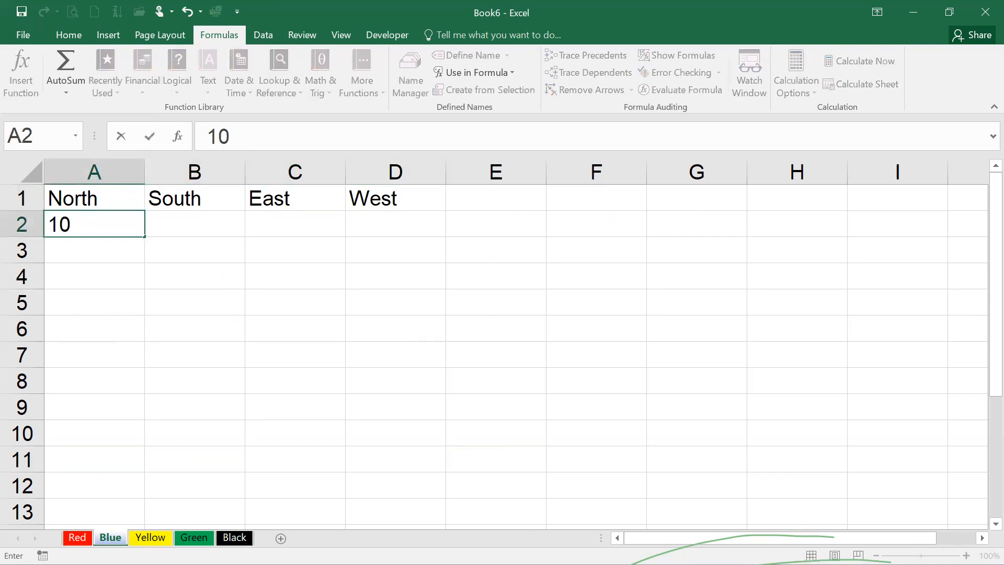
key(Tab)
text(200)
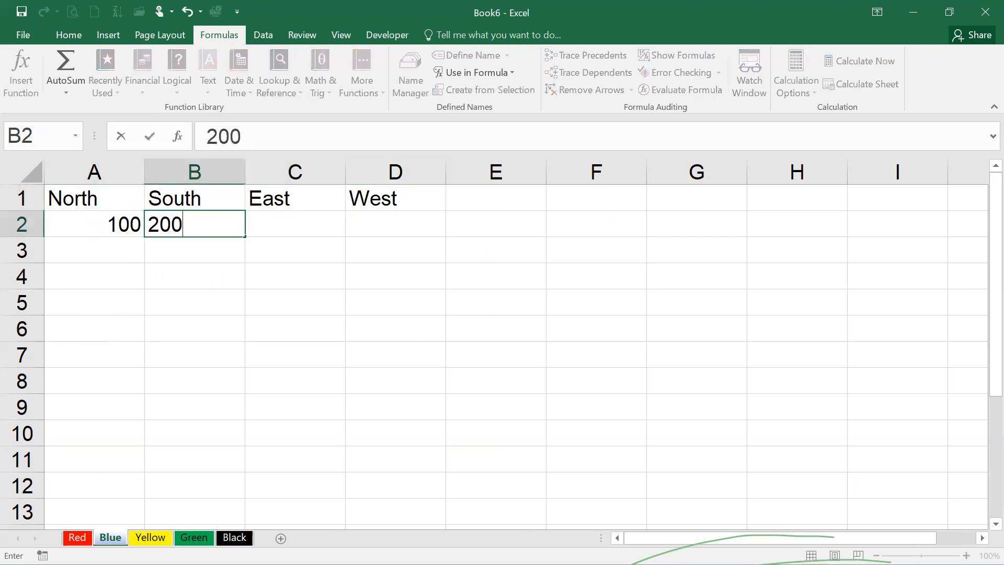
key(Tab)
text(300)
key(Tab)
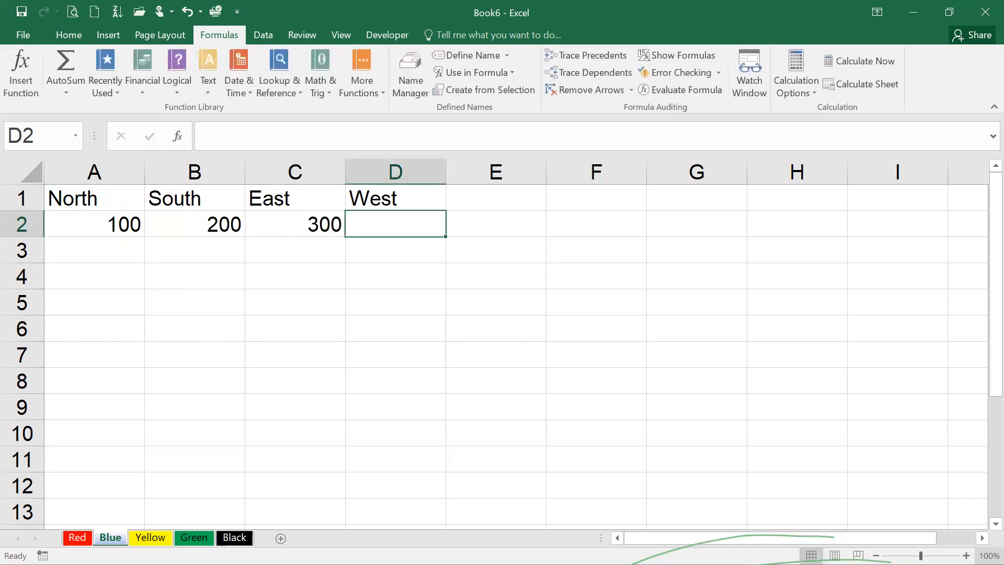
text(400)
key(Return)
Fill row 3 under the headings with 150, 250, 350 and 450.
text(1)
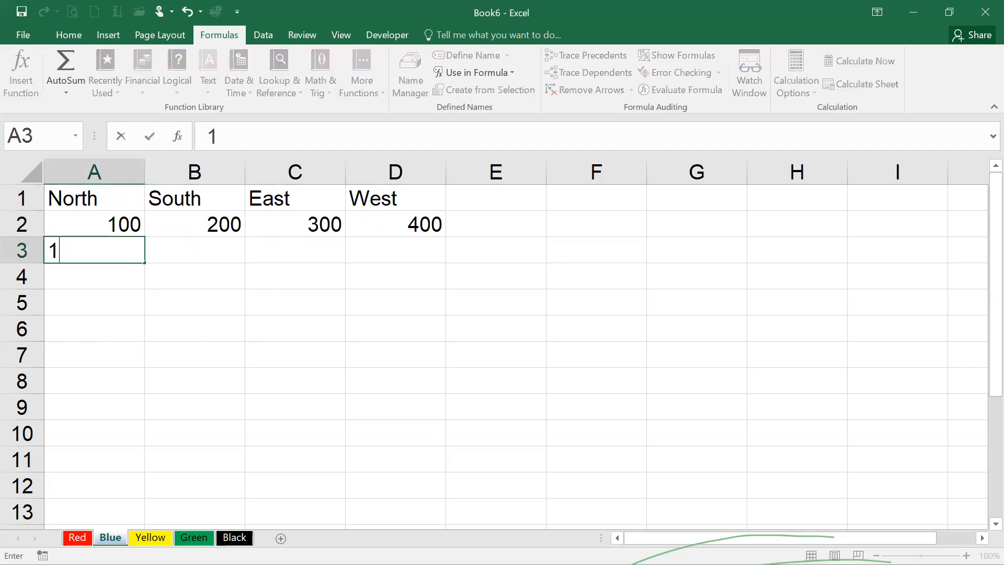
text(50)
key(Tab)
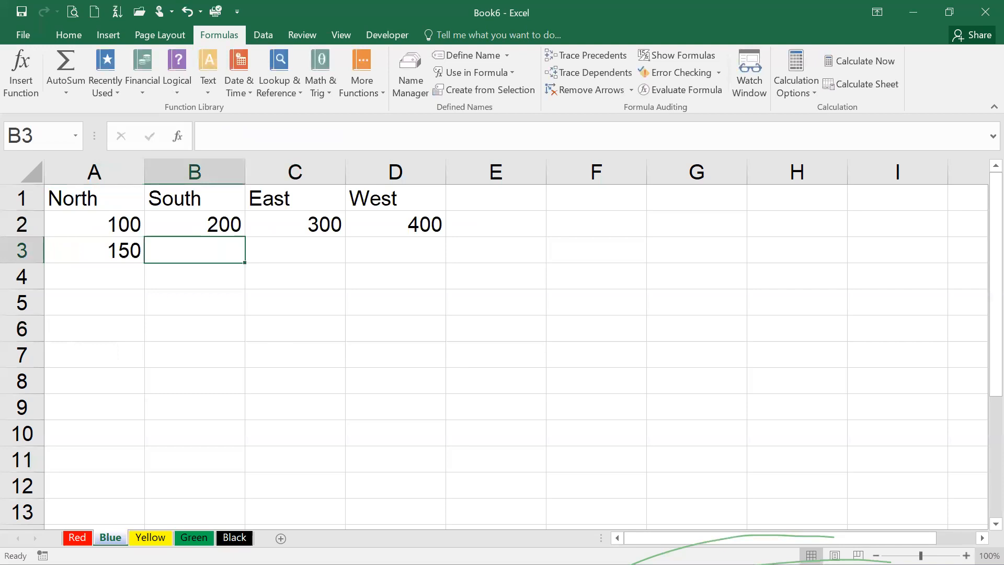
text(250)
key(Tab)
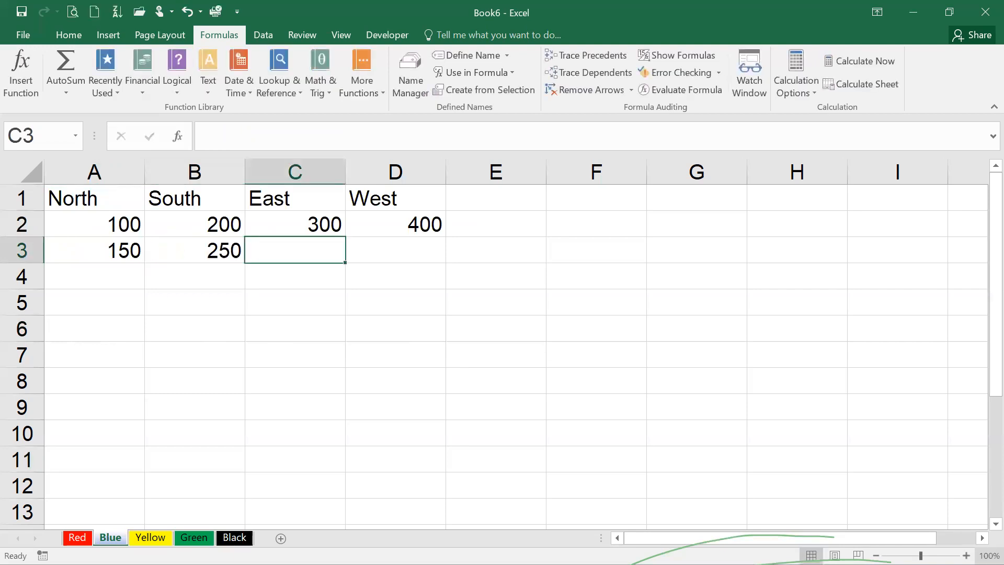
text(350)
key(Tab)
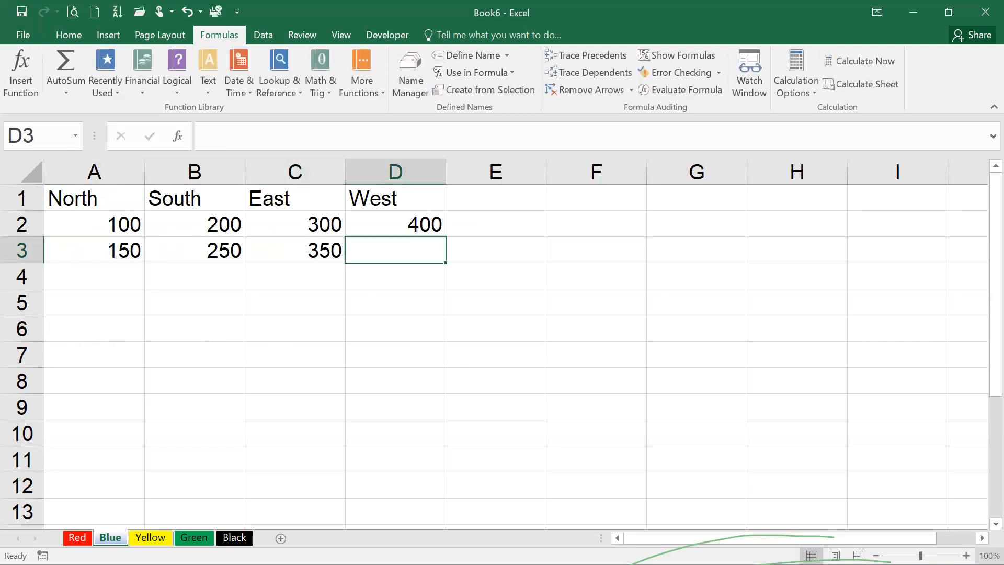
text(450)
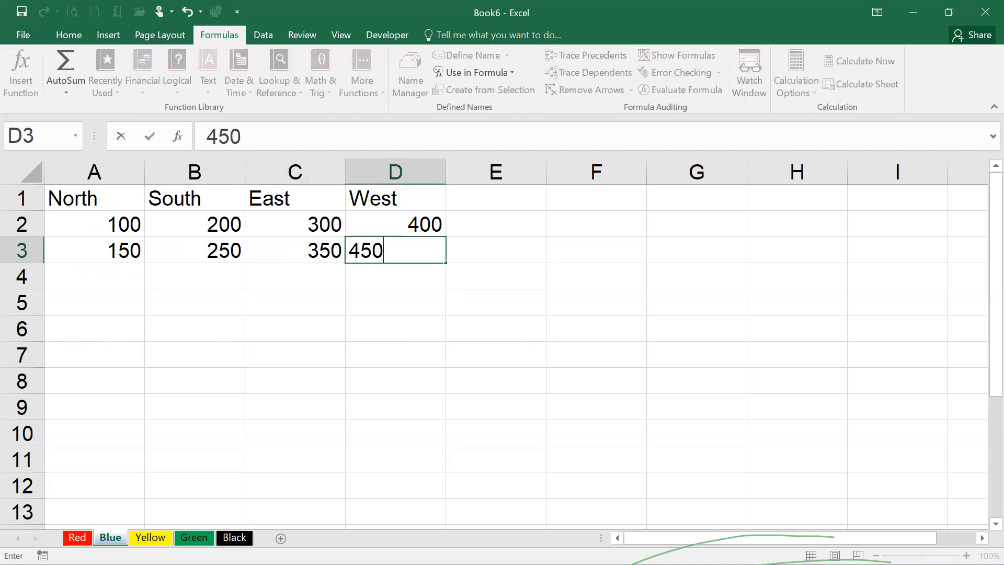
key(Return)
Enter 350 in A4 and 2300 in B4.
text(350)
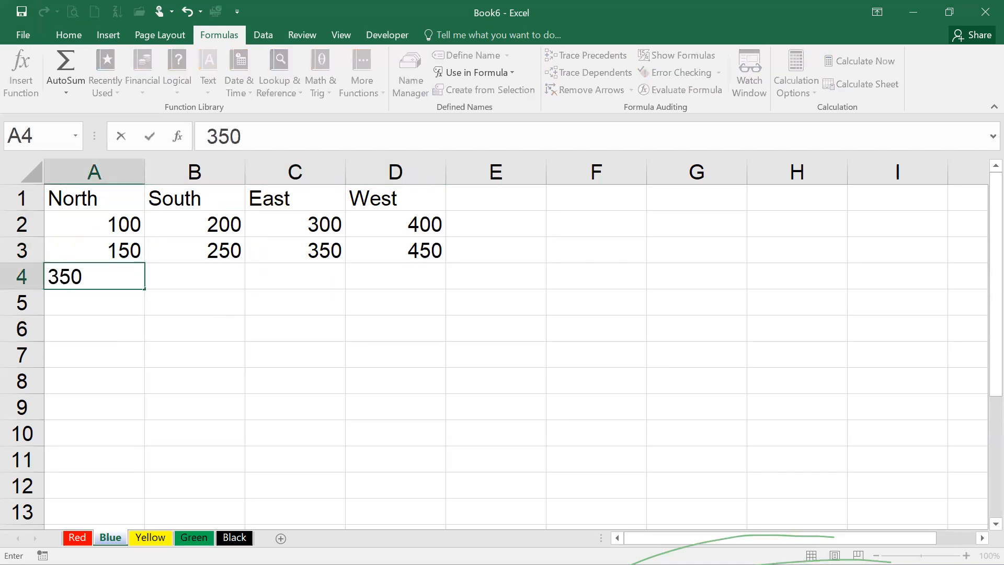
key(Tab)
text(2300)
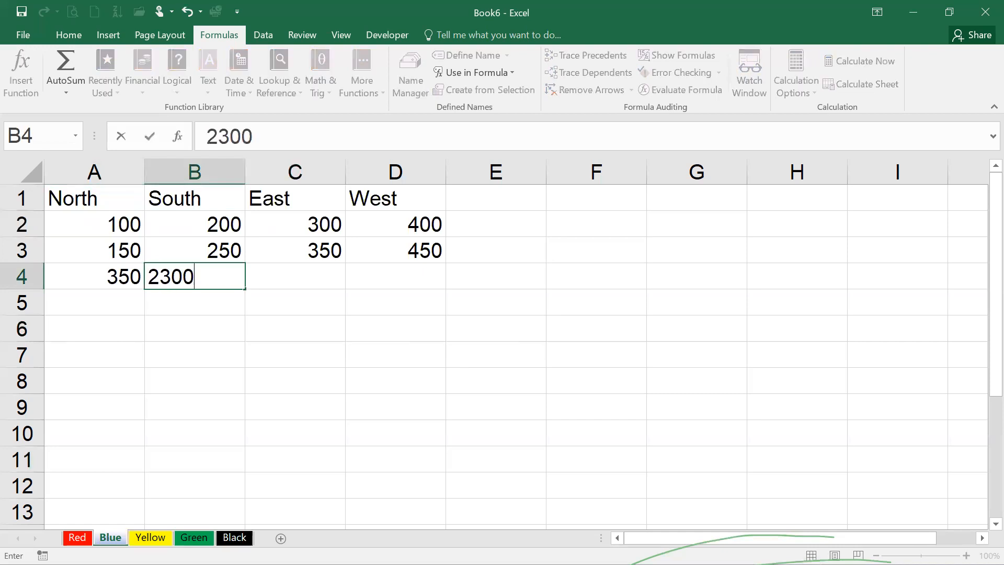
key(Tab)
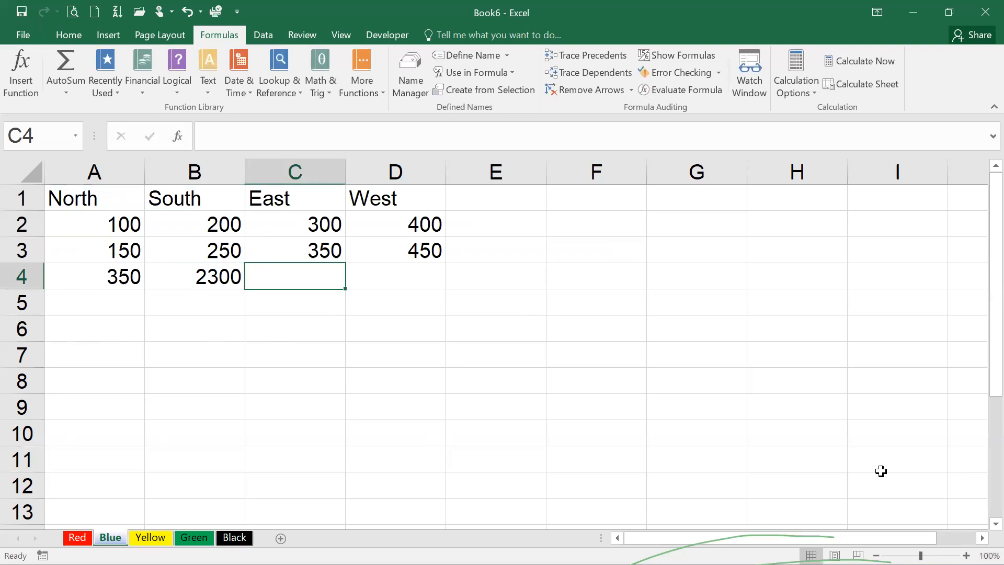
Clear the contents of the range A2:D4 below the headings.
drag(72, 224, 407, 271)
right_click(407, 271)
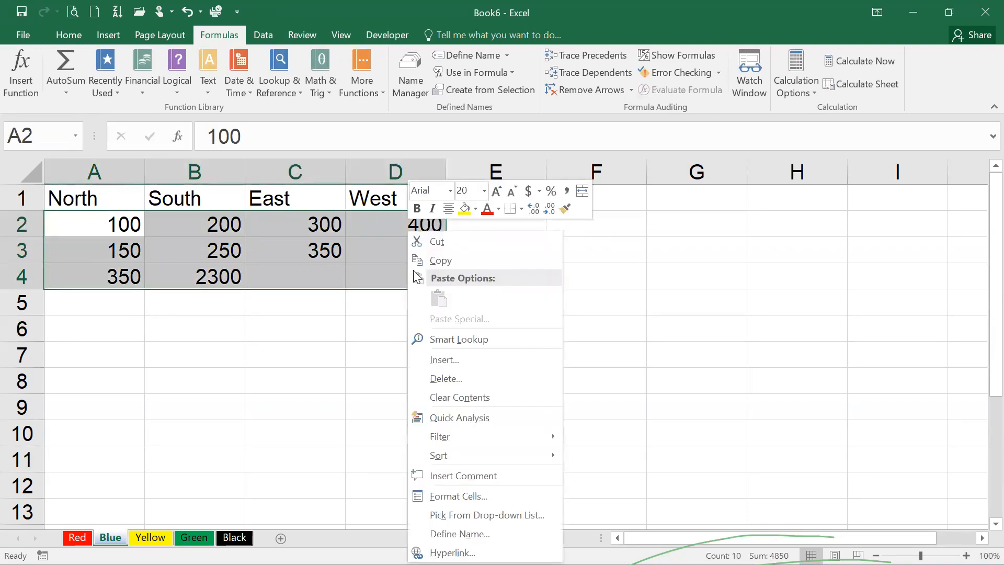
click(476, 398)
Insert a new column before North and enter the heading Sl No in A1.
click(71, 166)
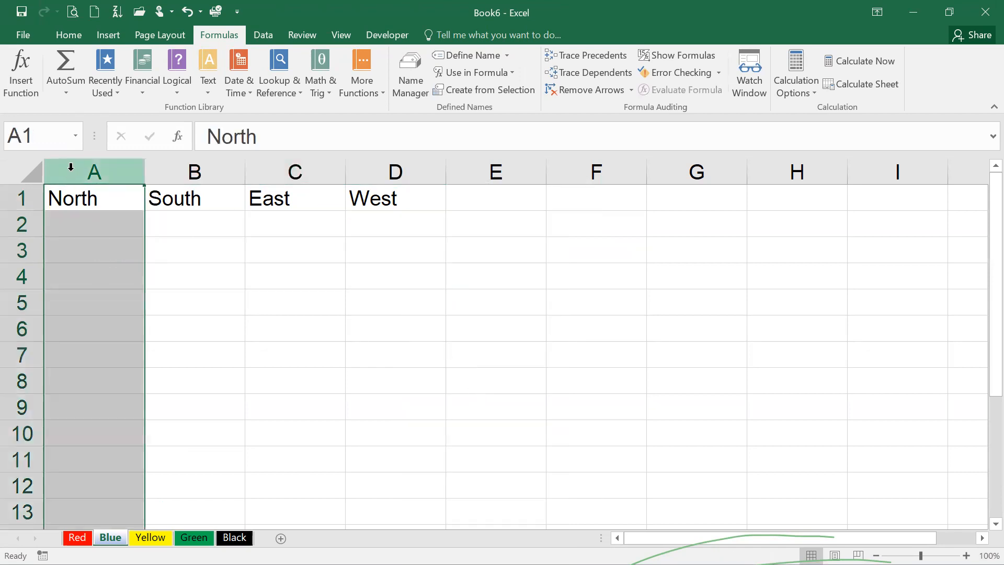
click(57, 34)
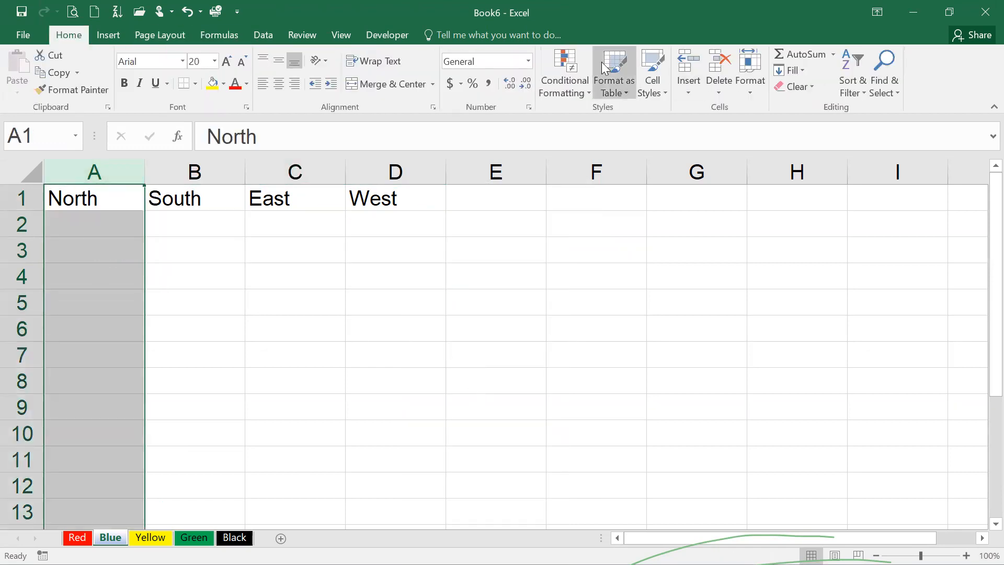
click(686, 65)
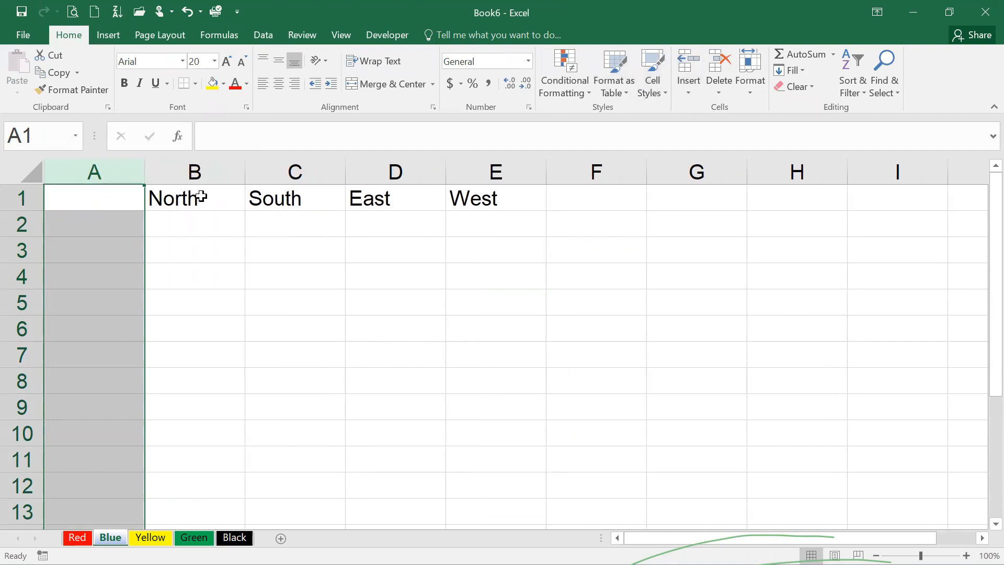
click(93, 190)
text(Sl No)
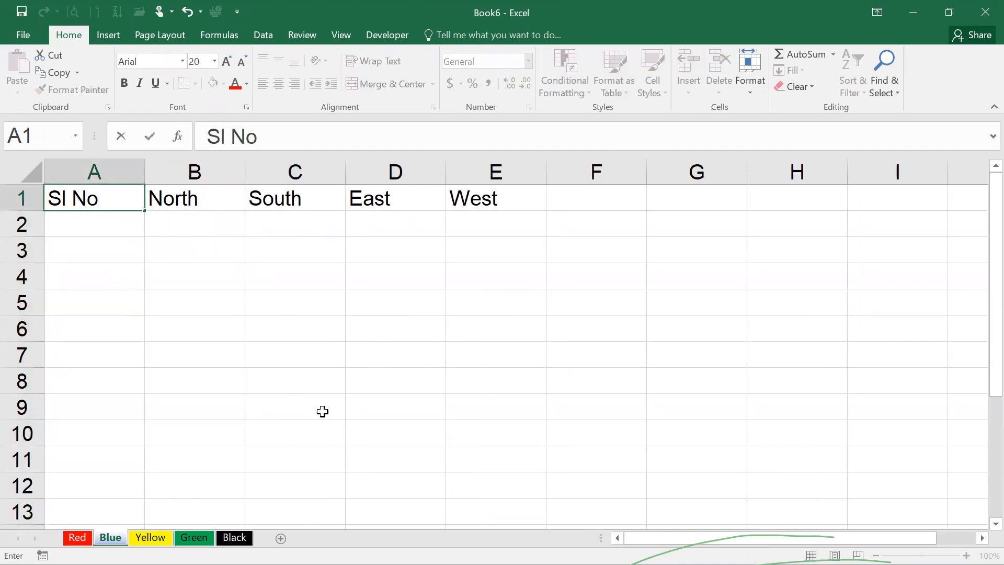
Fit column A to the width of its heading and enter 1 and 2 in A2 and A3.
key(Return)
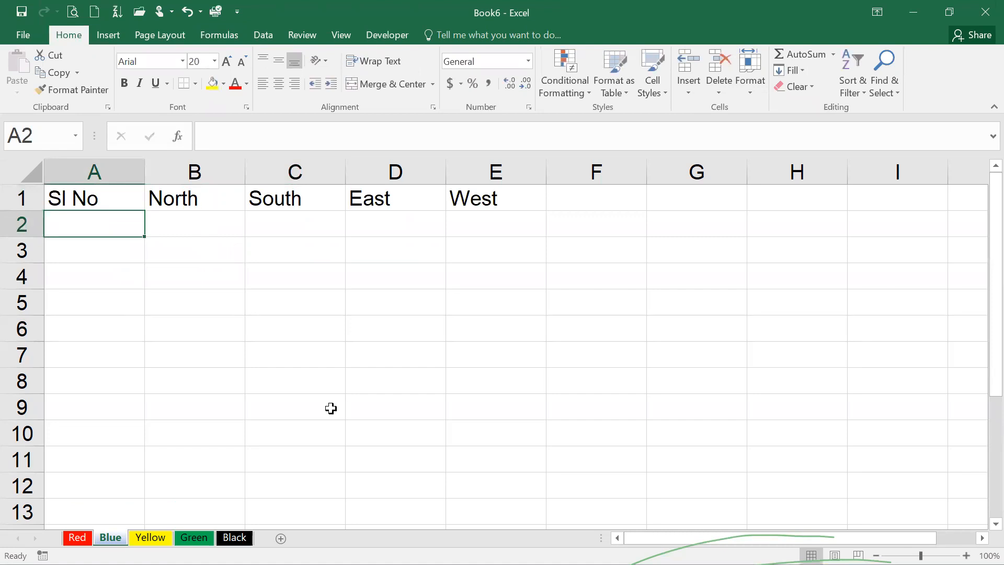
double_click(139, 166)
text(1)
key(Return)
text(2)
key(Return)
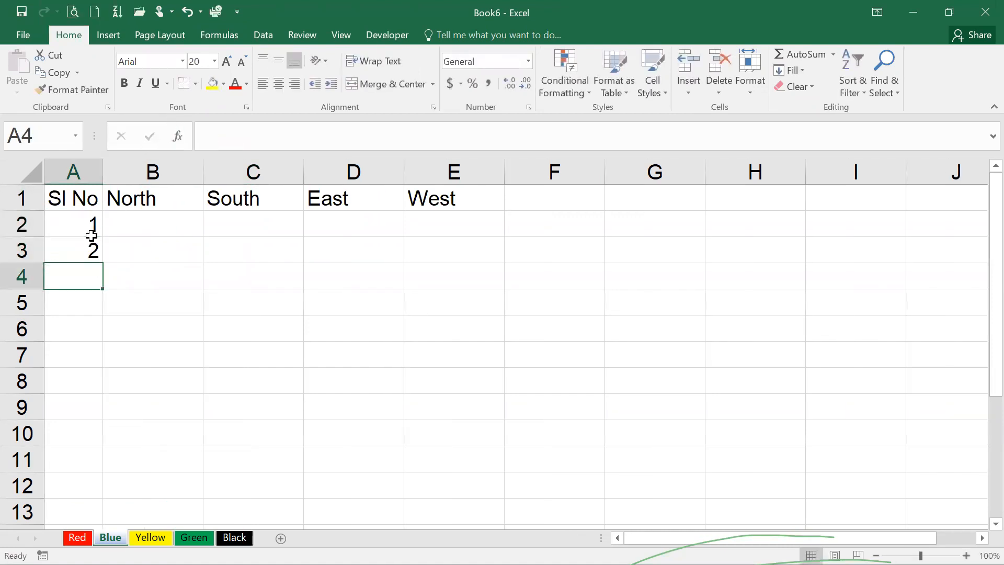
Clear the serial numbers from A2 and A3.
click(90, 239)
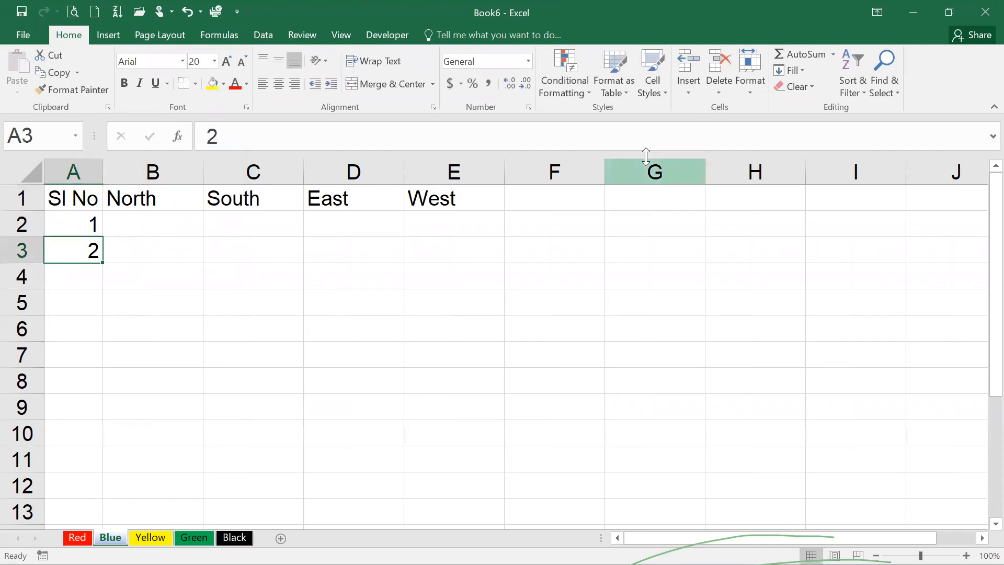
click(68, 225)
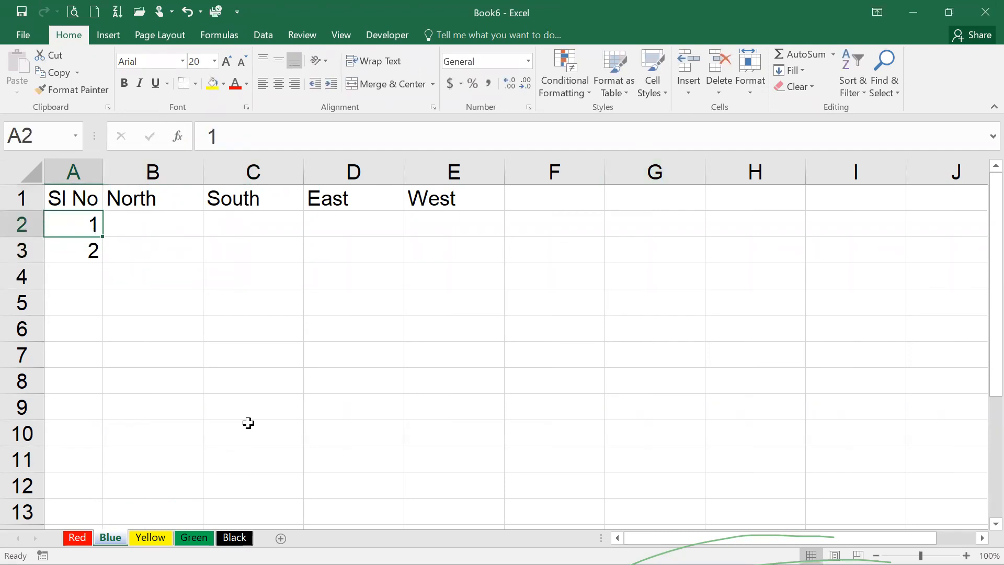
key(Delete)
key(Down)
key(Delete)
key(Down)
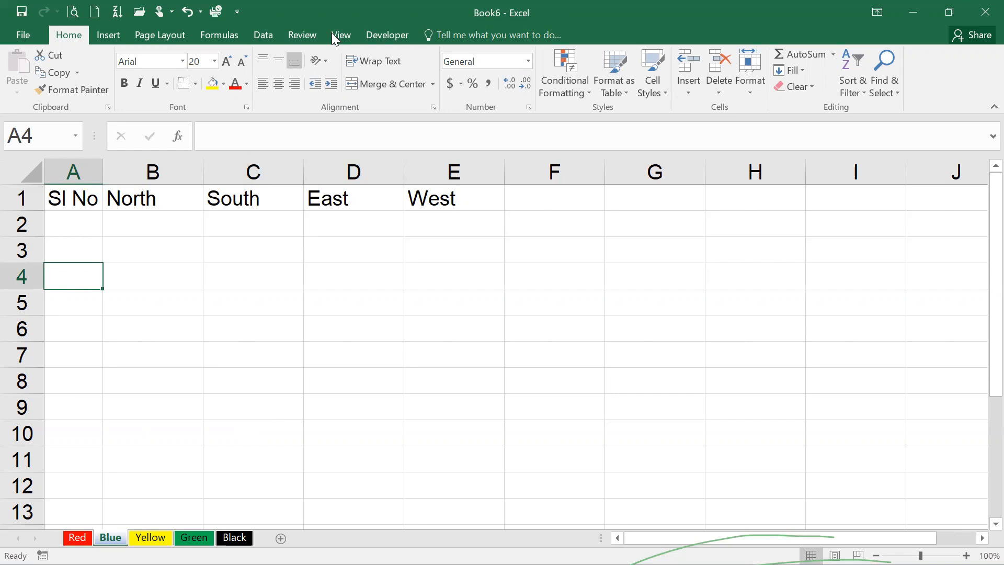
key(ctrl+n)
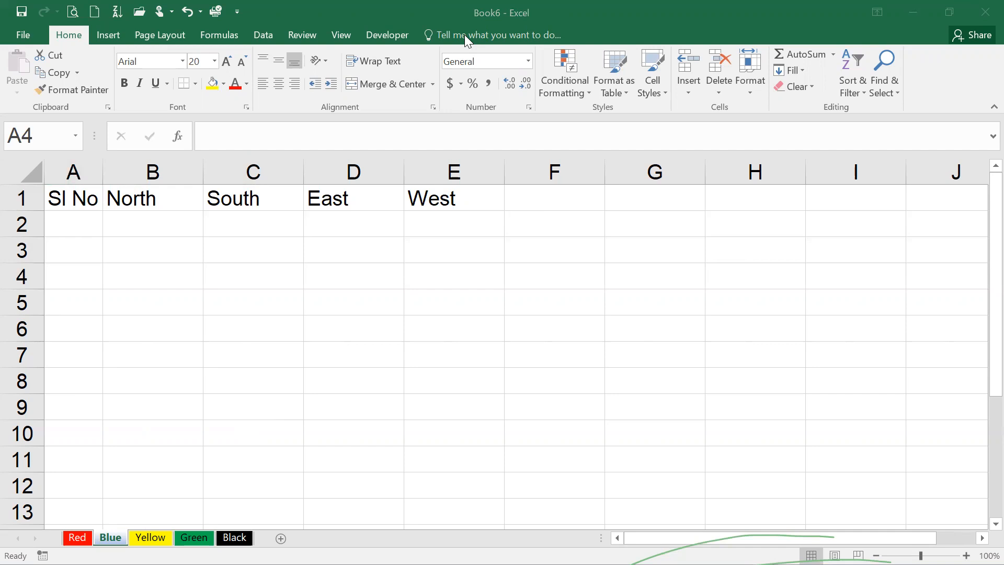
Enter the serial numbers 1 to 4 in A2:A5 under Sl No.
click(72, 222)
click(74, 224)
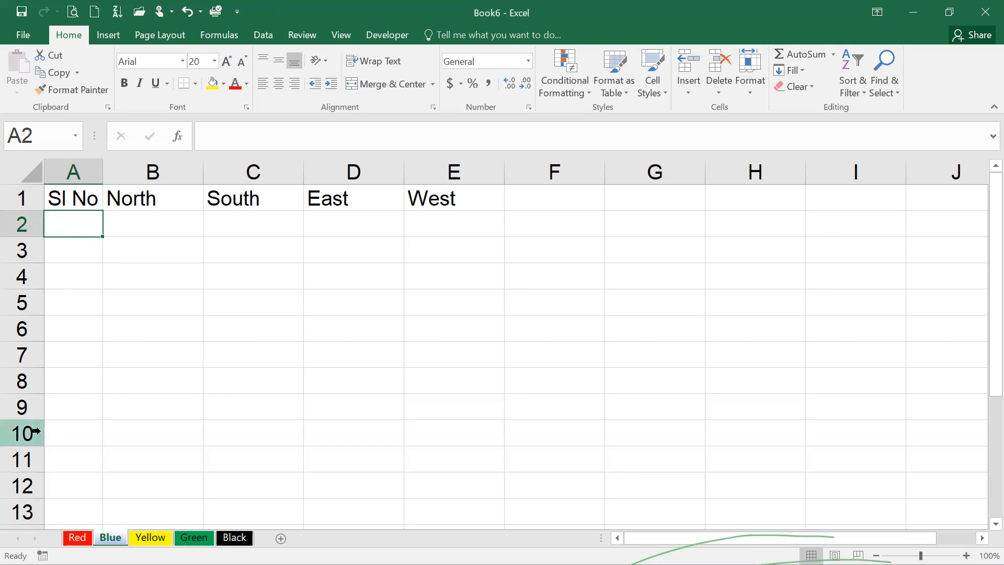
text(1)
key(Return)
text(2)
key(Return)
text(3)
key(Return)
text(4)
key(Return)
key(Return)
text(5)
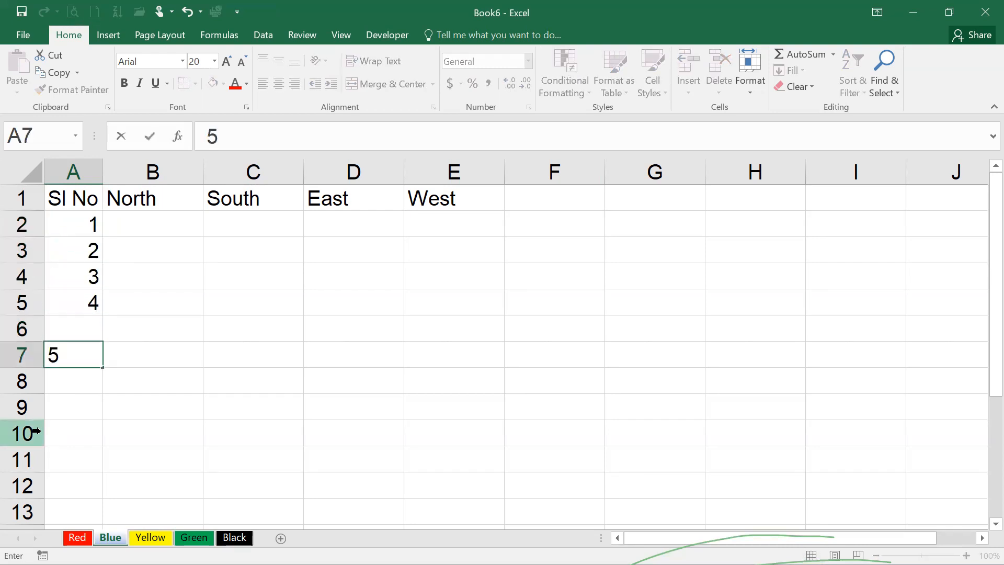
key(Escape)
Continue the Sl No column with 5, 6 and 7 in A6:A8.
key(Up)
text(5)
key(Return)
text(6)
key(Return)
key(Return)
key(Up)
text(7)
key(Return)
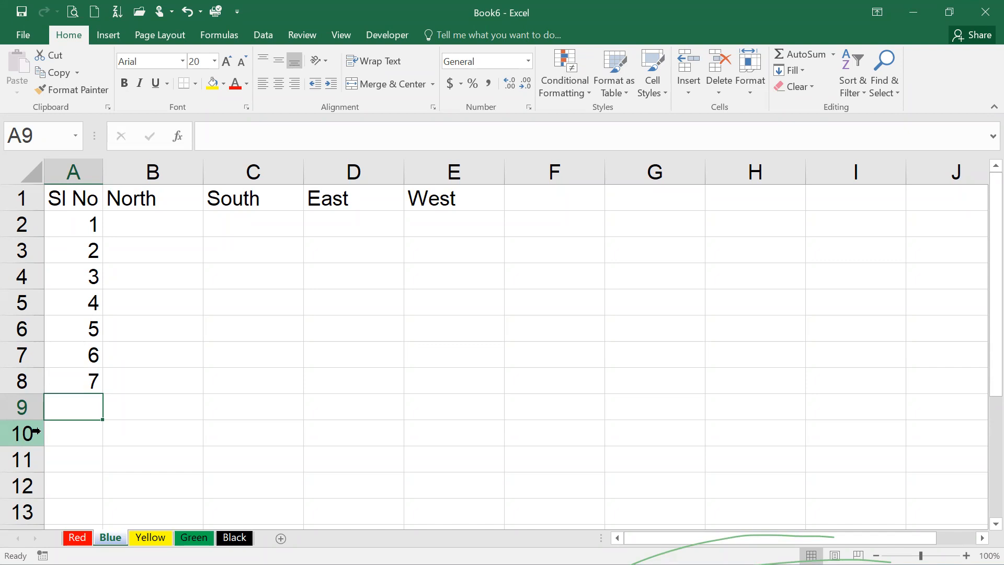
Clear the contents of A2:A9 below the Sl No heading.
drag(58, 224, 49, 430)
click(61, 410)
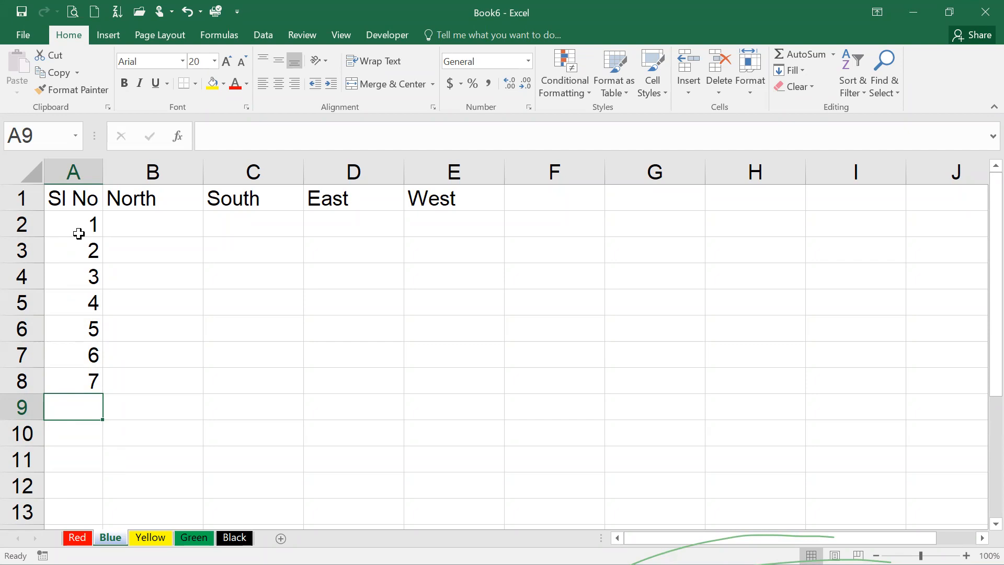
drag(79, 226, 57, 398)
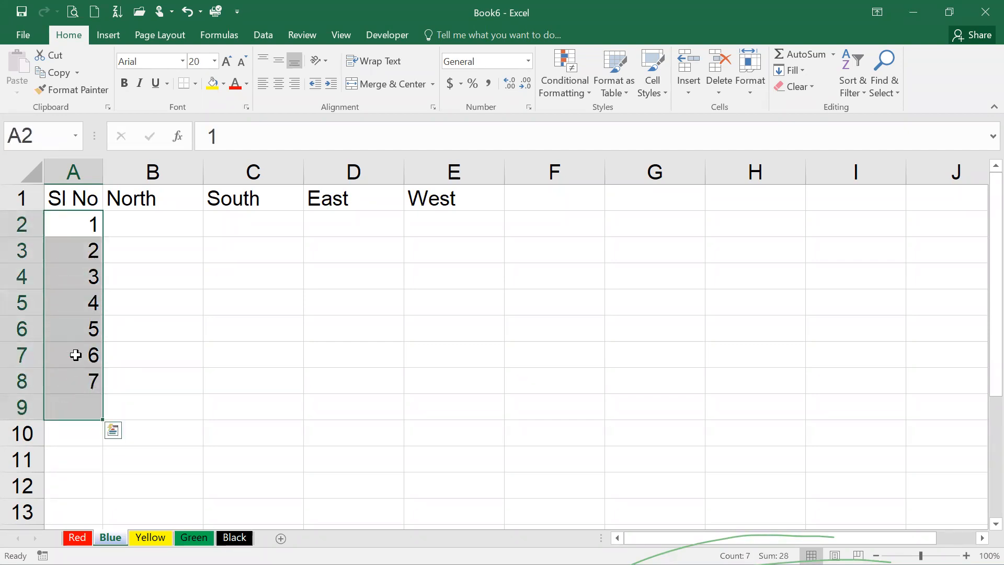
right_click(69, 311)
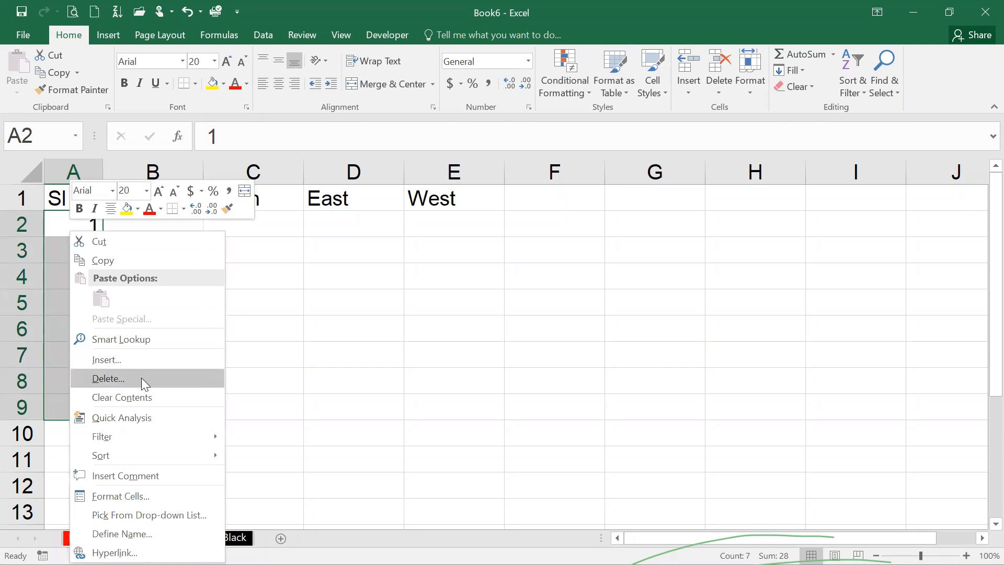
click(143, 395)
click(225, 362)
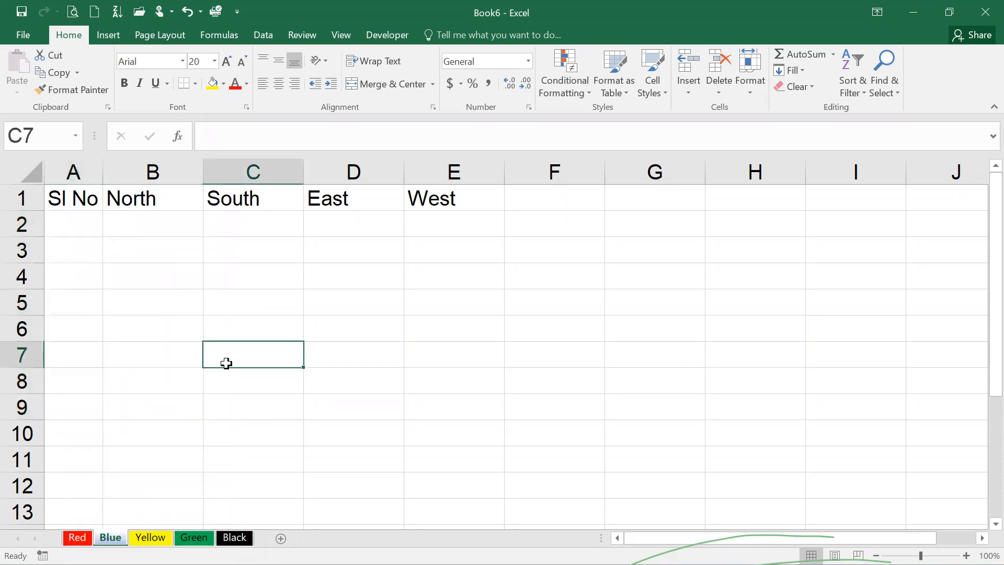
click(85, 167)
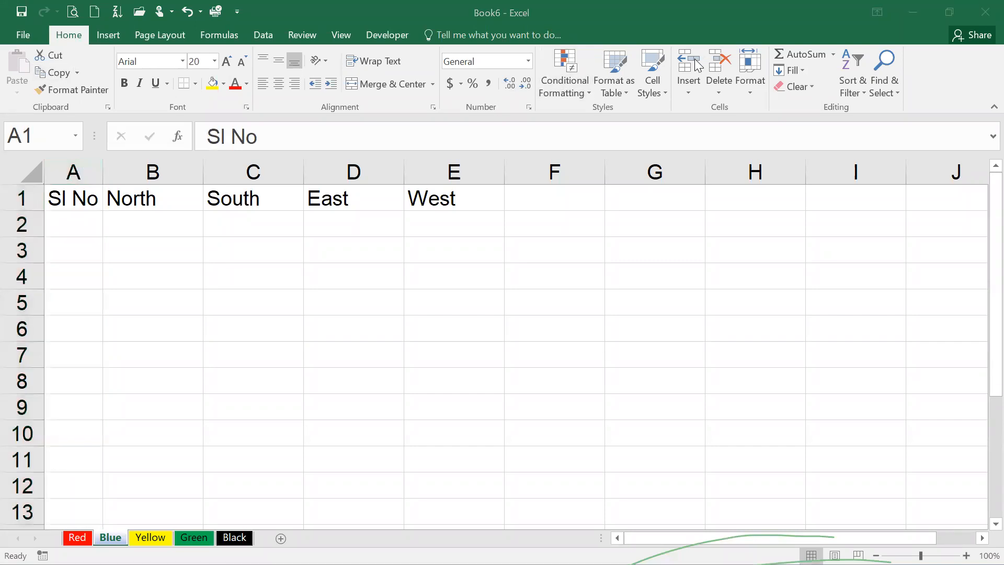
click(686, 83)
key(ctrl+shift+Down)
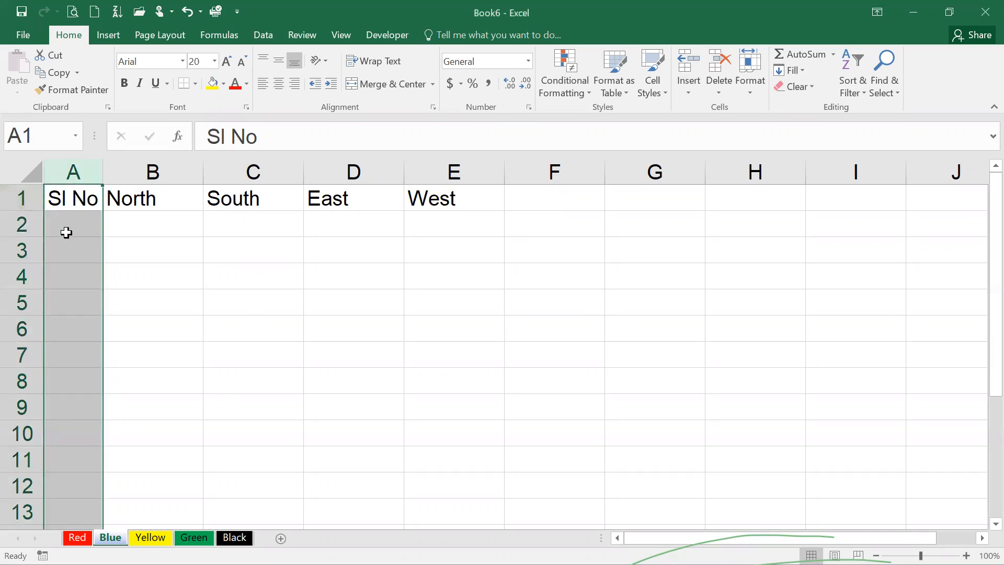
Enter 1, 2 and 3 in A2:A4 and autofill the serial number series down to A12.
click(69, 230)
key(F2)
text(1)
key(Return)
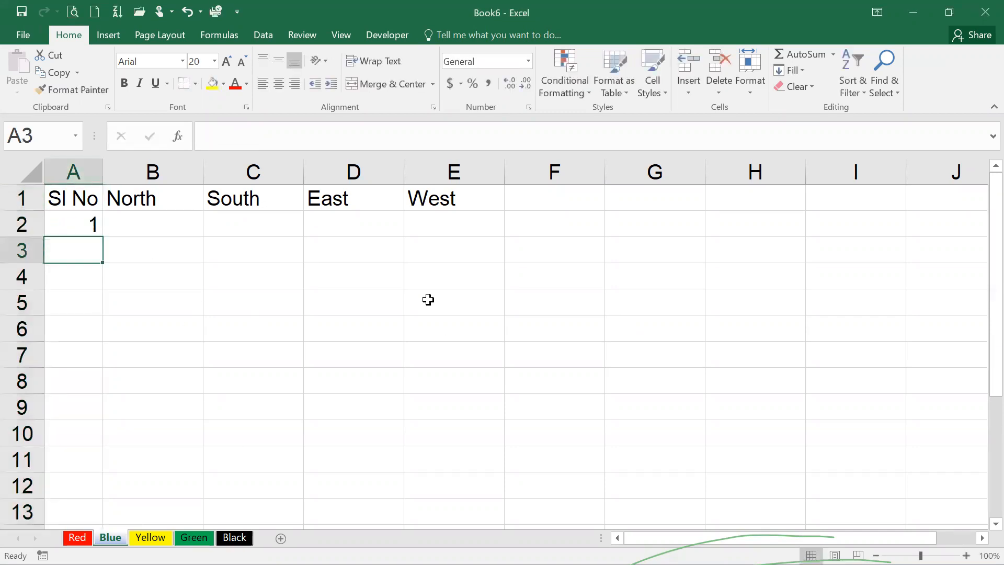
text(2)
key(Return)
text(3)
key(Return)
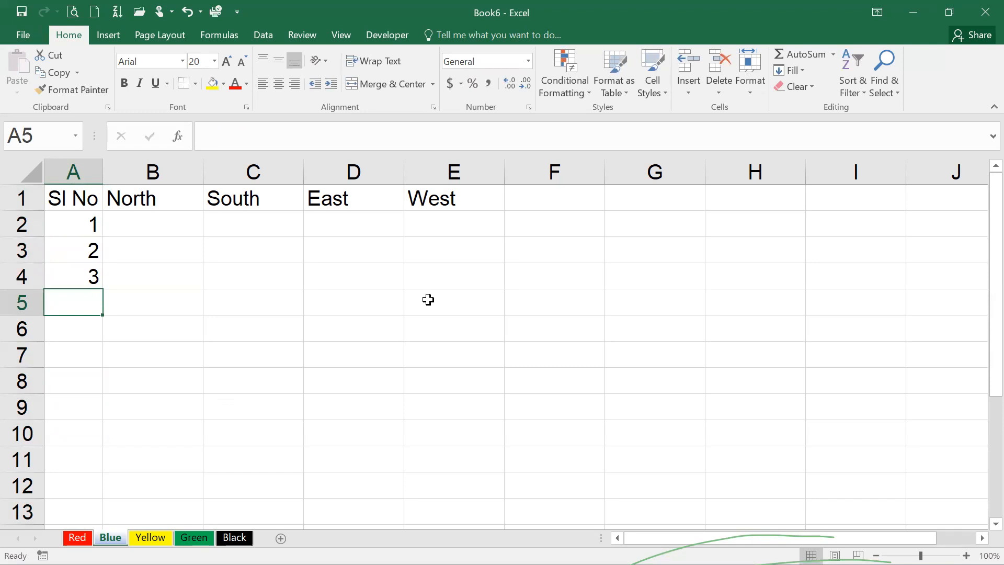
drag(78, 225, 84, 501)
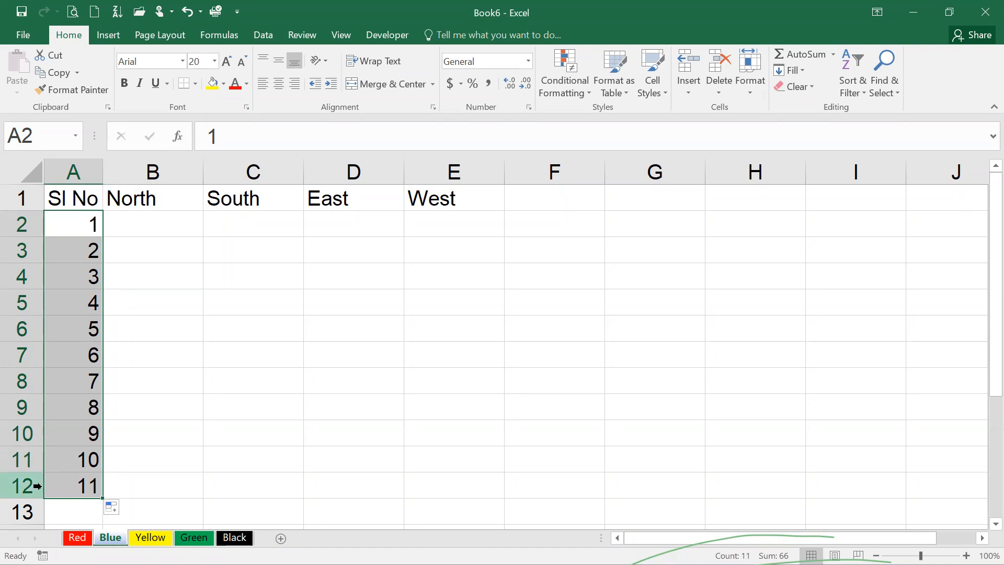
Enter 100, 150, 200 and 250 in B2:B5 under North and autofill the series down to B12.
click(153, 224)
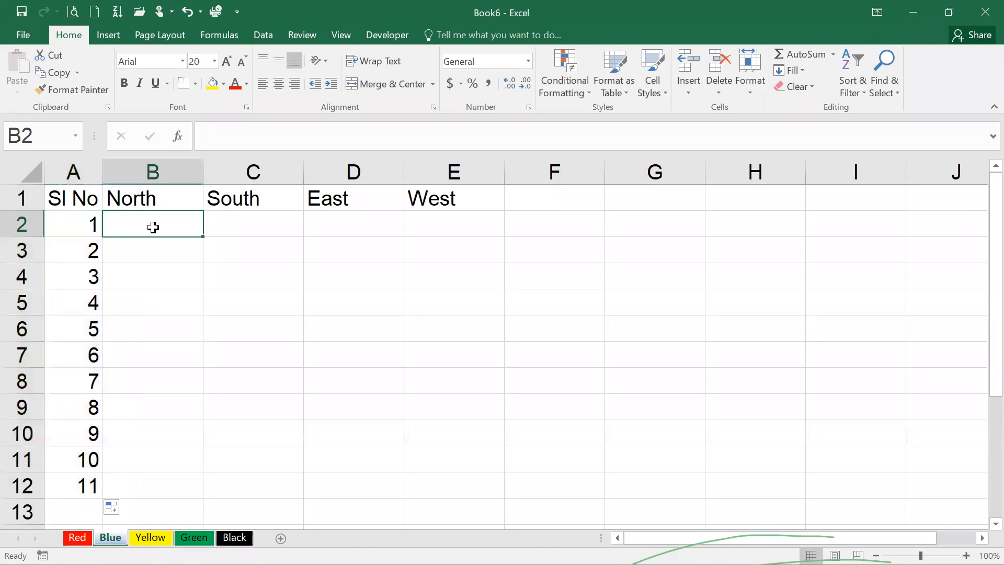
text(100)
key(Return)
text(150)
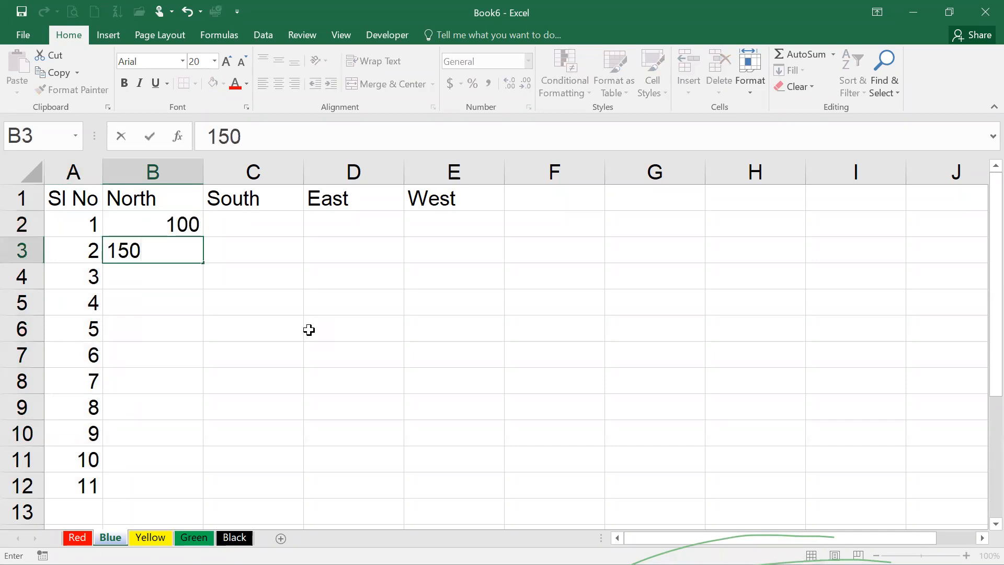
key(Return)
text(200)
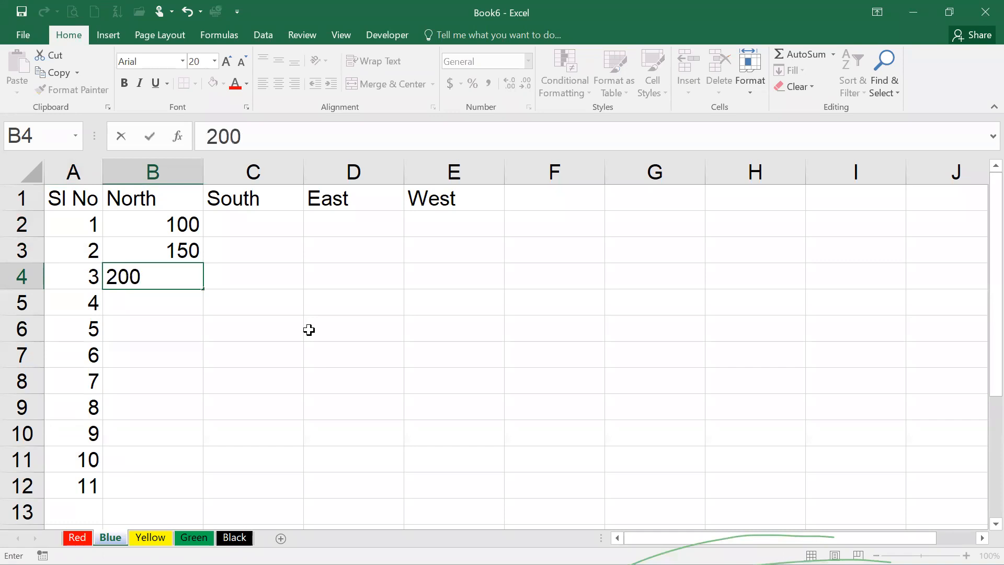
key(Return)
text(250)
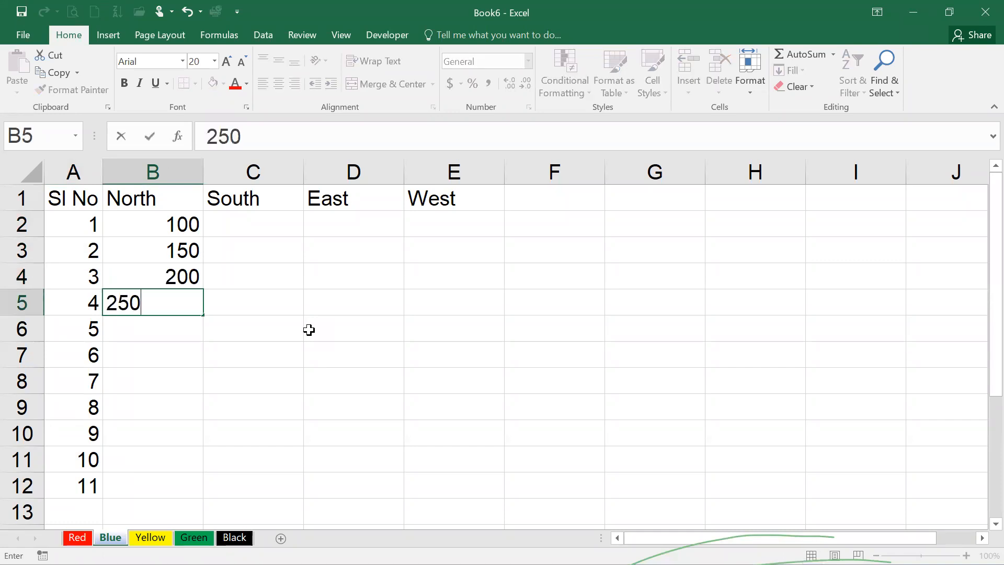
key(Return)
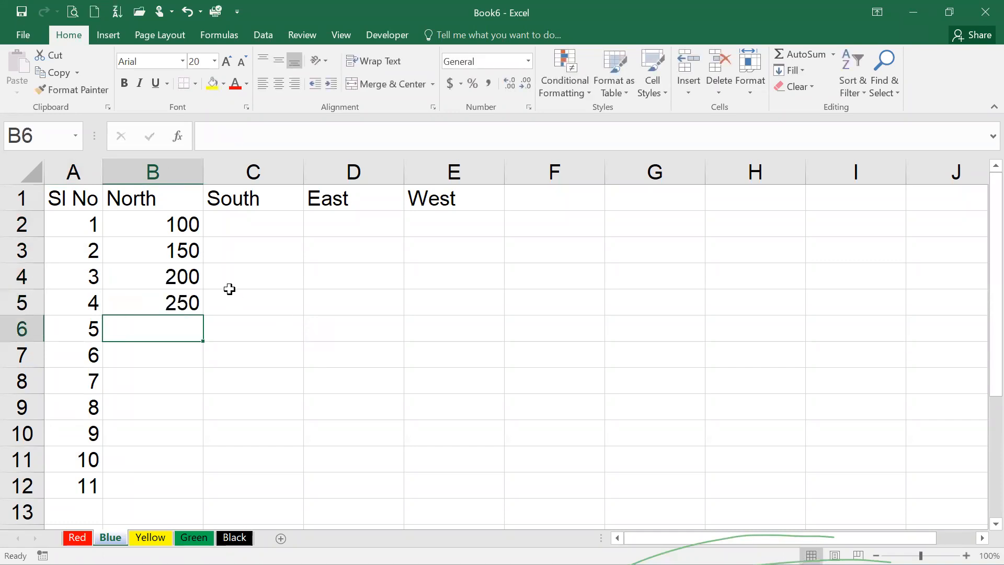
drag(148, 223, 190, 486)
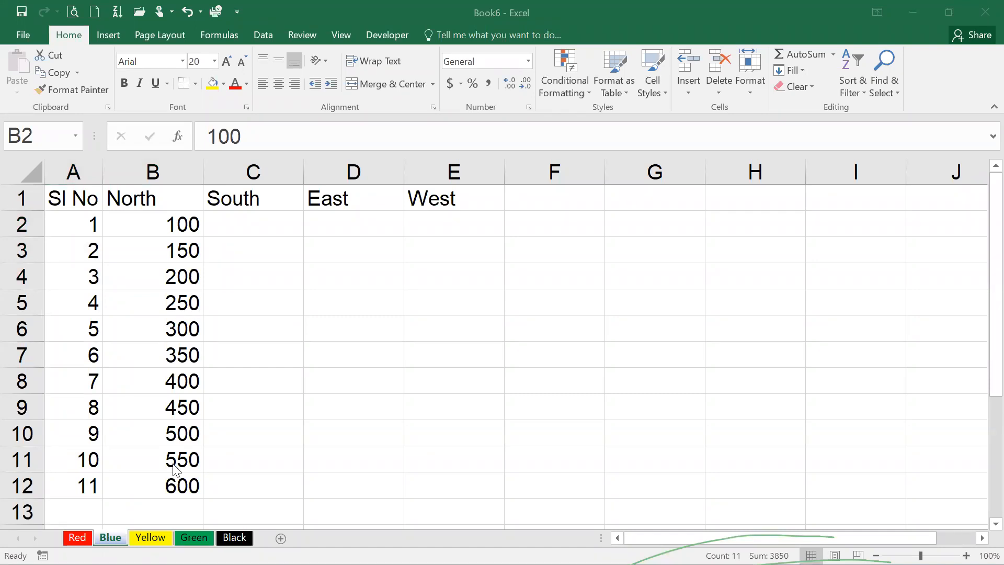
Examine individual values of the filled North series between B2 and B12.
click(116, 221)
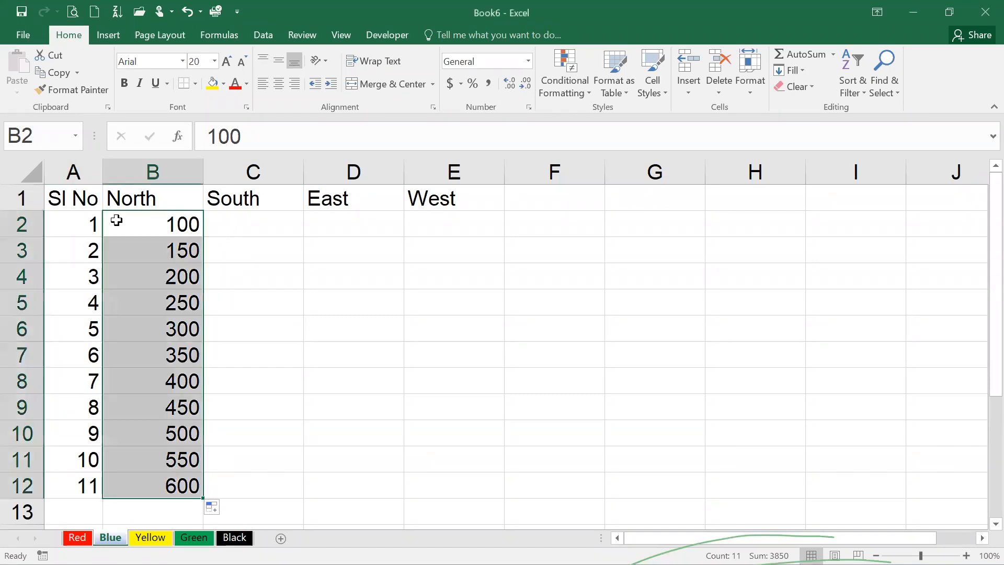
click(139, 249)
click(139, 221)
click(148, 259)
click(146, 308)
click(158, 388)
click(147, 454)
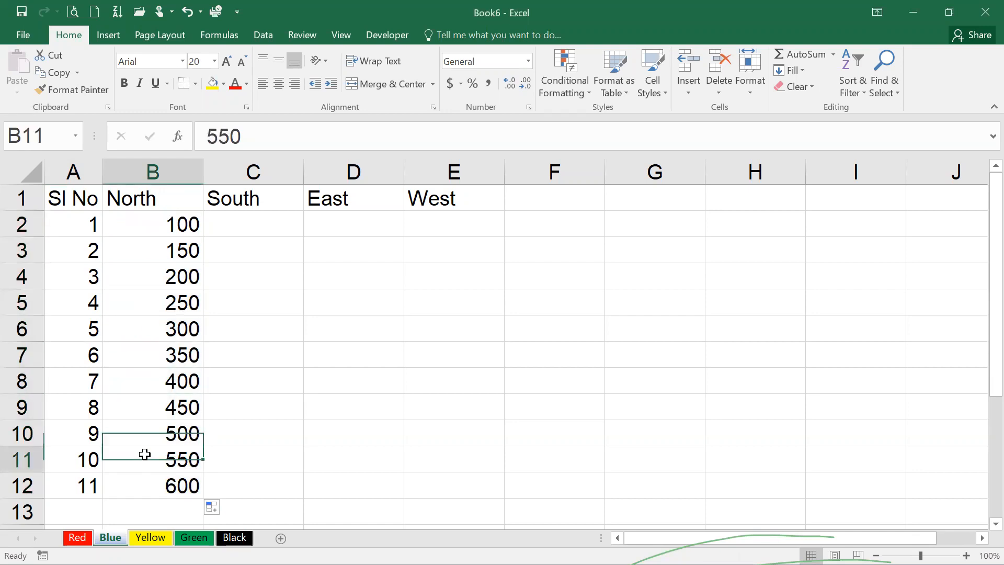
click(155, 486)
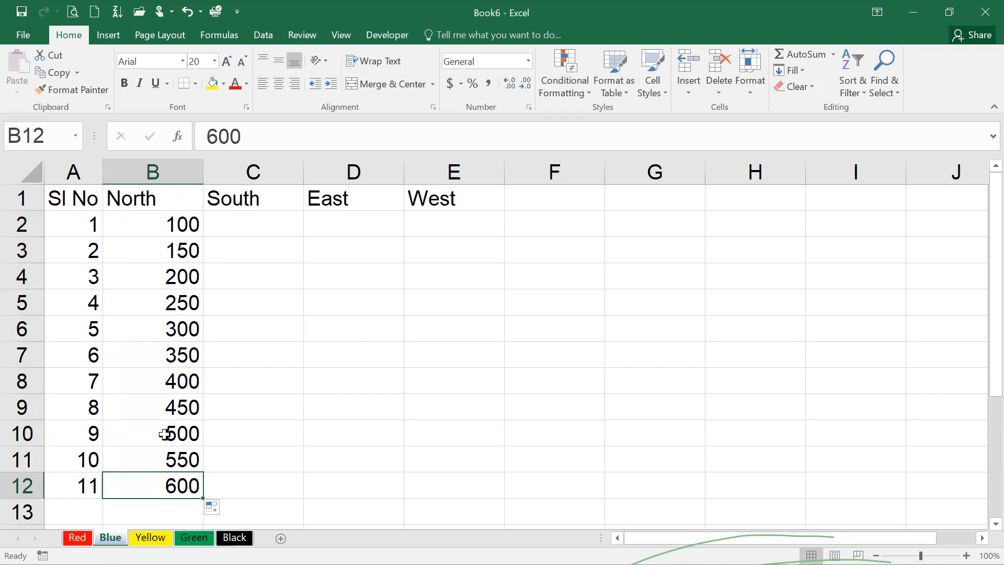
Enter the starting value 10 in C2 under South.
click(242, 225)
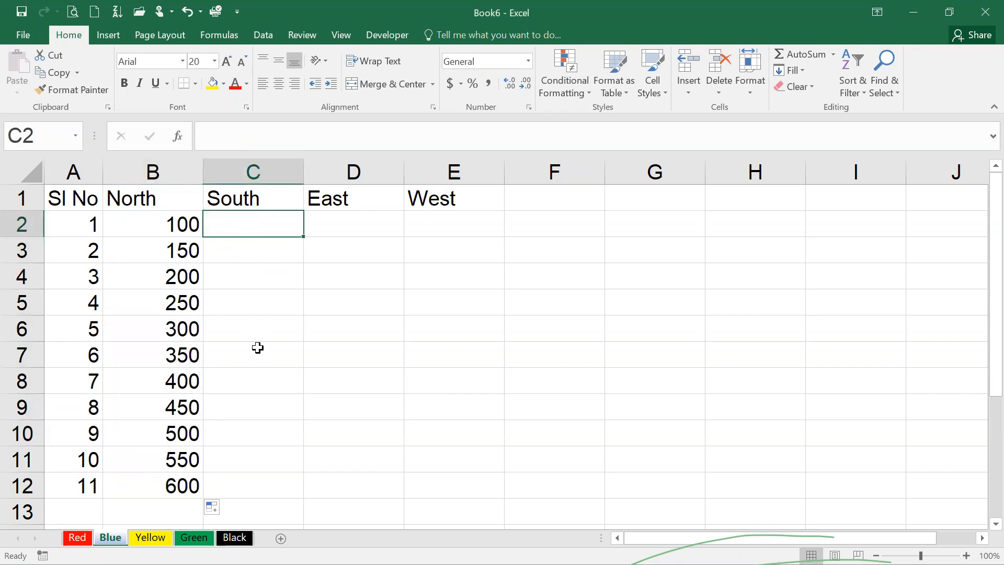
text(10)
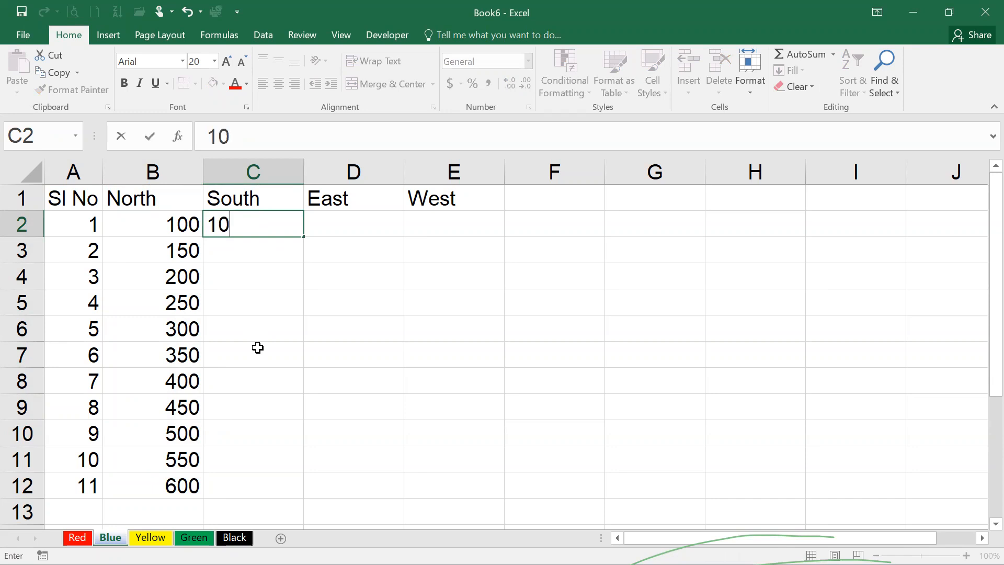
key(ctrl+Return)
key(Return)
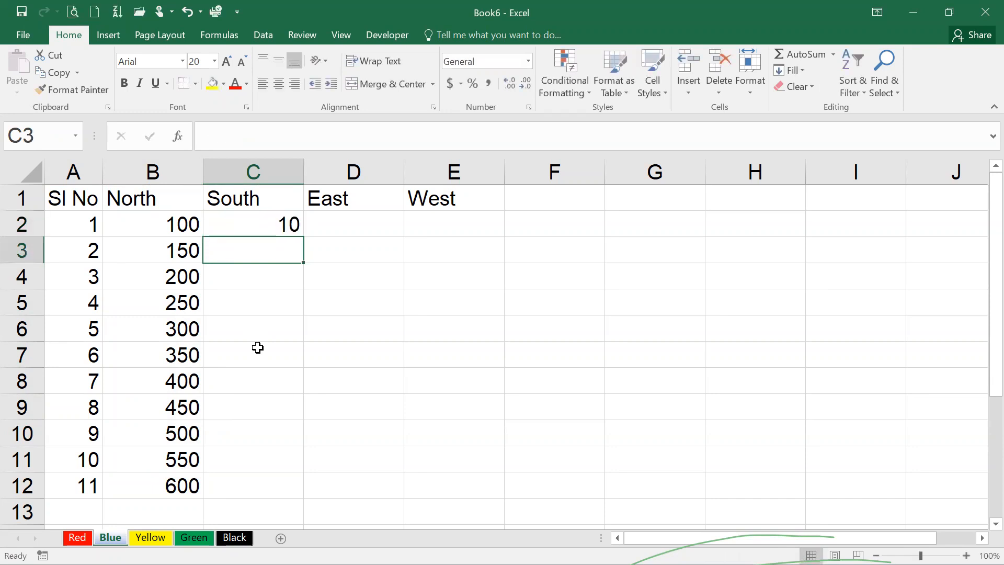
Fill C2:C12 with a linear column series using a step value of 5.
click(238, 487)
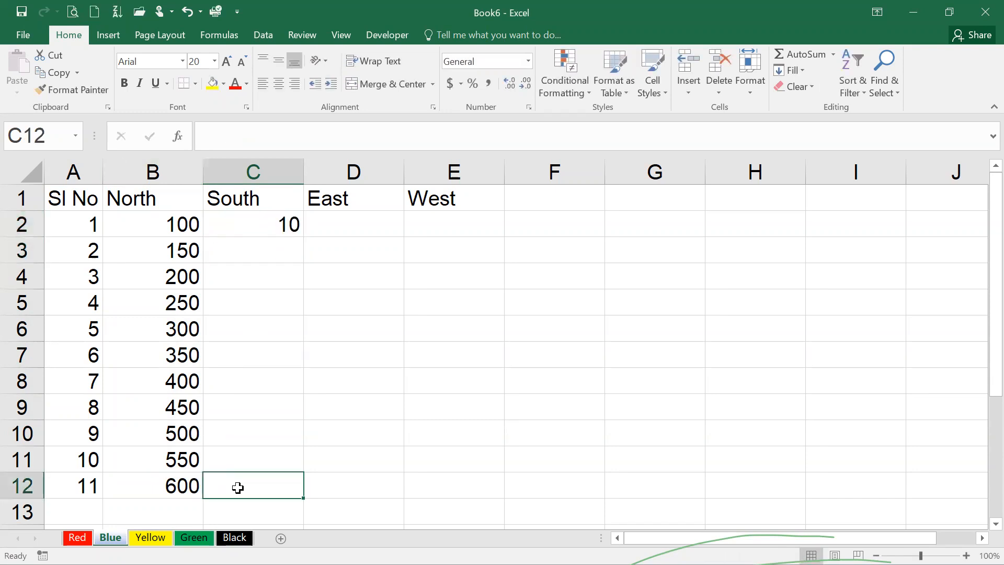
drag(247, 224, 236, 480)
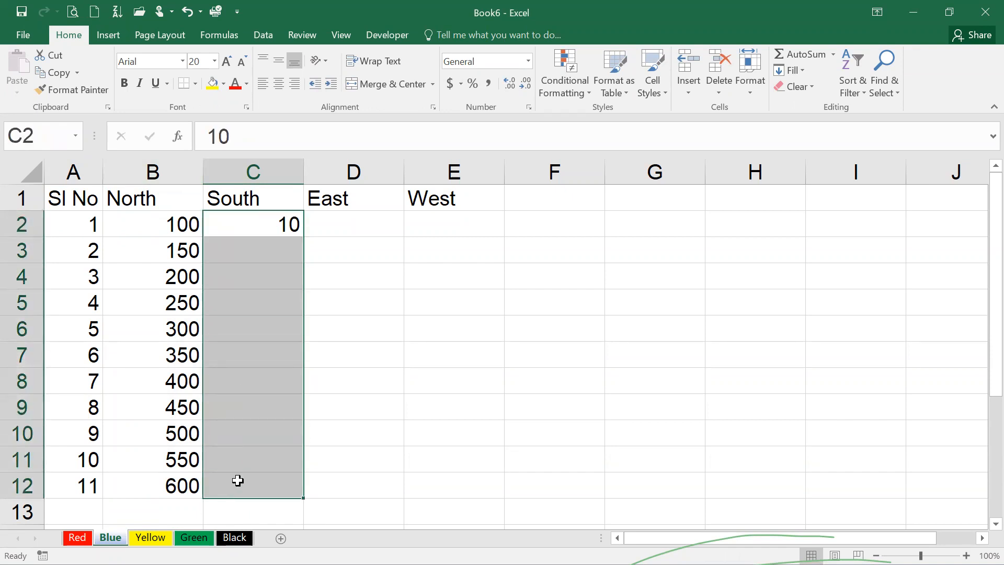
click(801, 69)
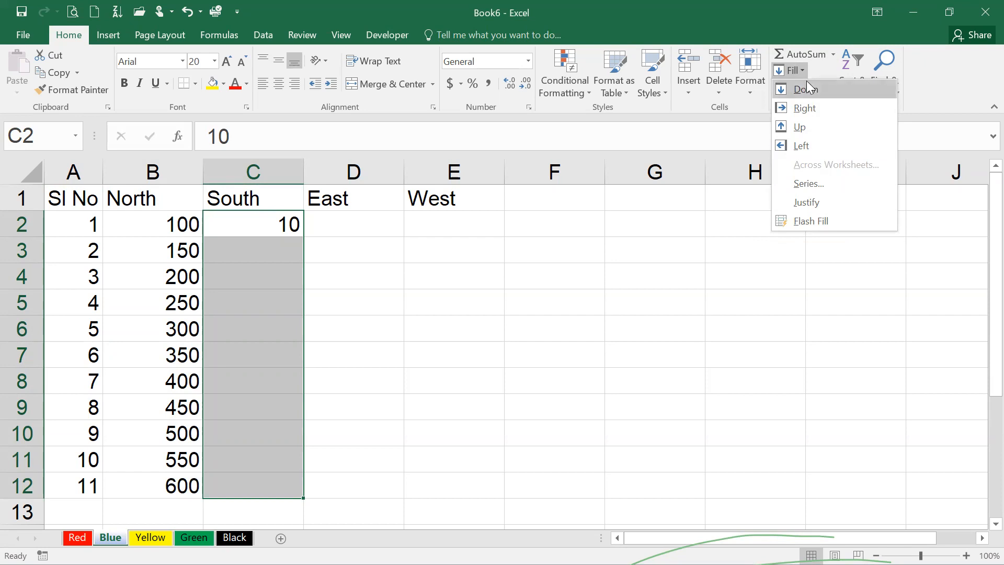
click(815, 183)
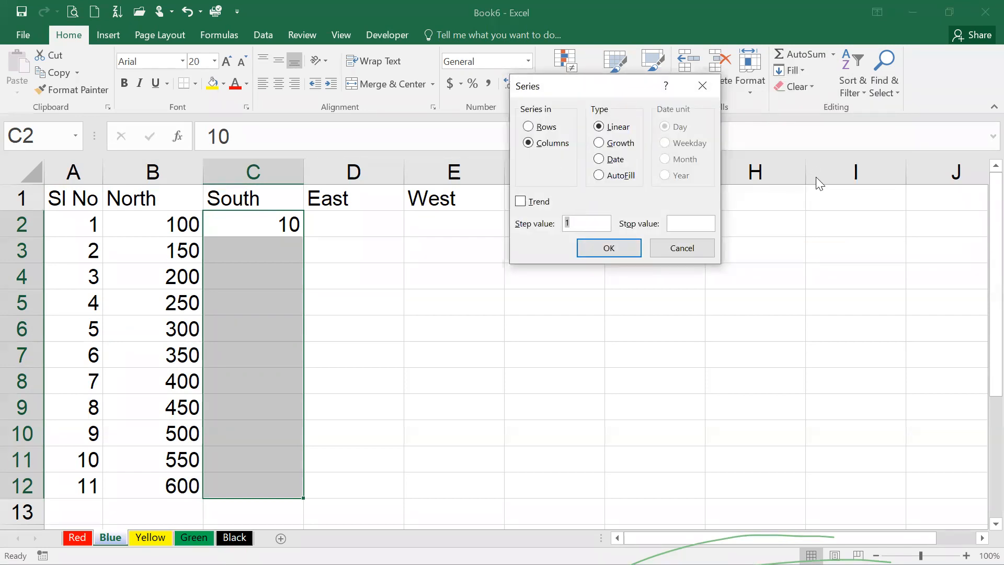
click(596, 222)
drag(596, 222, 560, 222)
click(612, 246)
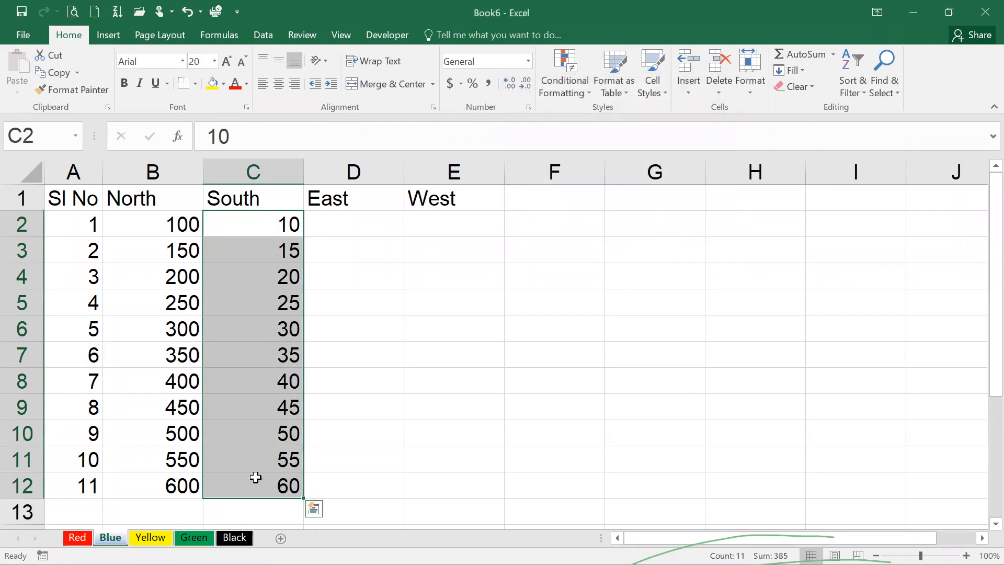
Examine the individual values of the filled South series between C2 and C12.
click(258, 250)
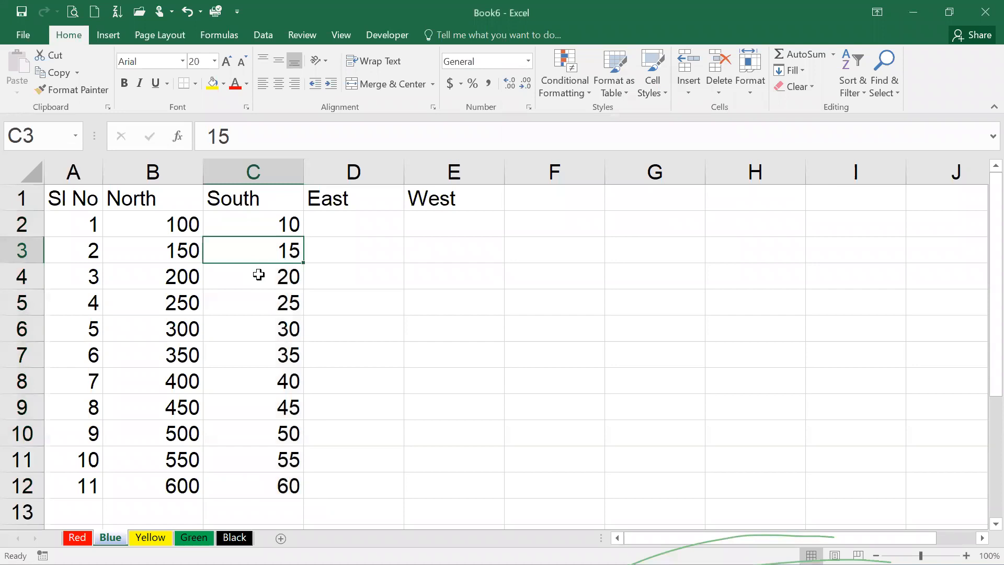
click(259, 278)
click(260, 307)
click(261, 339)
click(264, 397)
click(256, 434)
click(253, 461)
click(256, 480)
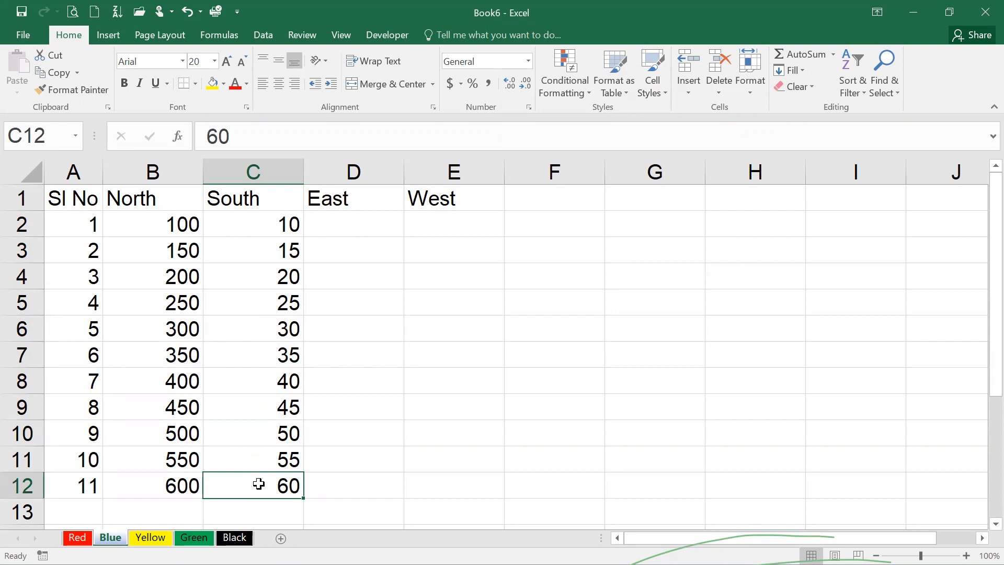
drag(249, 221, 242, 479)
click(261, 226)
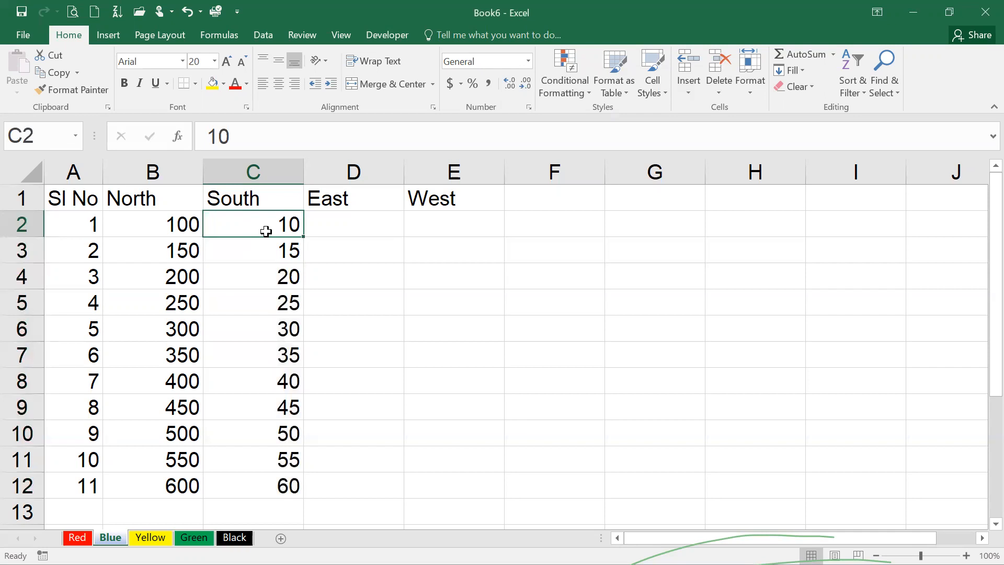
Fill C2:D12 leftward to copy the blank East cells over the South values.
click(355, 224)
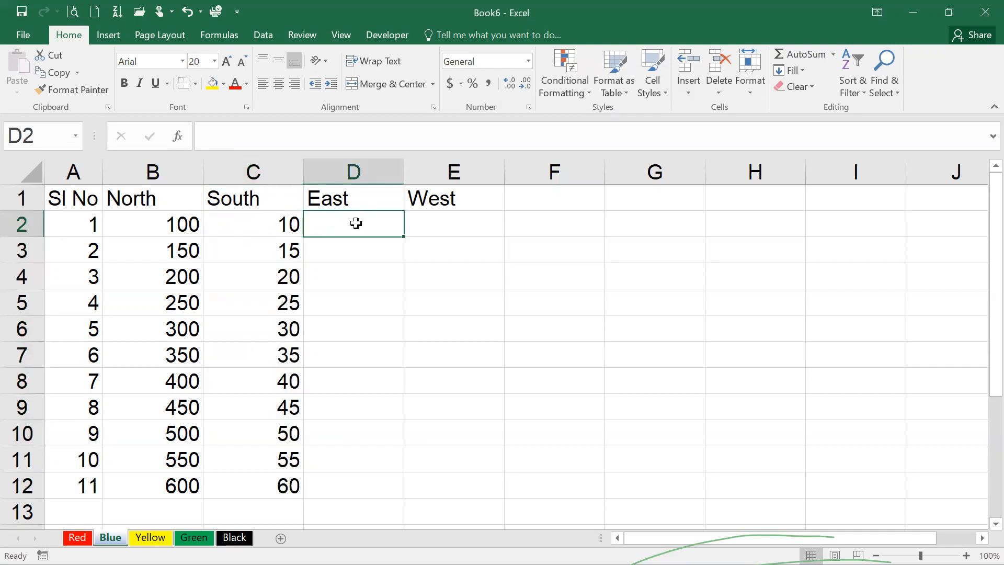
drag(258, 224, 244, 461)
click(372, 221)
drag(366, 224, 274, 480)
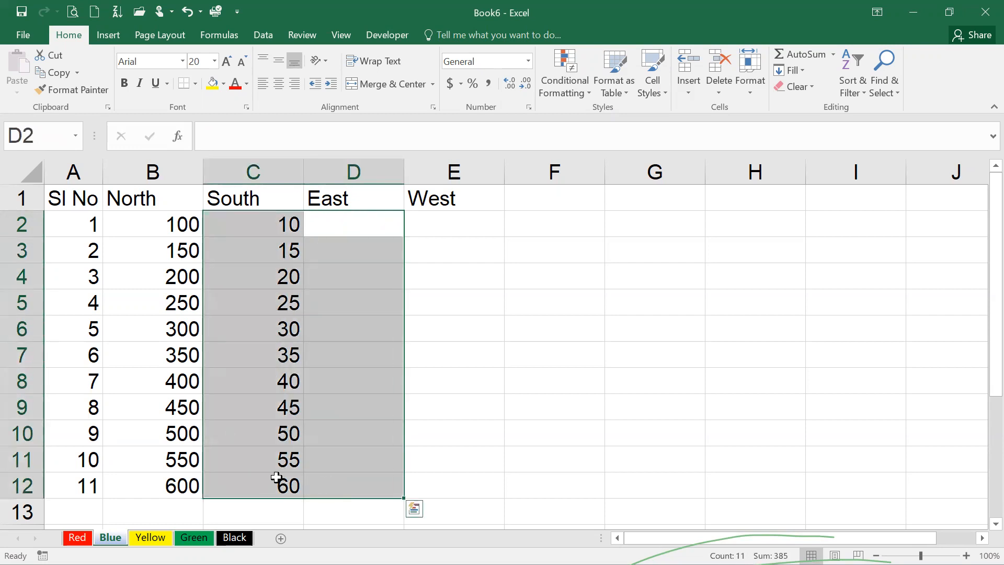
click(803, 71)
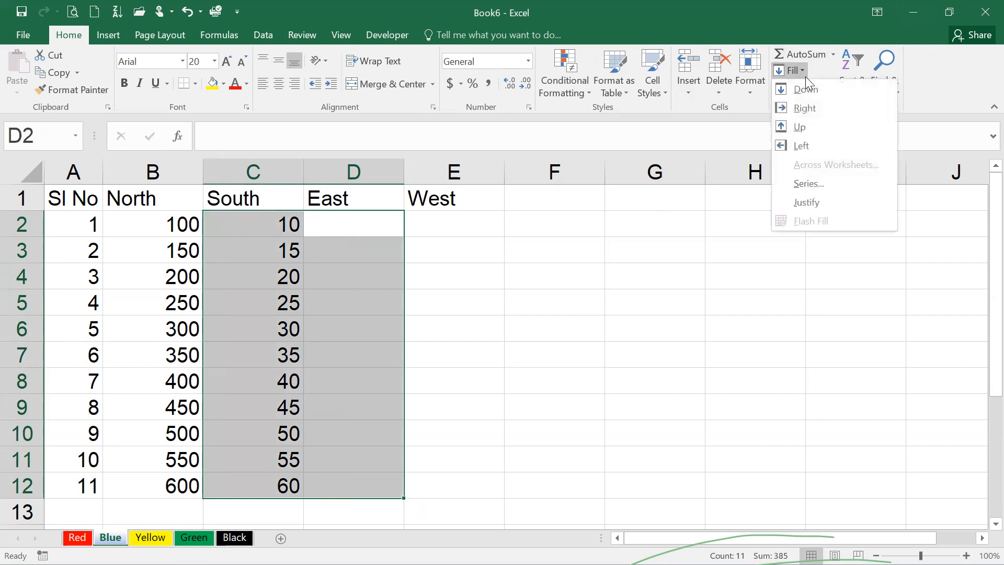
click(812, 140)
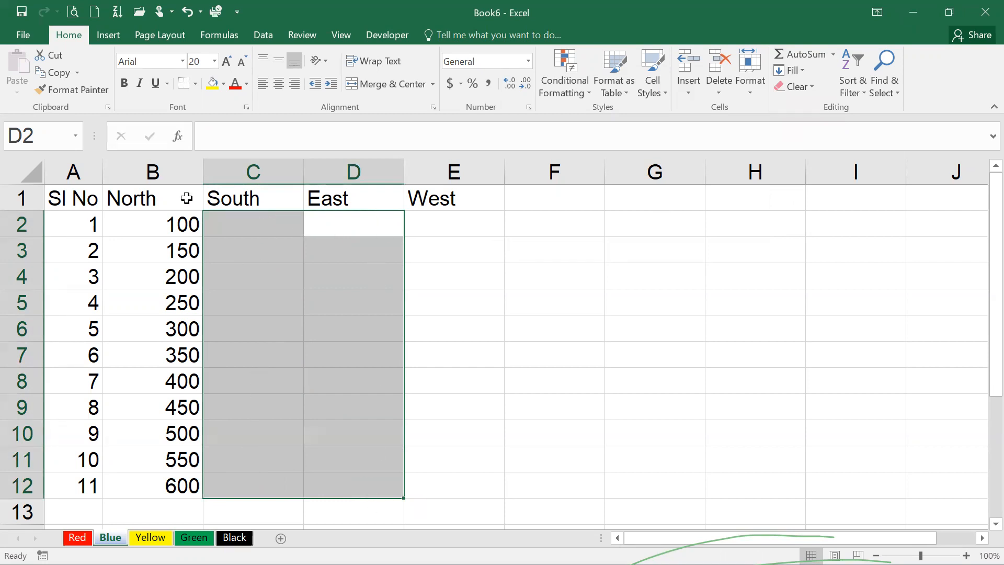
Fill the North values from B2:B12 rightward into C2:C12 and undo that fill.
drag(159, 225, 230, 489)
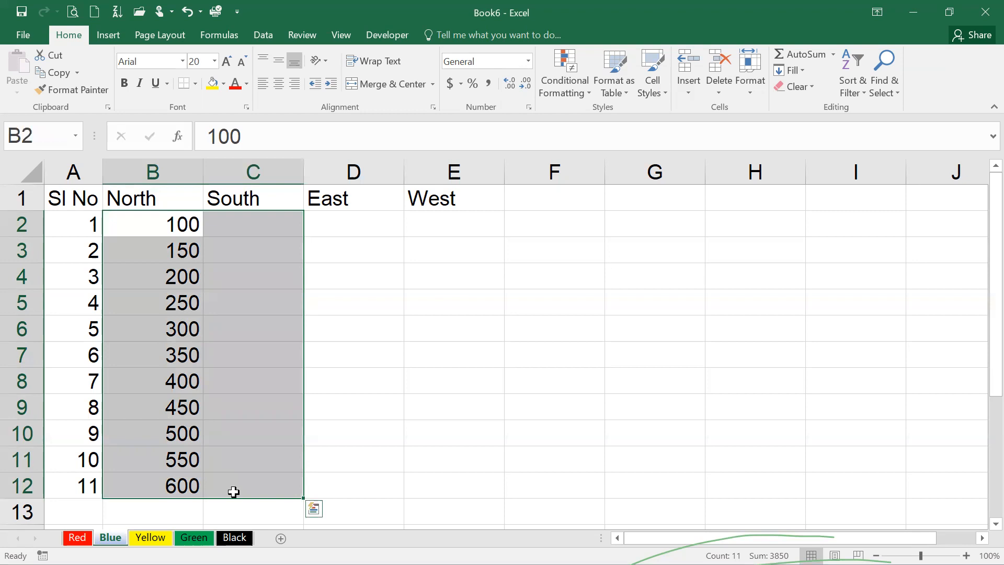
click(789, 74)
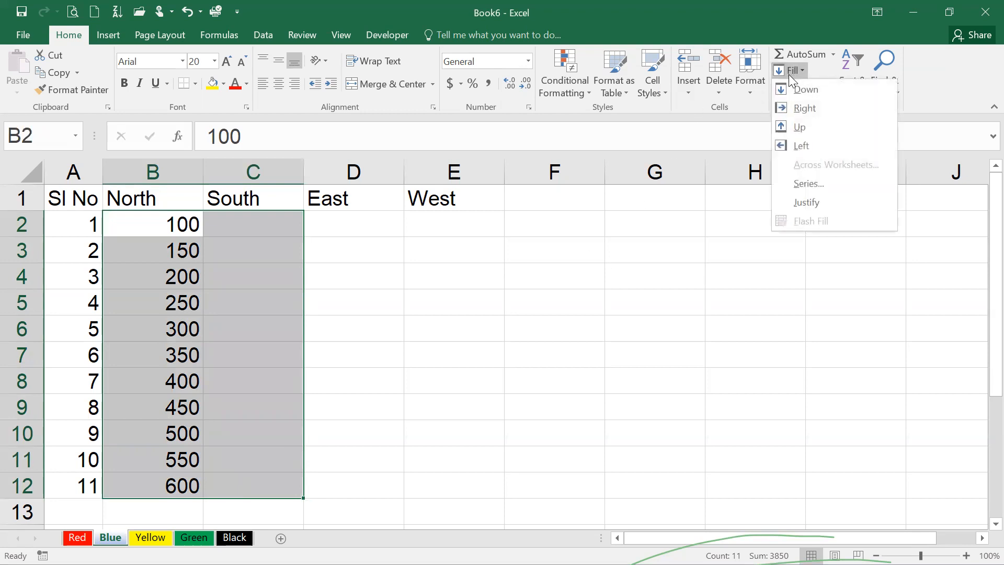
click(800, 109)
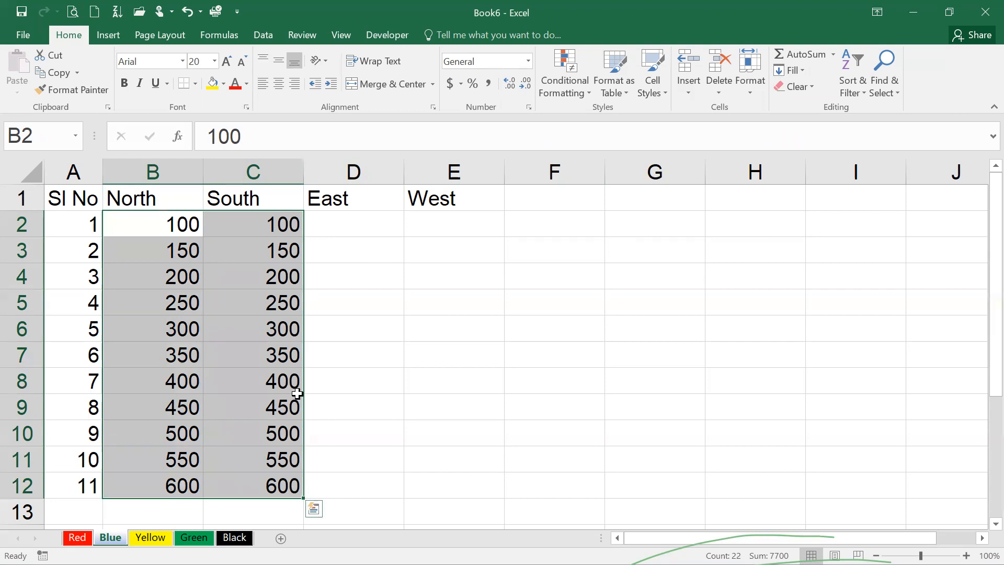
key(ctrl+z)
Re-enter the starting value 10 in C2 under South.
click(257, 219)
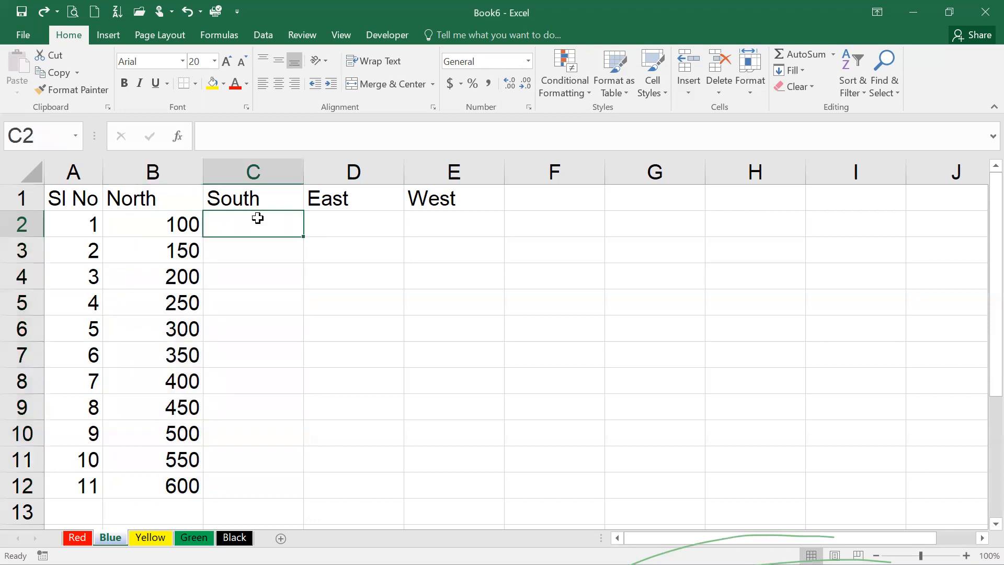
text(1)
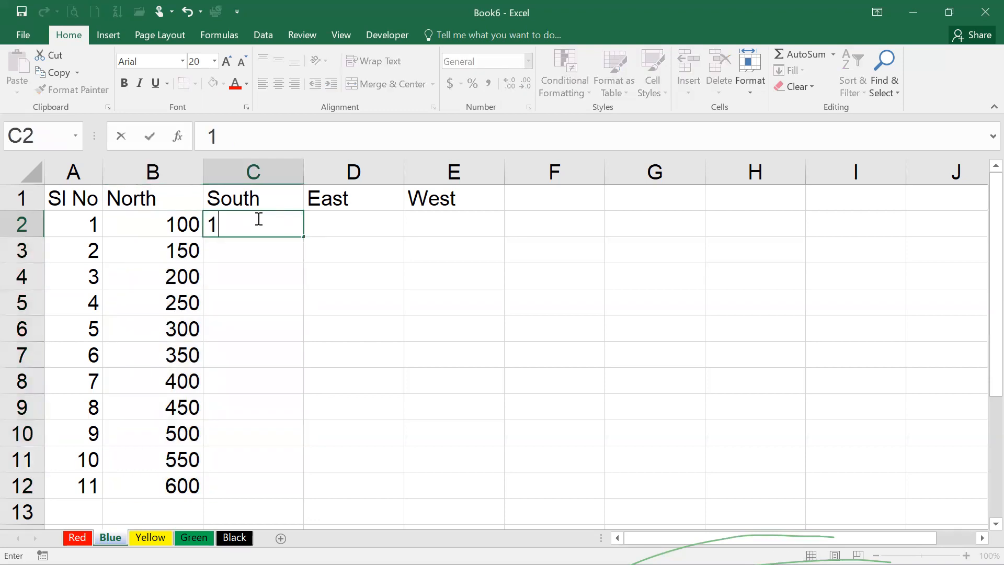
text(0)
key(Return)
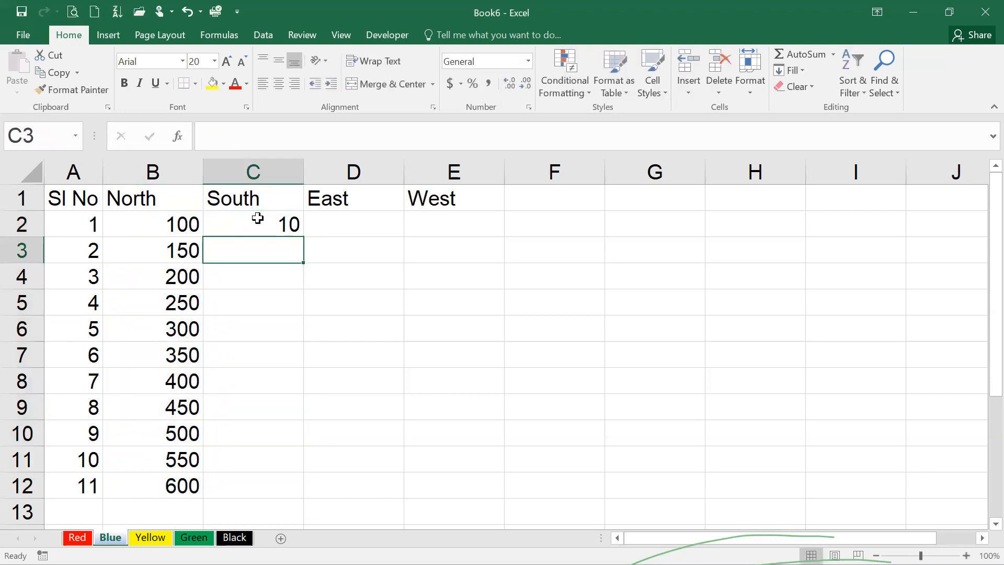
Fill C2:C12 with a linear column series using a step value of 5.
drag(254, 222, 247, 472)
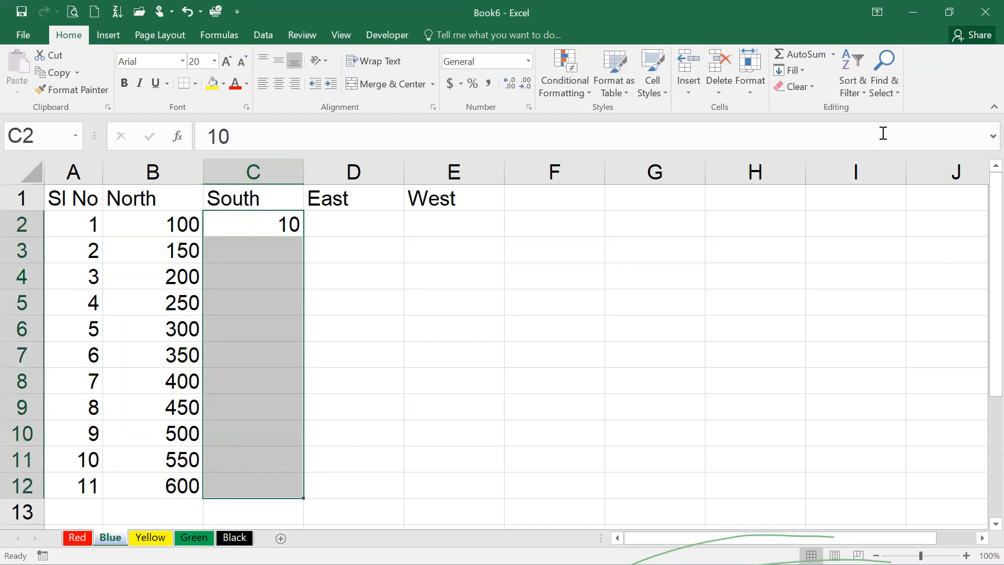
click(800, 68)
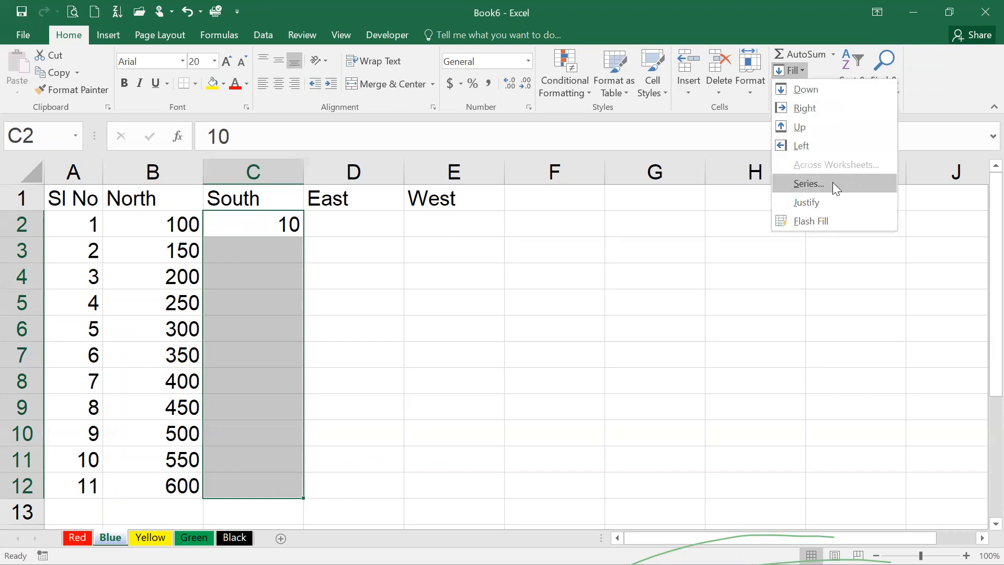
click(853, 182)
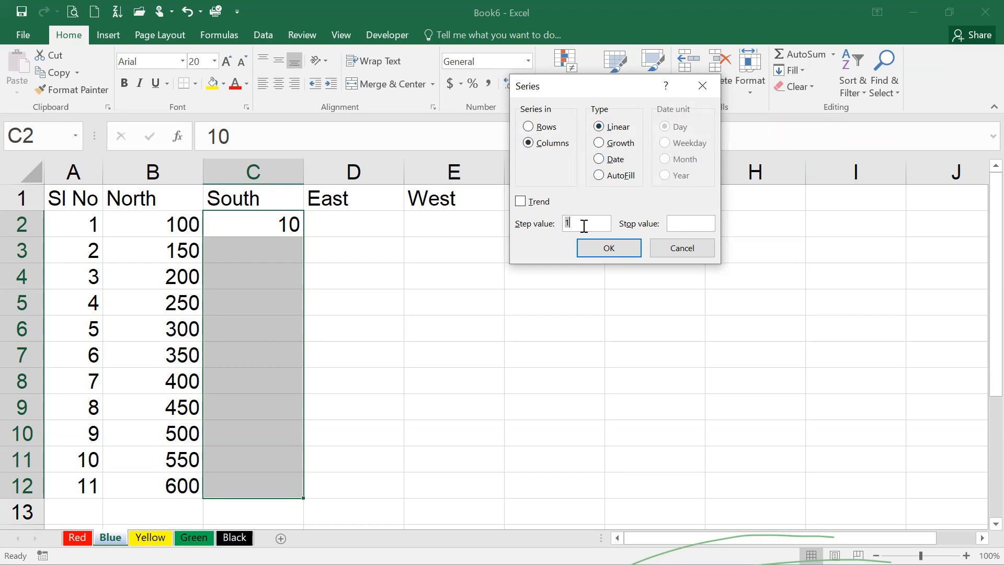
text(5)
click(596, 248)
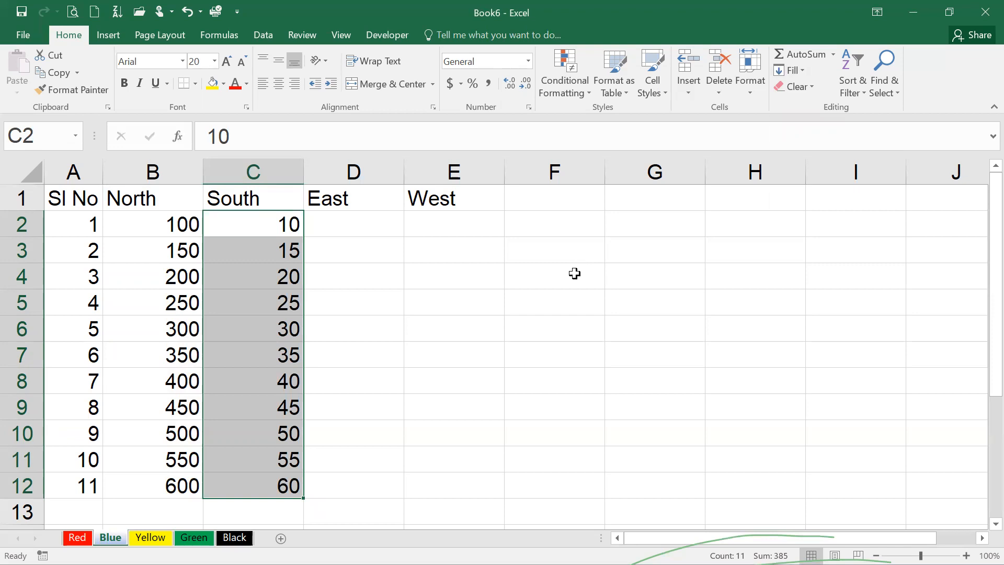
click(287, 488)
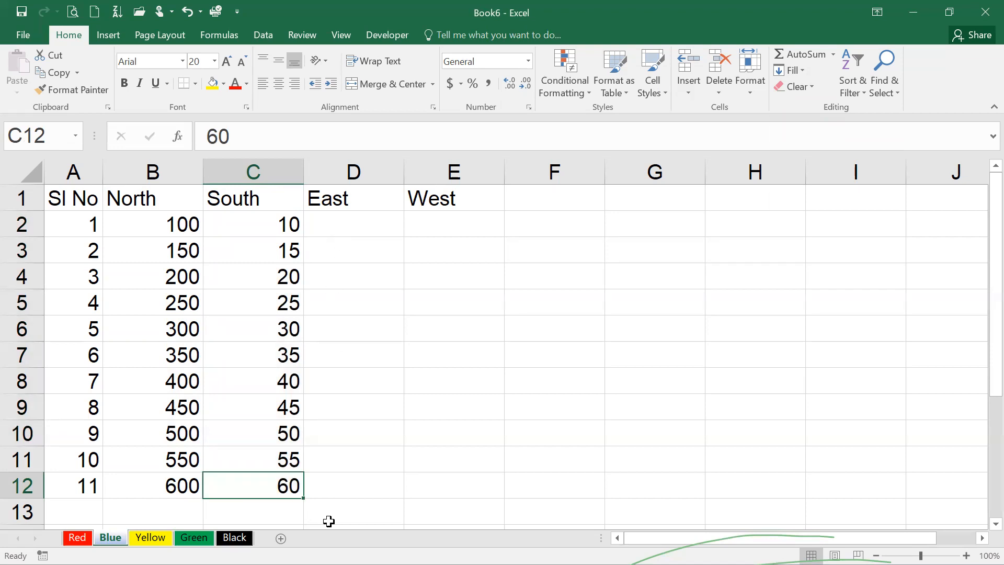
Enter the starting value 10 in D2 under East.
click(347, 219)
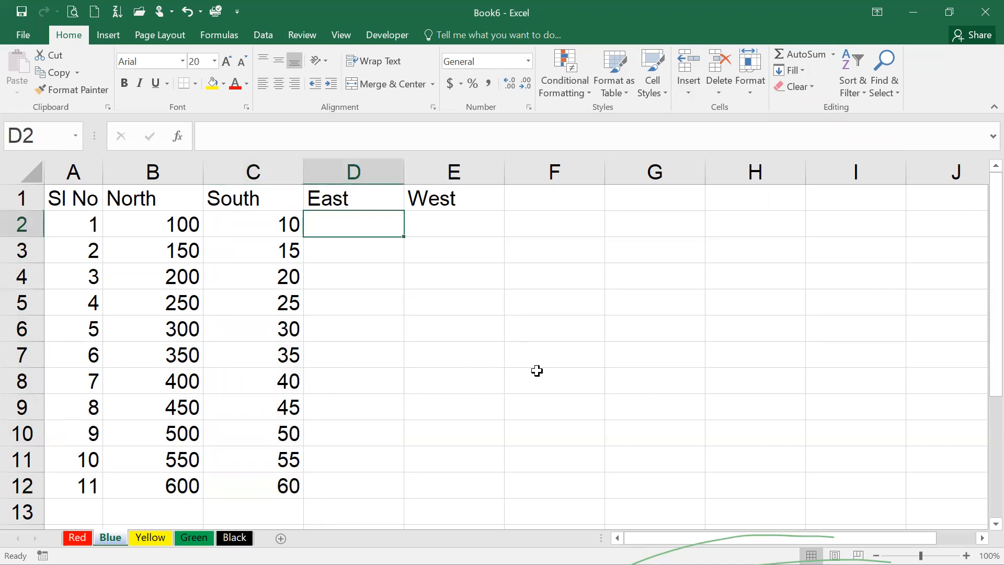
text(10)
key(Return)
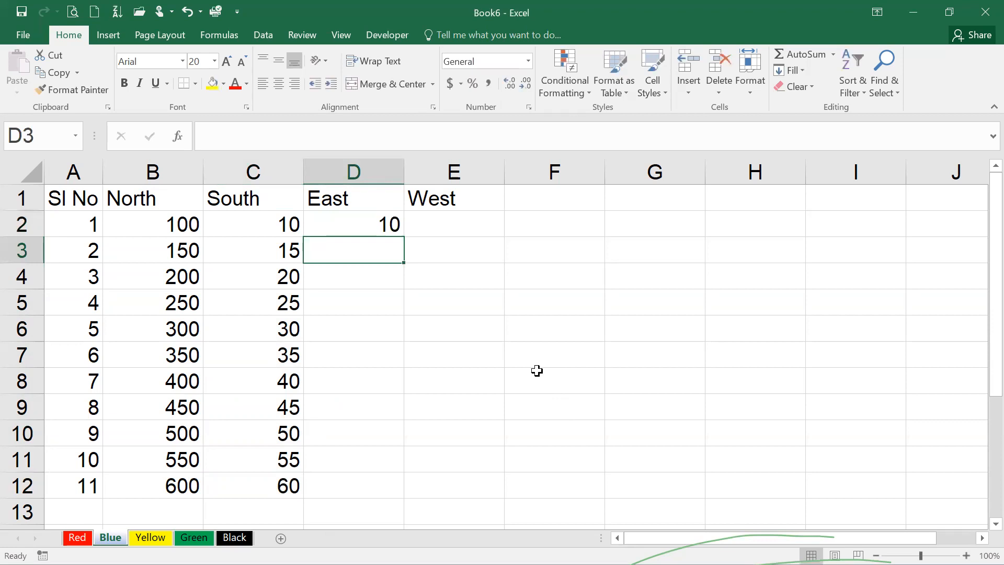
Fill the East column from D2 alone with a linear column series using a step value of 5 and ending at 60.
click(364, 218)
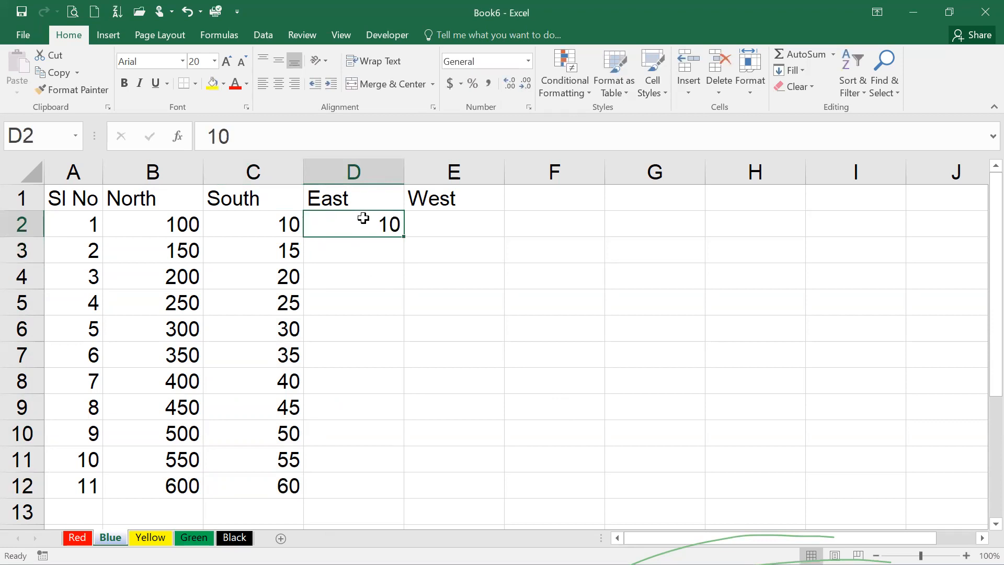
click(803, 69)
click(829, 174)
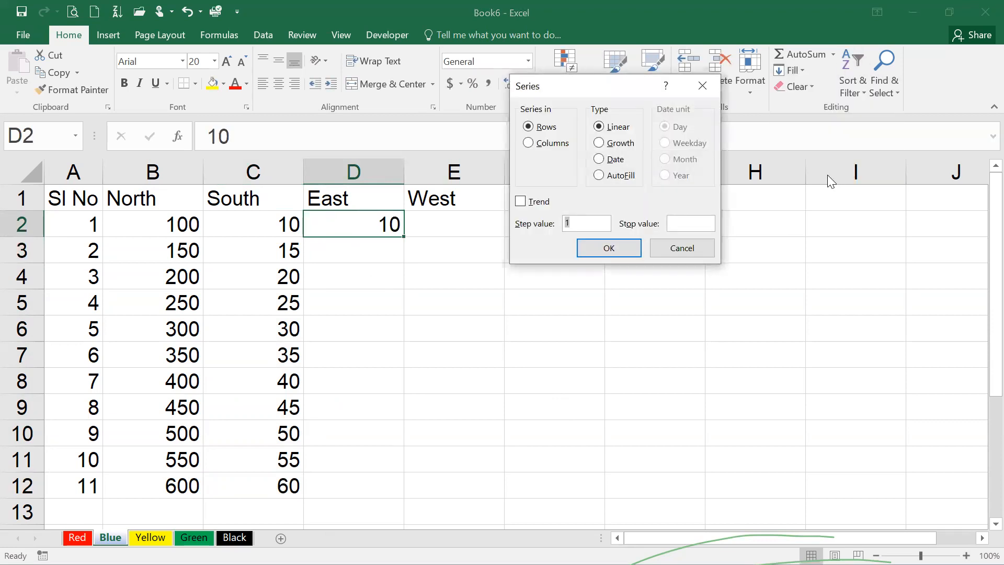
drag(583, 87, 632, 110)
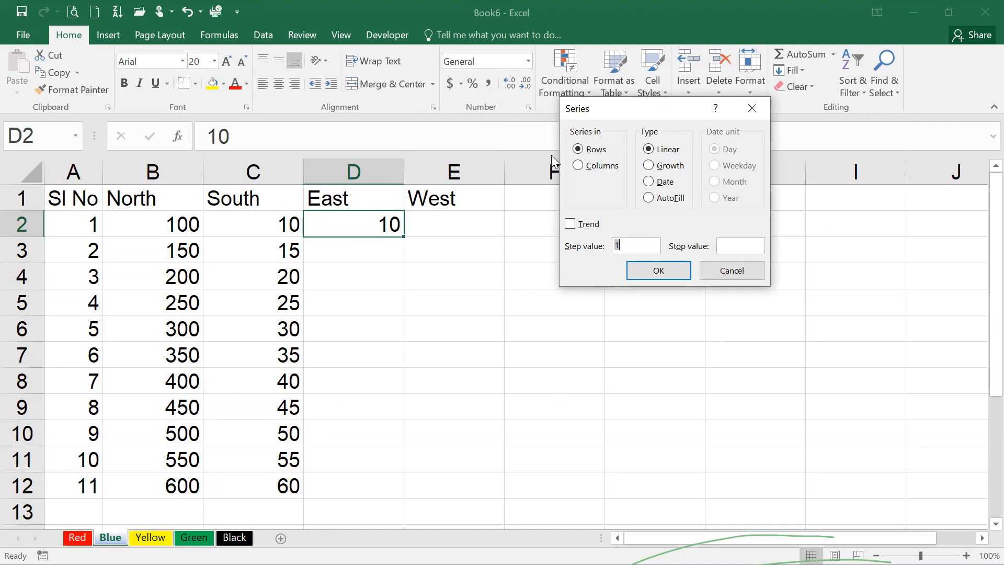
click(579, 166)
drag(621, 246, 600, 252)
text(5)
click(648, 274)
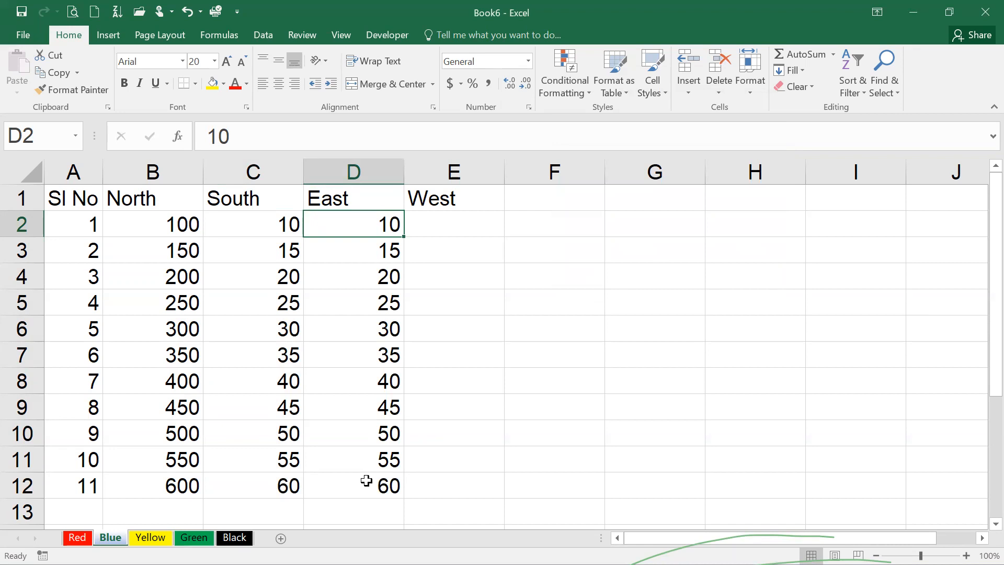
Enter the starting value 1 in E2 under West.
click(467, 223)
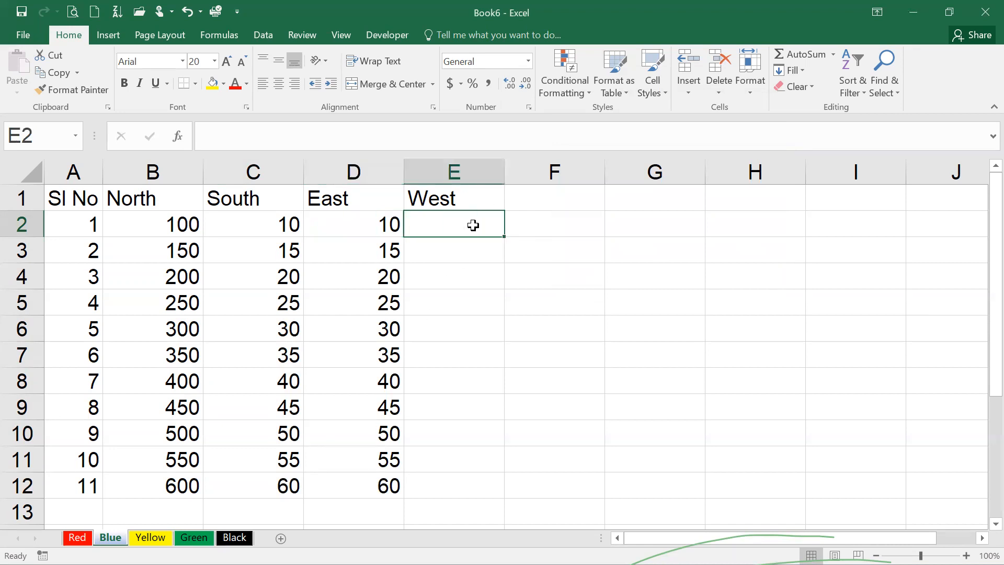
text(1)
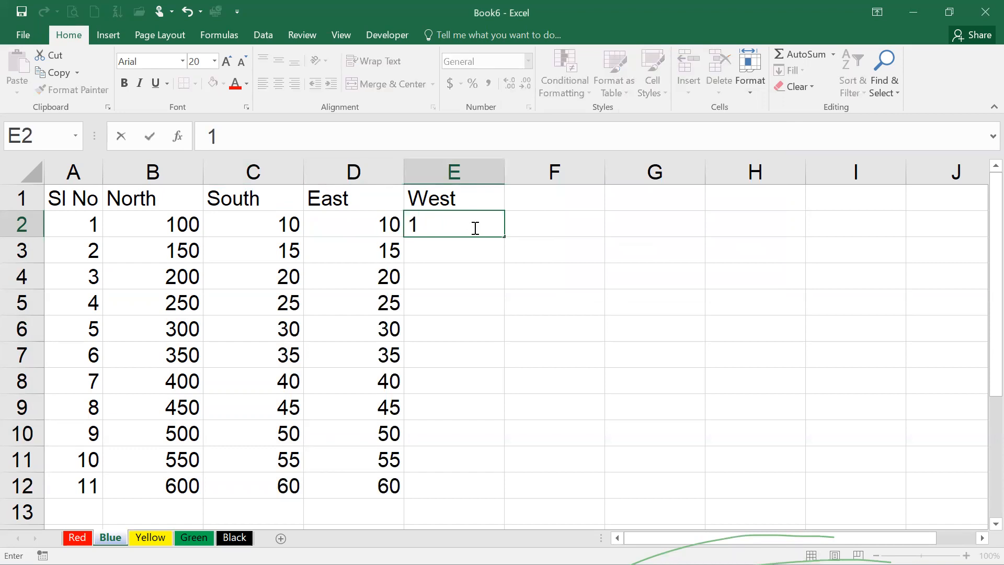
key(Return)
Autofill the Sl No series in column A down to row 887 and undo that fill.
click(450, 222)
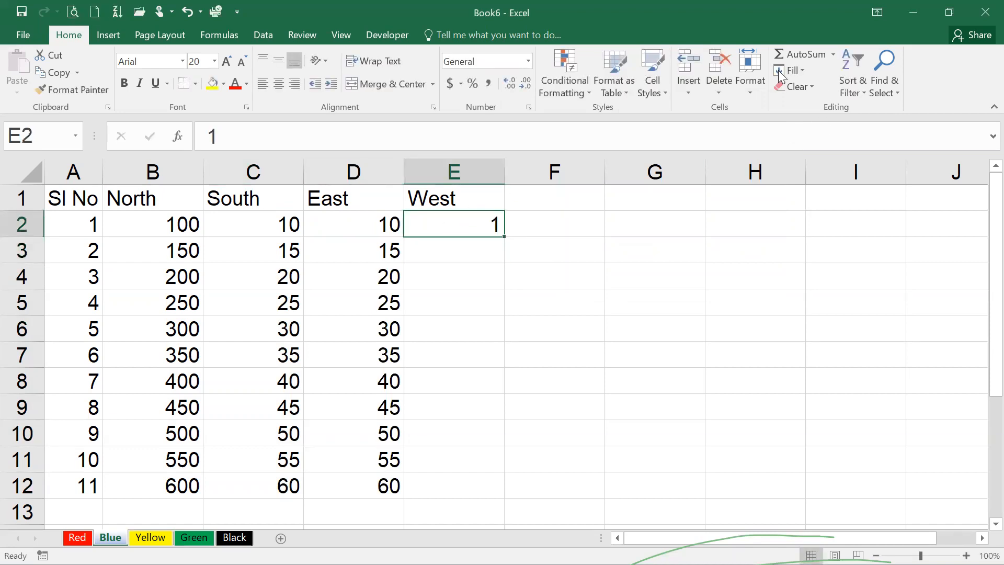
click(794, 74)
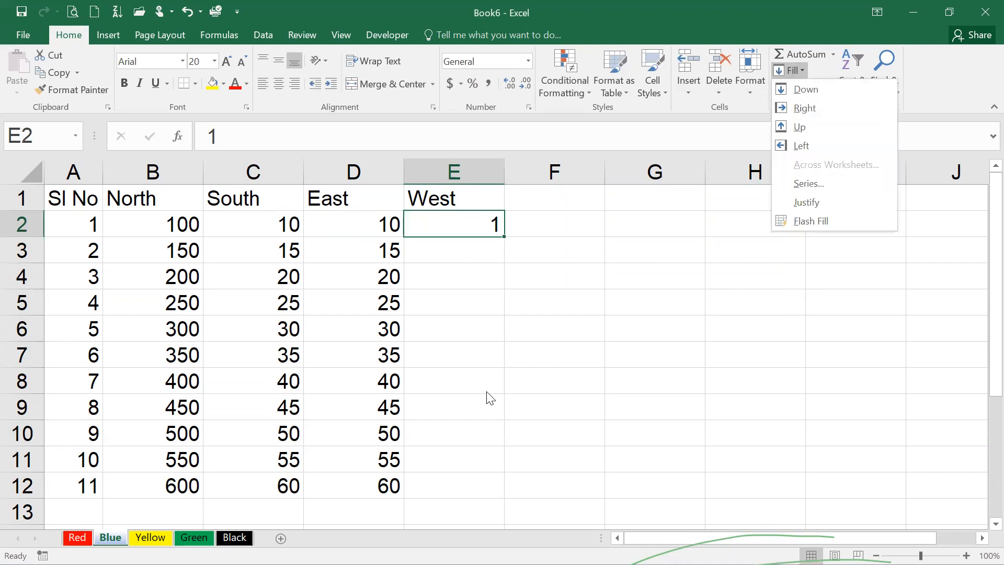
click(423, 224)
drag(61, 221, 103, 454)
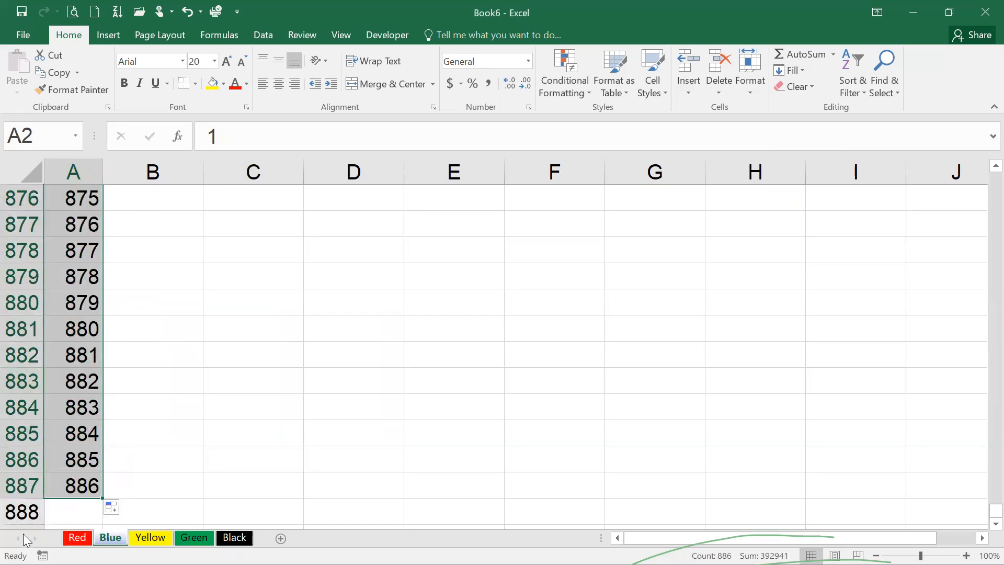
key(ctrl+z)
Fill the West column from E2 with a linear column series using a step value of 1 and ending at 1000, and check its last cell.
click(454, 226)
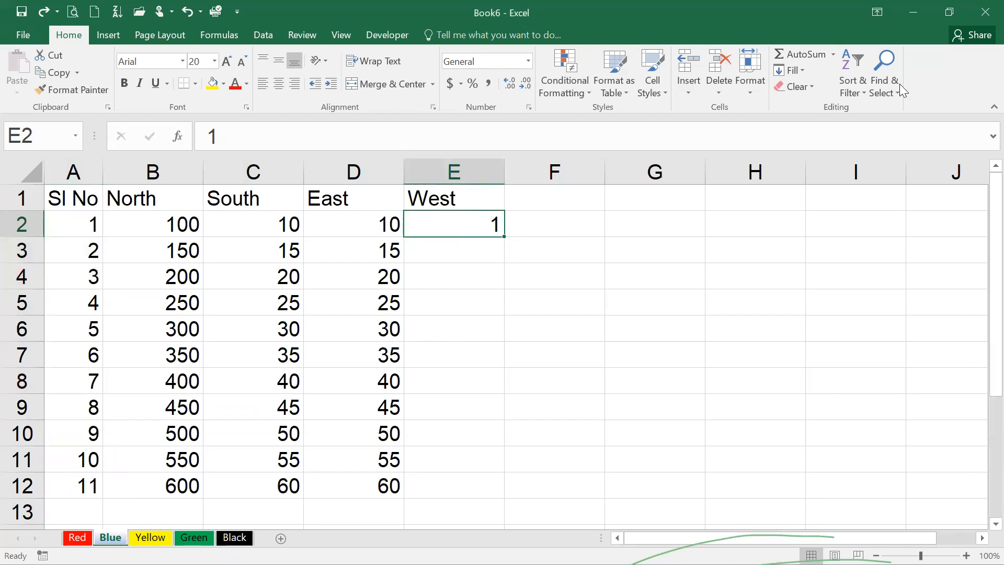
click(800, 69)
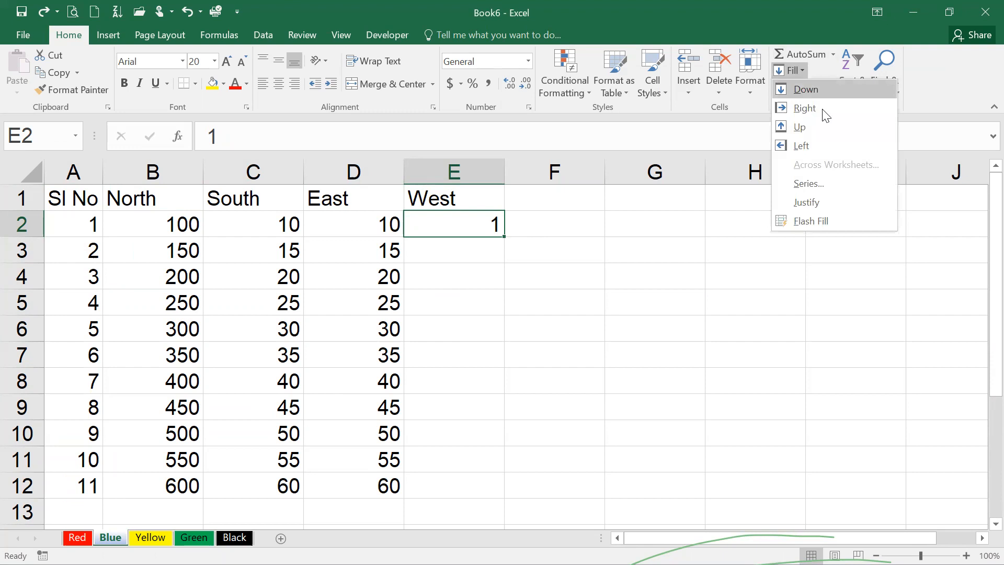
click(825, 181)
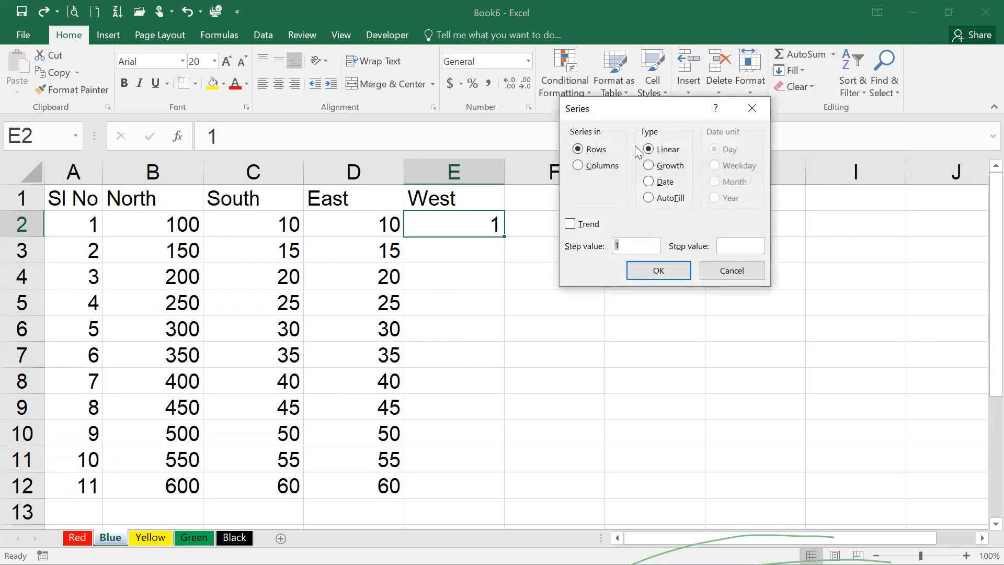
click(610, 164)
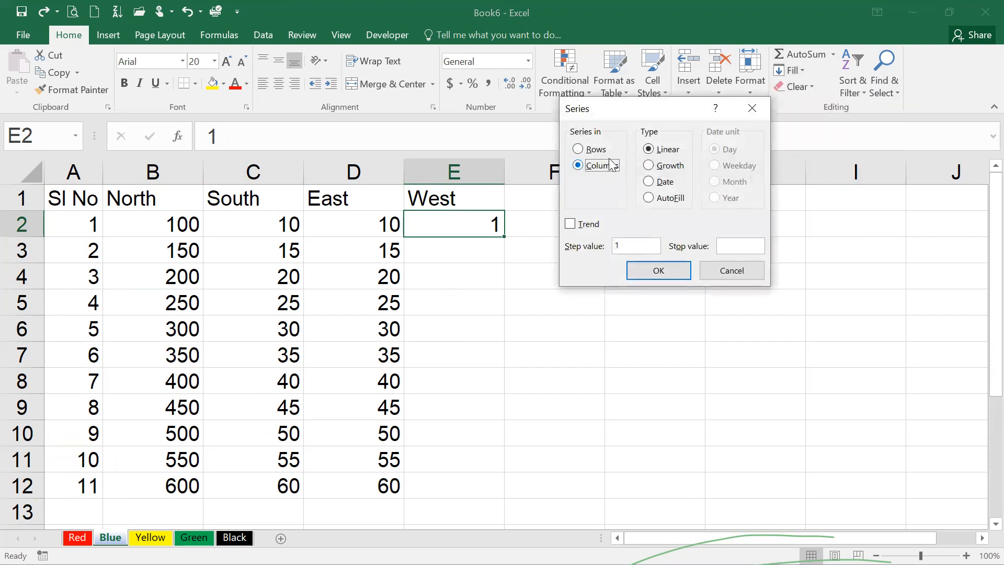
click(628, 243)
click(736, 251)
click(654, 269)
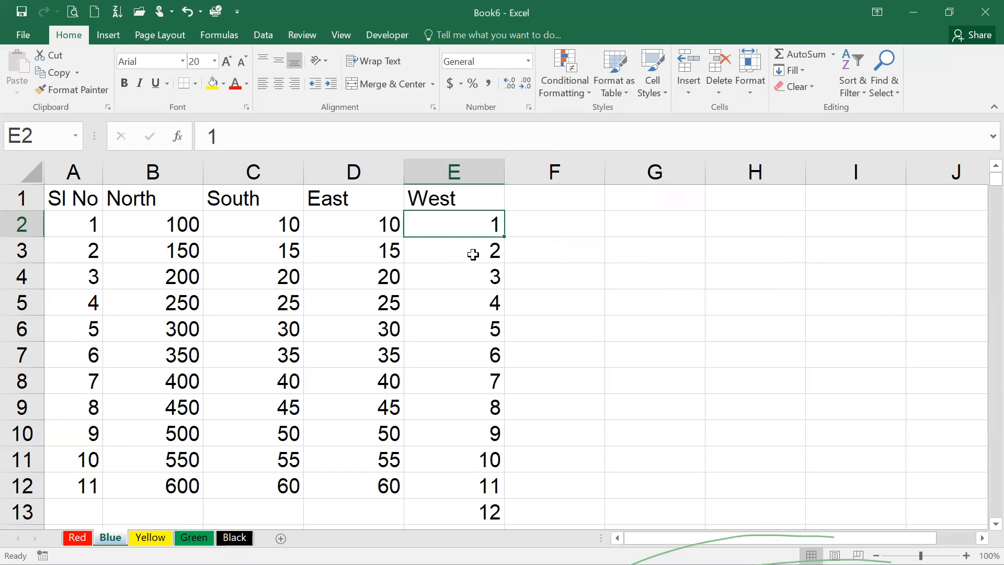
key(ctrl+Down)
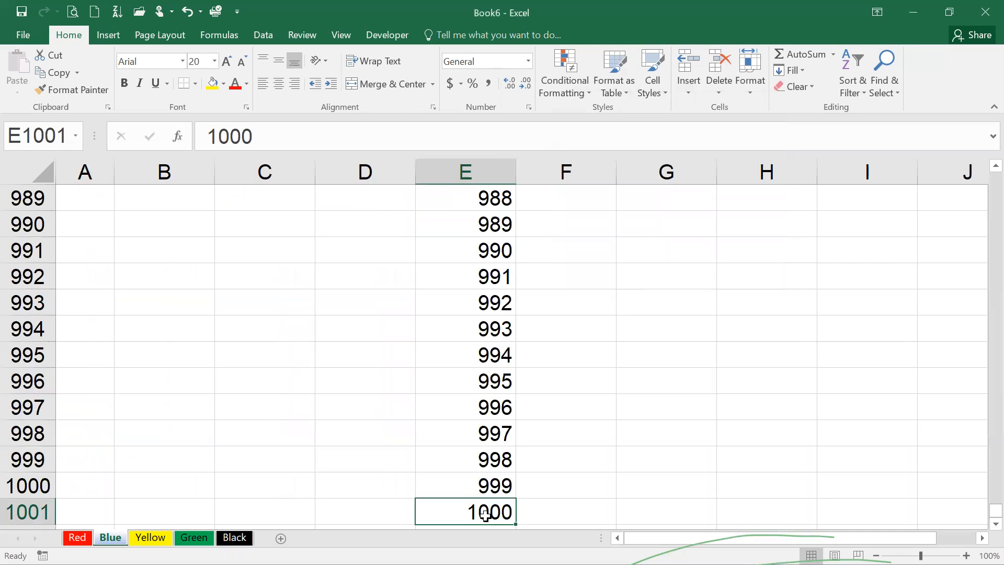
Fill row 2 from E2 with a linear row series using a step value of 1 and ending at 5.
scroll(484, 511, down, 2)
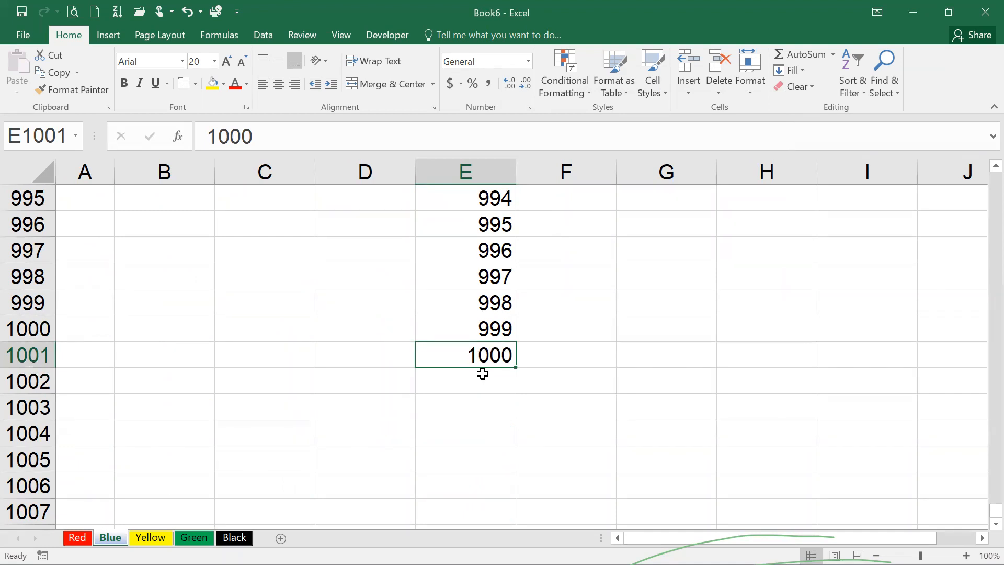
key(ctrl+Home)
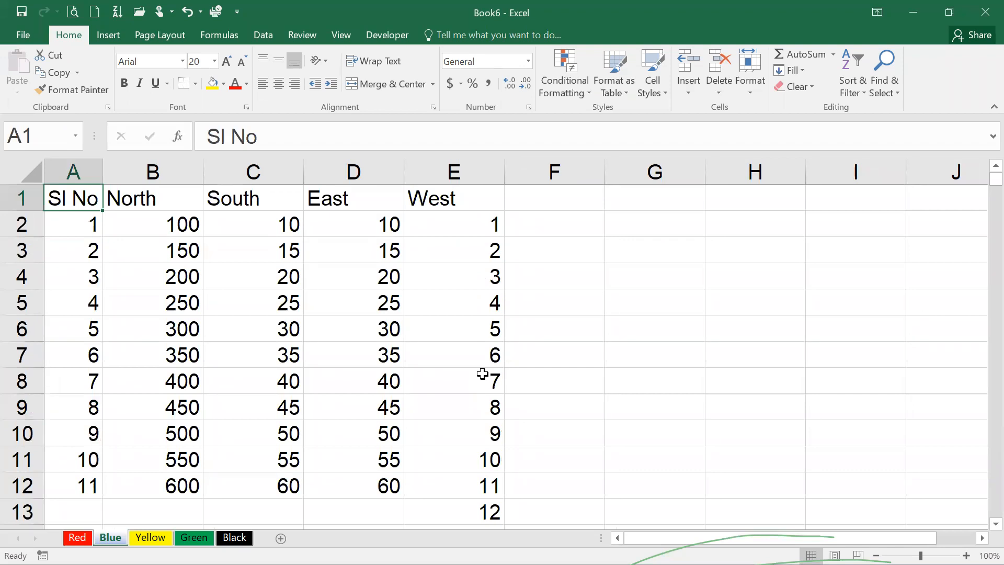
click(464, 233)
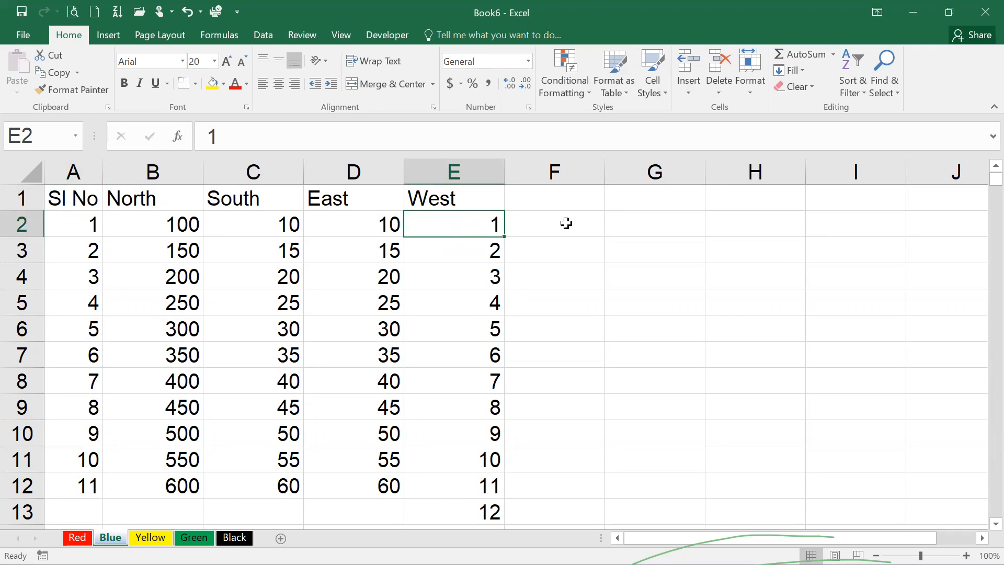
click(803, 70)
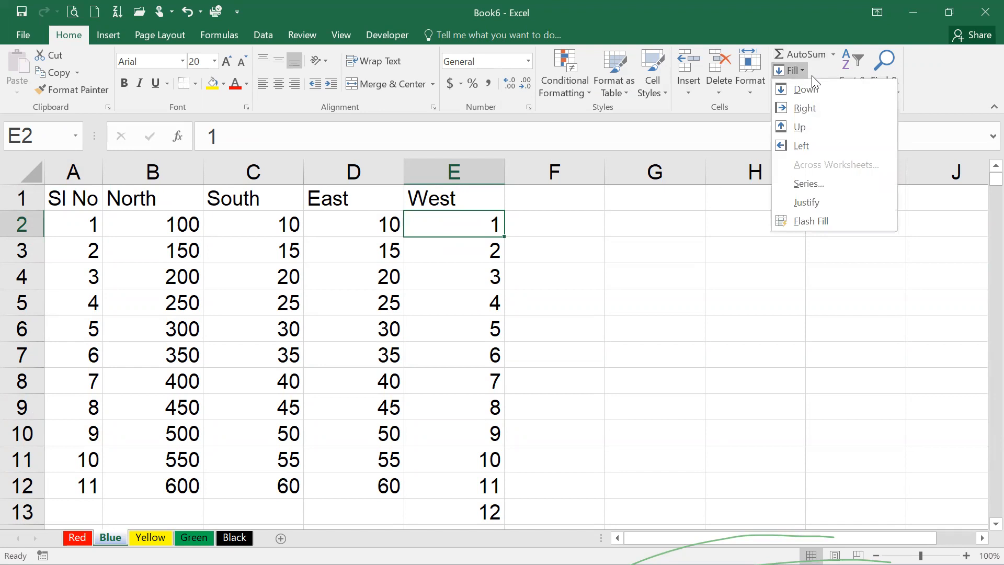
click(840, 184)
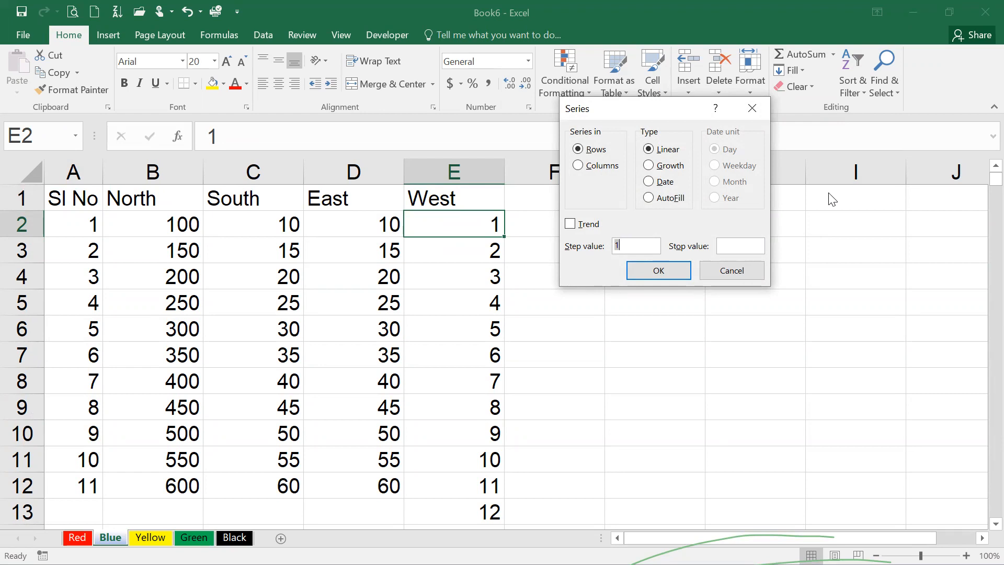
click(750, 249)
text(5)
click(659, 270)
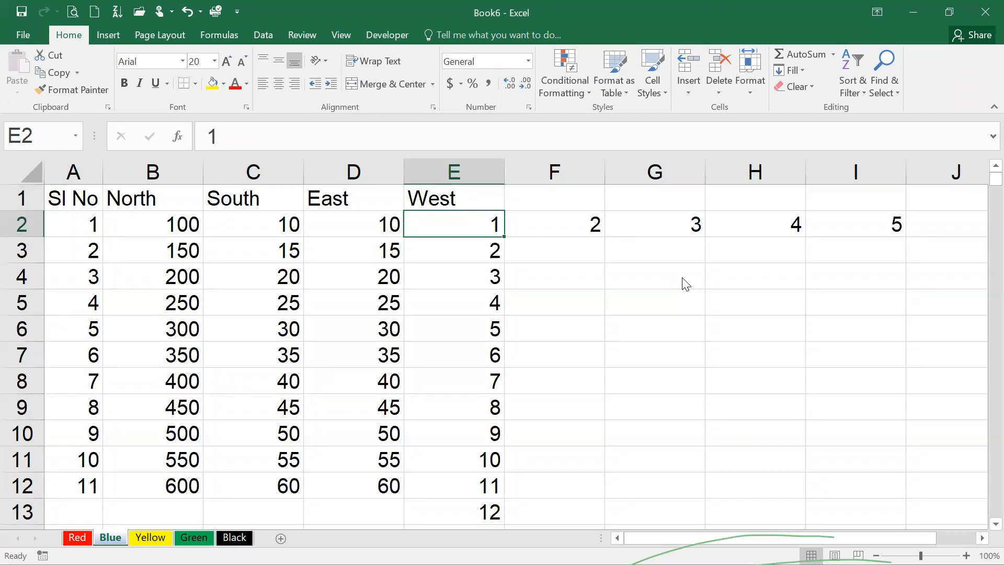
Clear the contents of F1:I2 to remove the row series beside the West column.
click(538, 196)
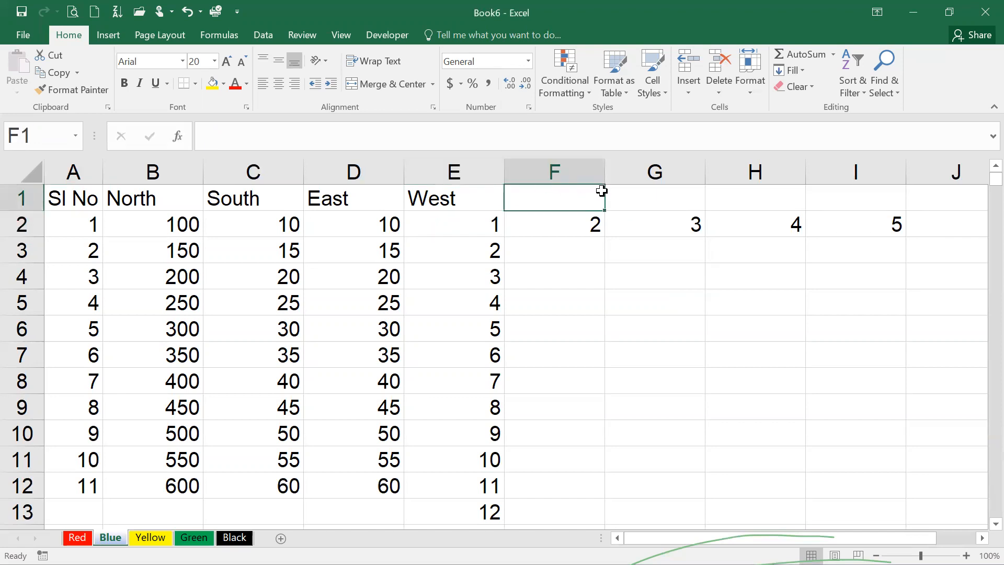
drag(580, 193, 886, 229)
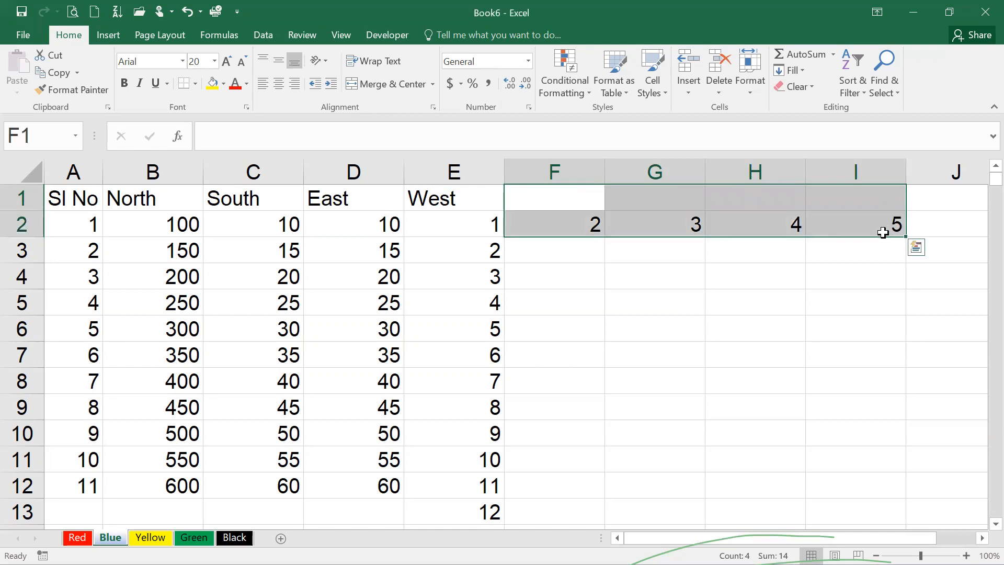
click(810, 72)
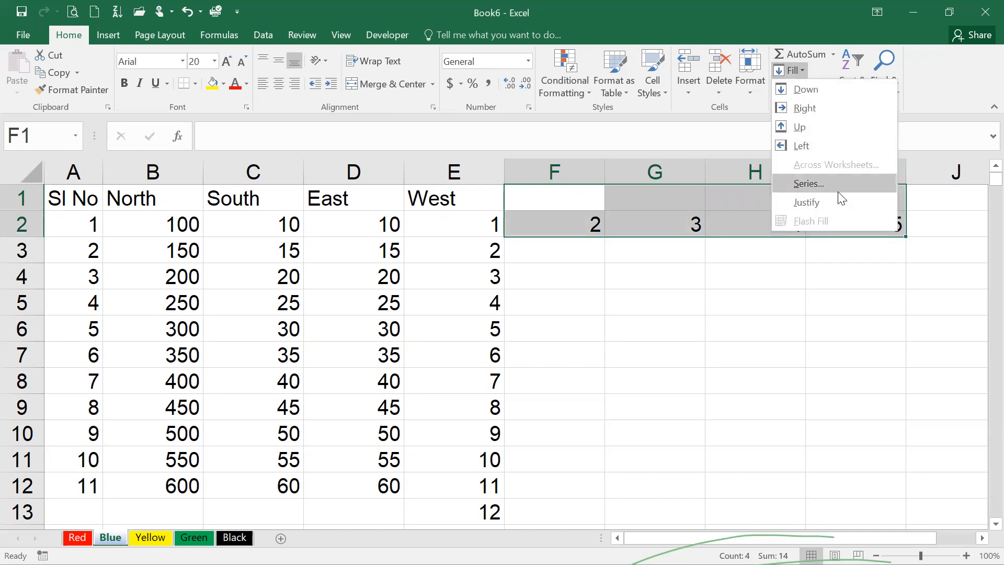
key(Escape)
key(Delete)
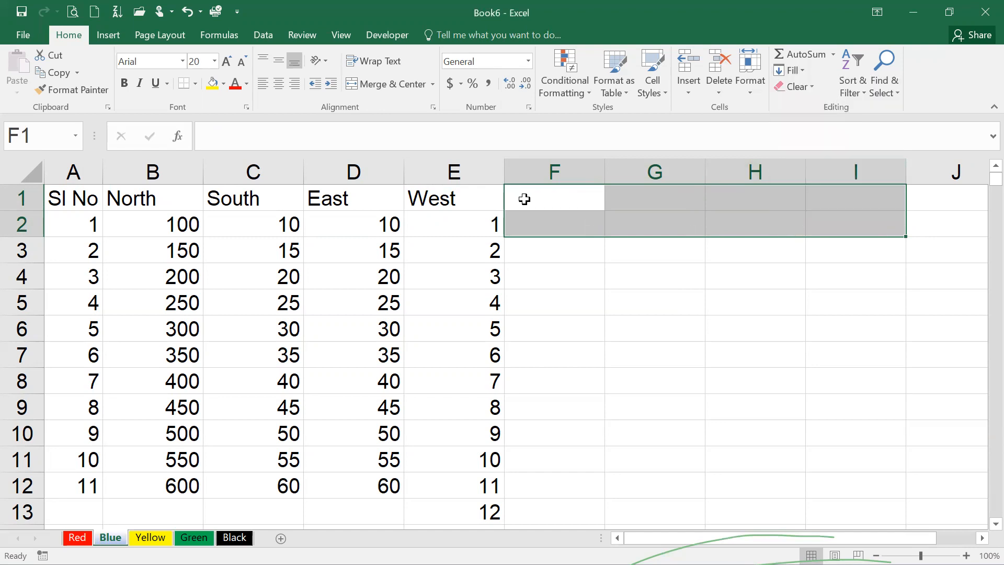
click(964, 293)
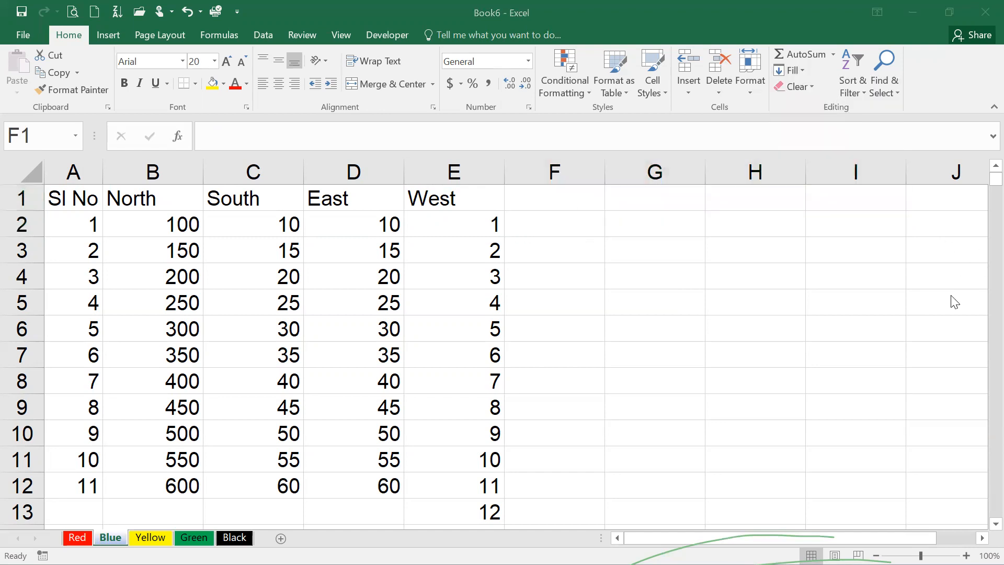
Enter the starting value 2 in F2.
click(584, 219)
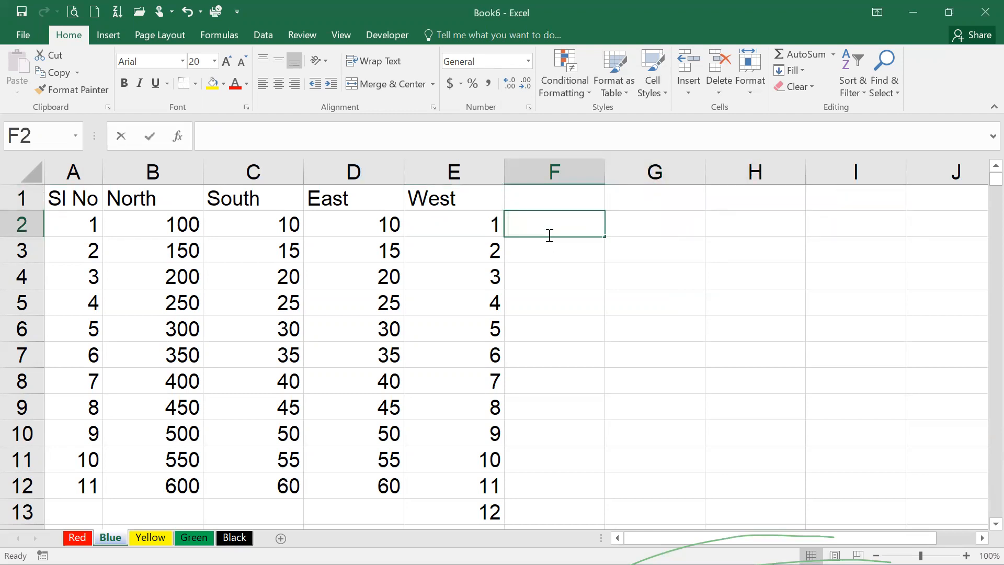
text(2)
key(Return)
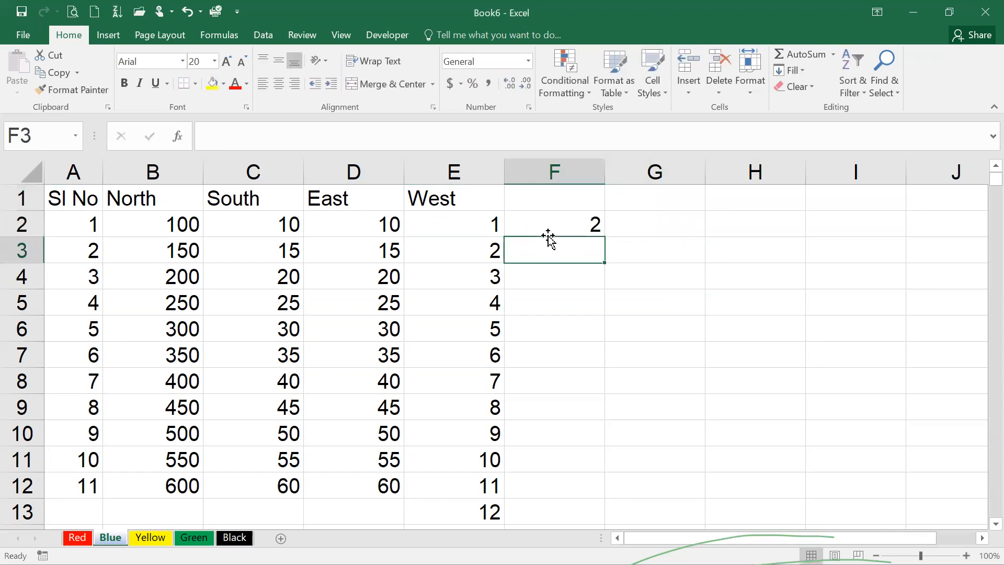
Fill F2:F12 with a growth column series using a step value of 2.
click(551, 217)
mouse_move(551, 218)
mouse_down()
mouse_move(556, 512)
mouse_move(557, 484)
mouse_up()
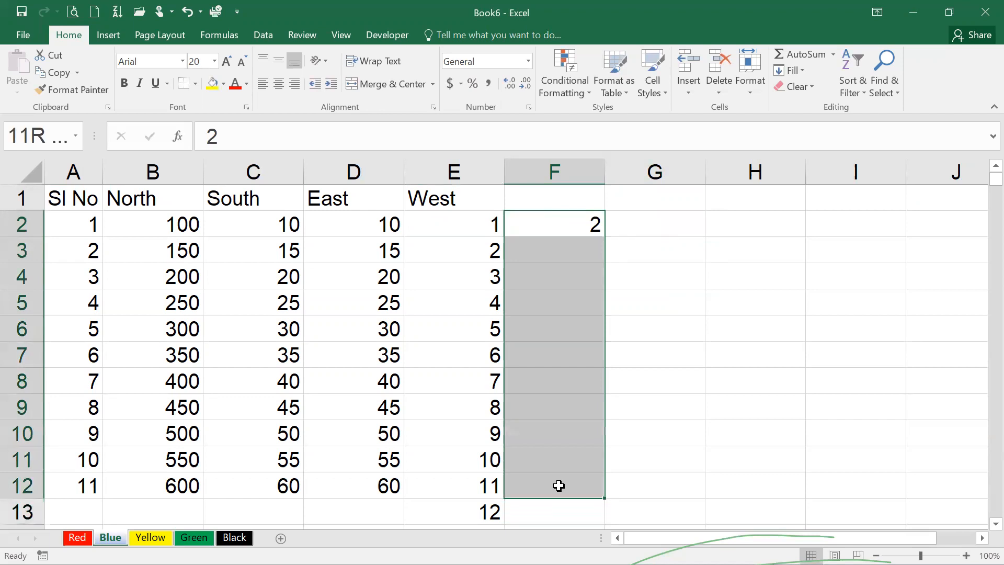
click(802, 70)
click(825, 186)
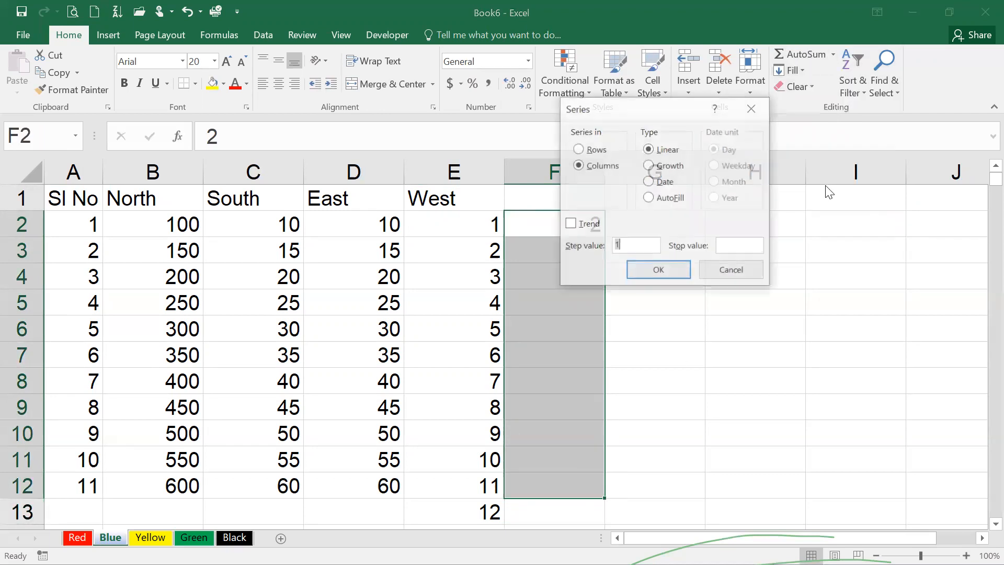
drag(675, 111, 777, 120)
click(764, 174)
double_click(728, 259)
text(2)
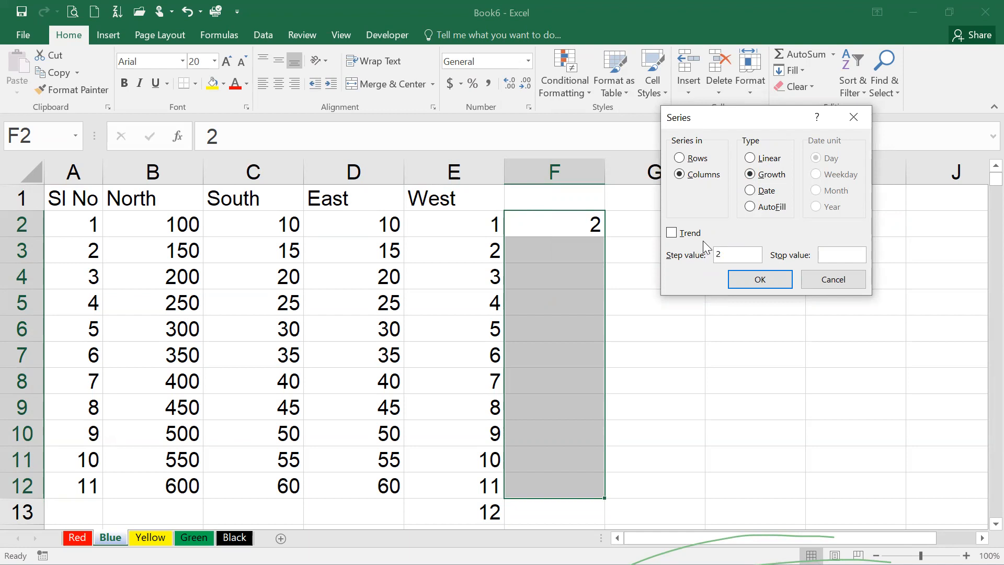
click(759, 281)
Examine the growth series values in column F cell by cell from F2 to F9.
click(587, 257)
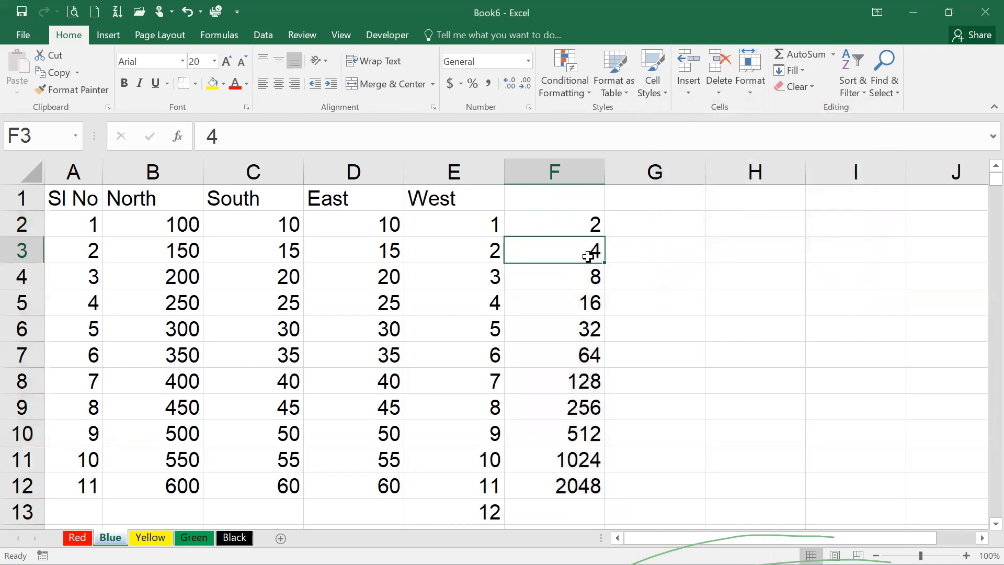
click(583, 277)
click(582, 225)
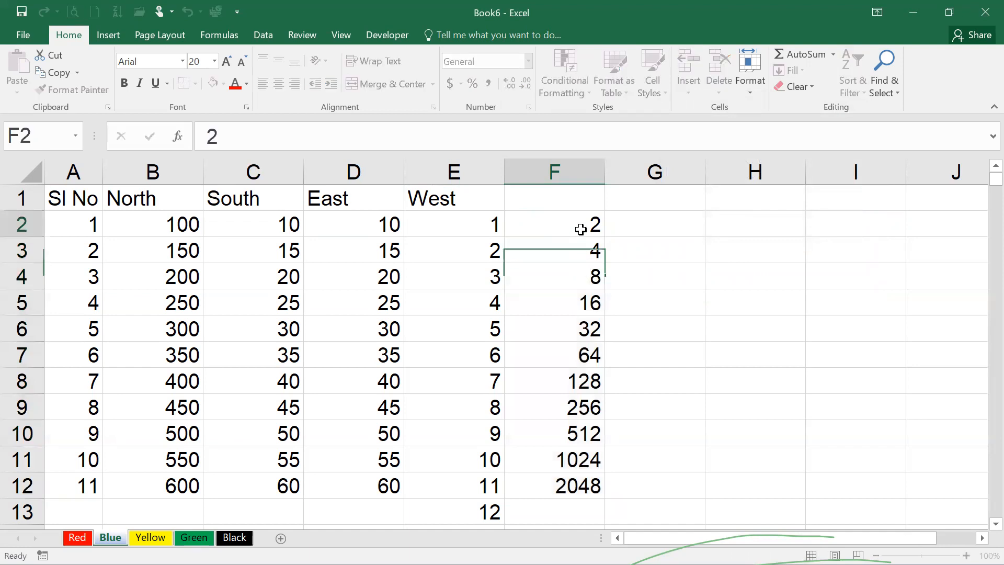
click(583, 248)
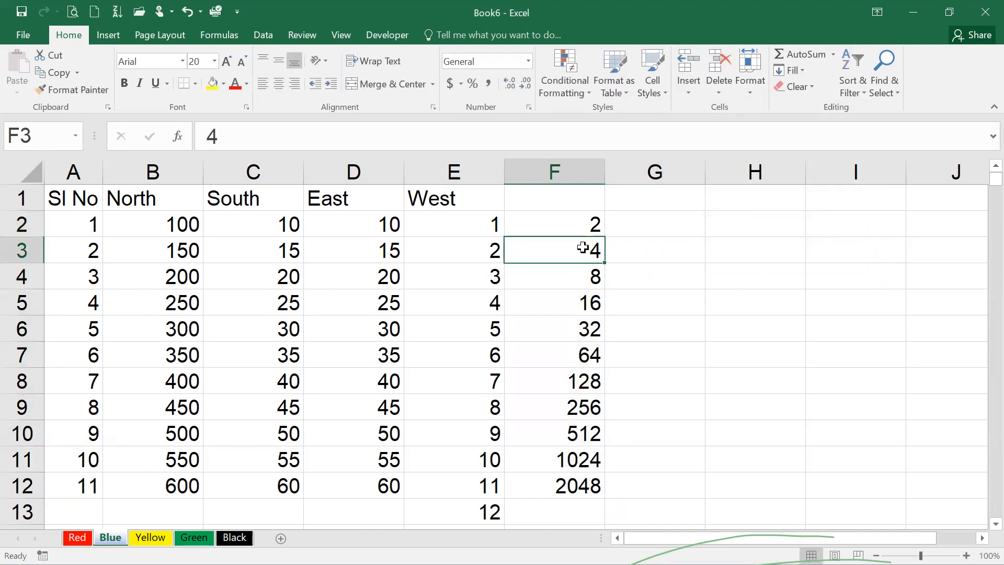
click(584, 275)
click(585, 298)
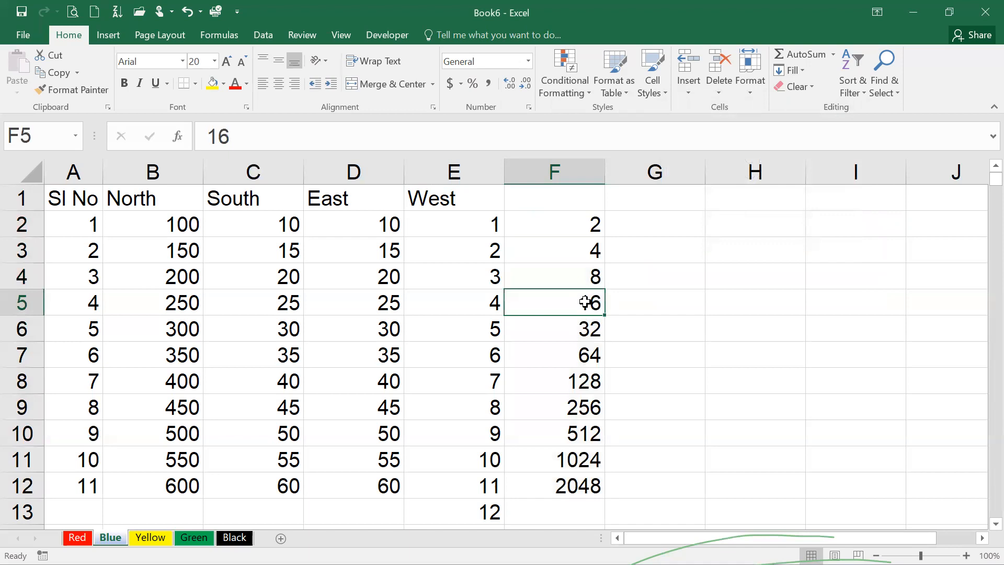
click(583, 328)
click(578, 356)
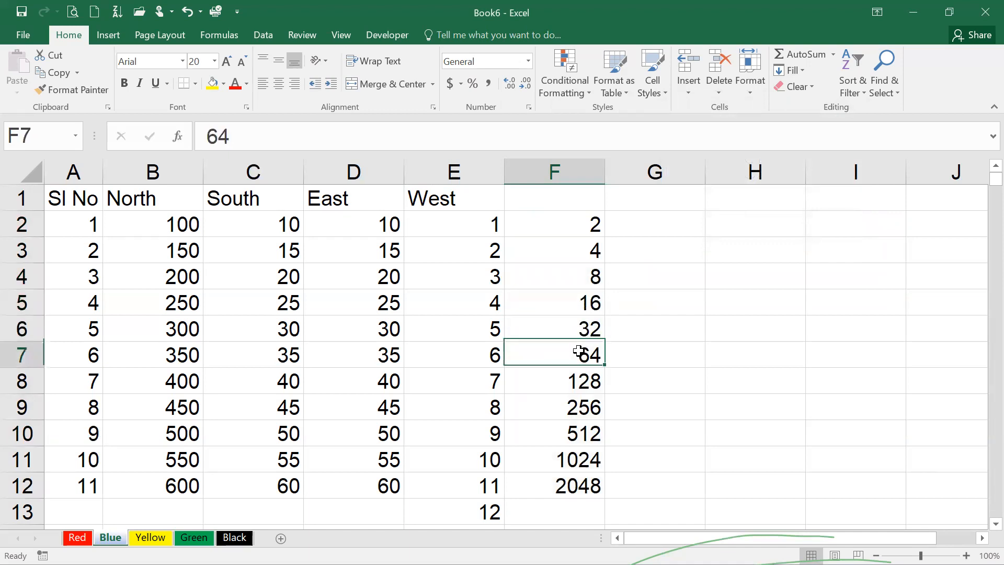
click(570, 384)
click(566, 411)
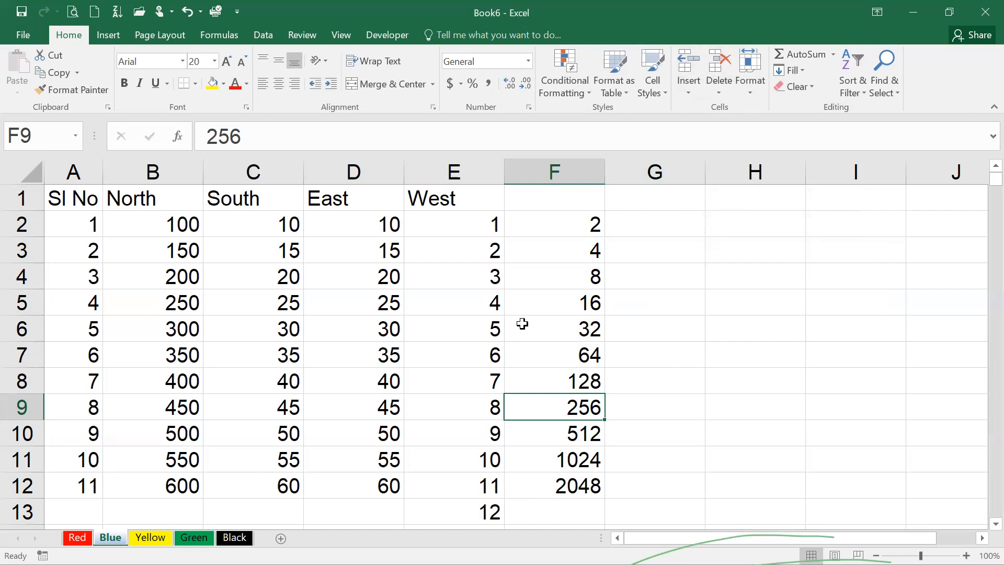
click(562, 218)
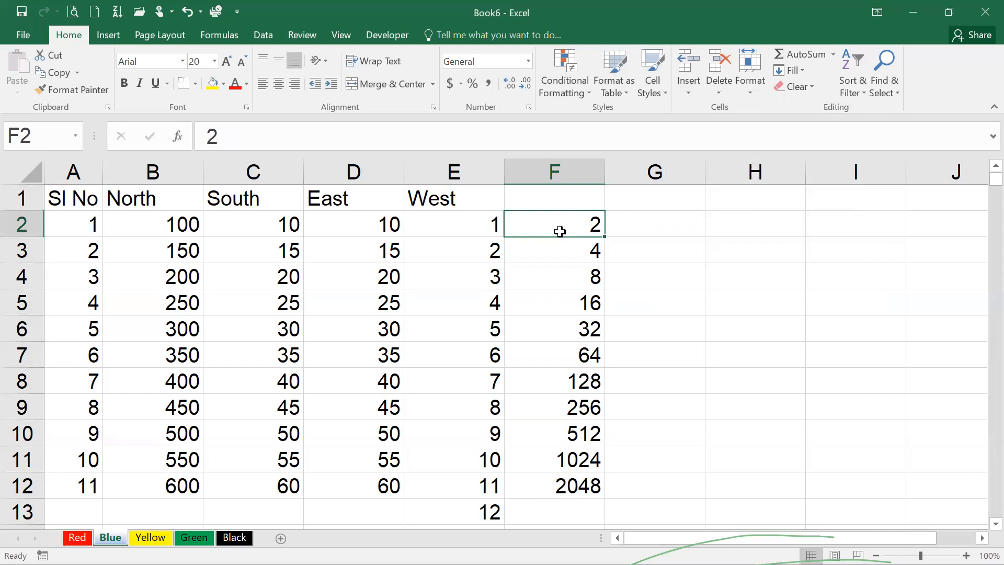
Try to fill column G from the empty cell G2 with a growth column series ending at 2048.
drag(635, 224, 623, 483)
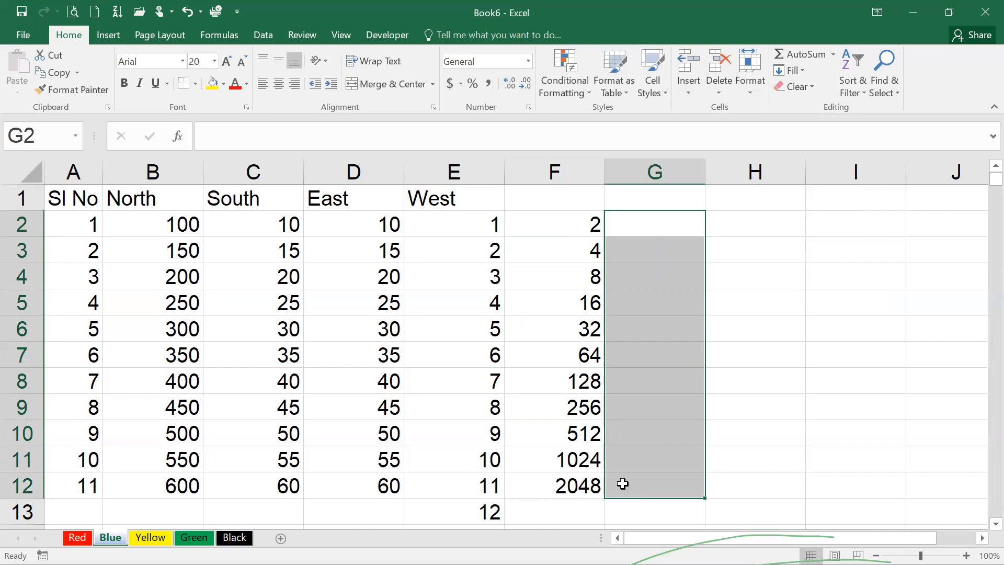
click(638, 223)
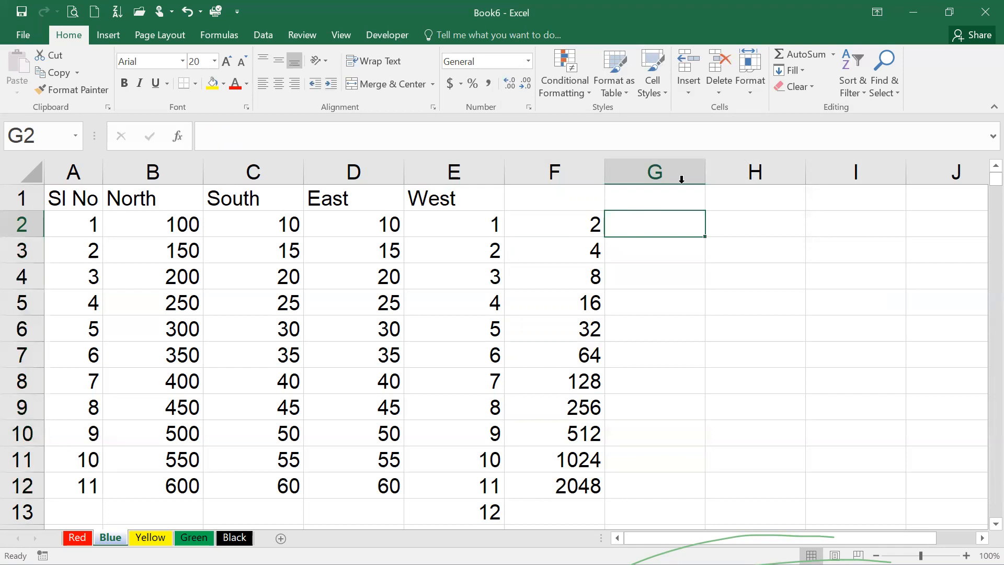
click(800, 65)
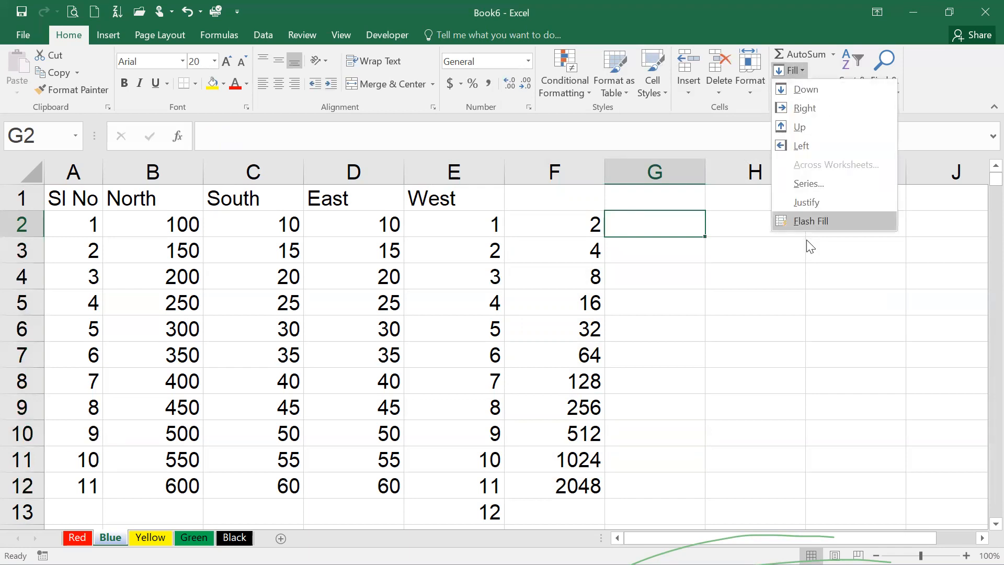
click(825, 179)
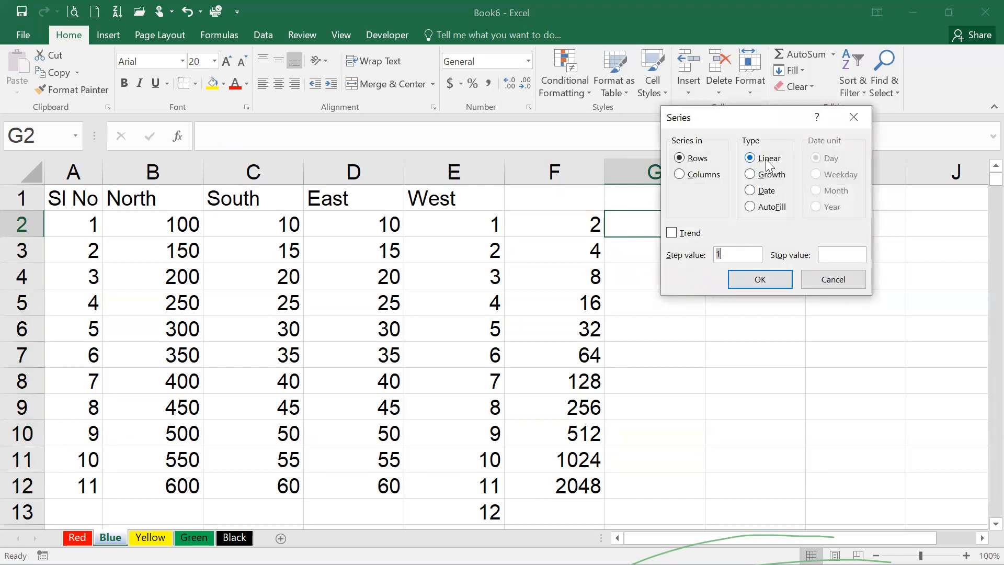
click(771, 173)
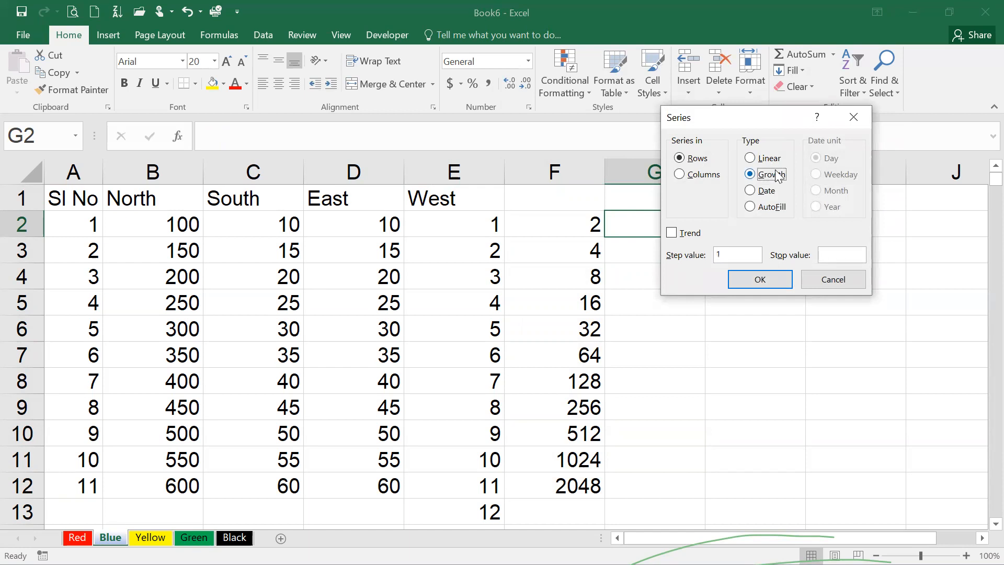
click(688, 177)
drag(748, 119, 848, 111)
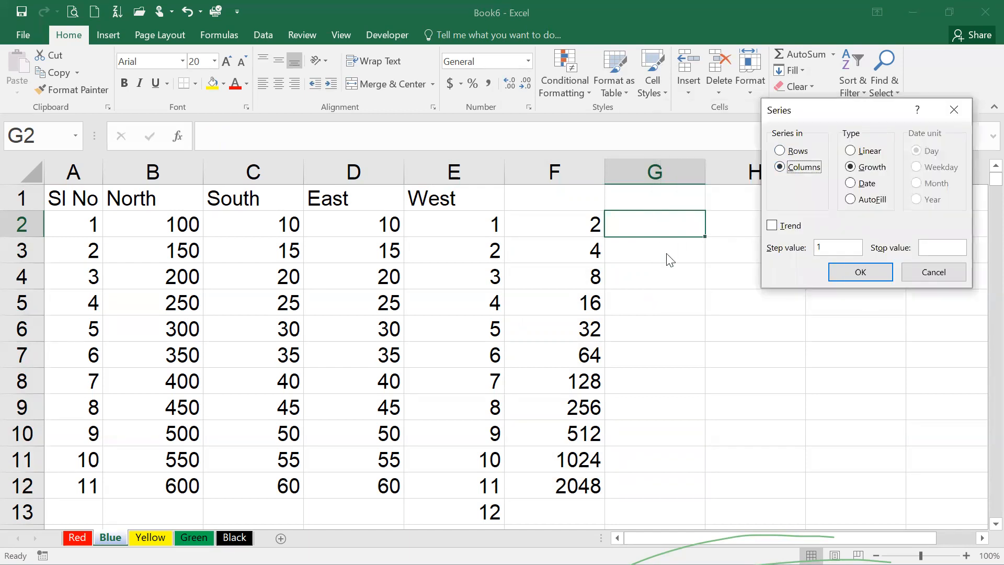
click(824, 248)
key(BackSpace)
key(BackSpace)
key(Tab)
text(2048)
click(837, 271)
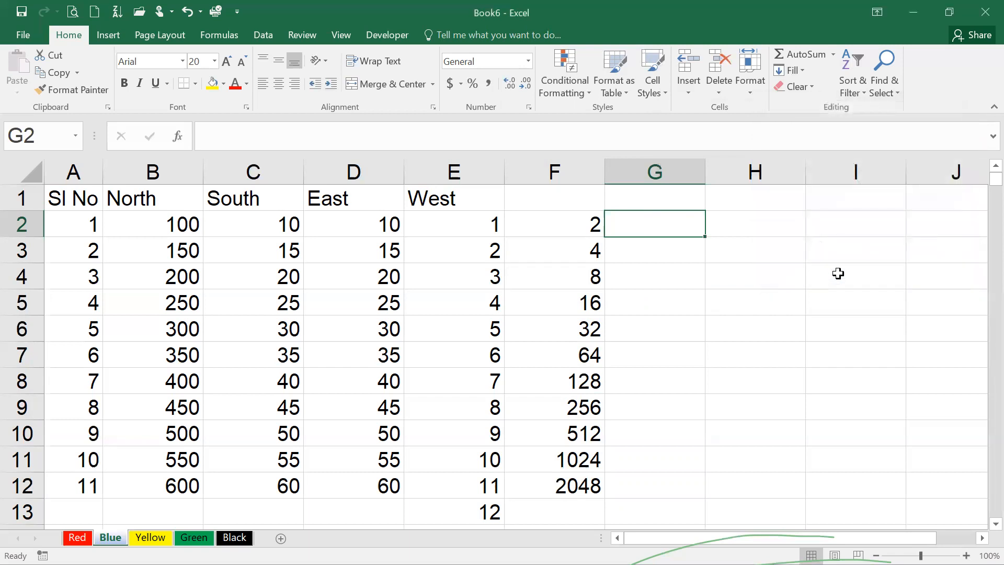
Open the Fill commands again for the empty cell G2.
click(803, 70)
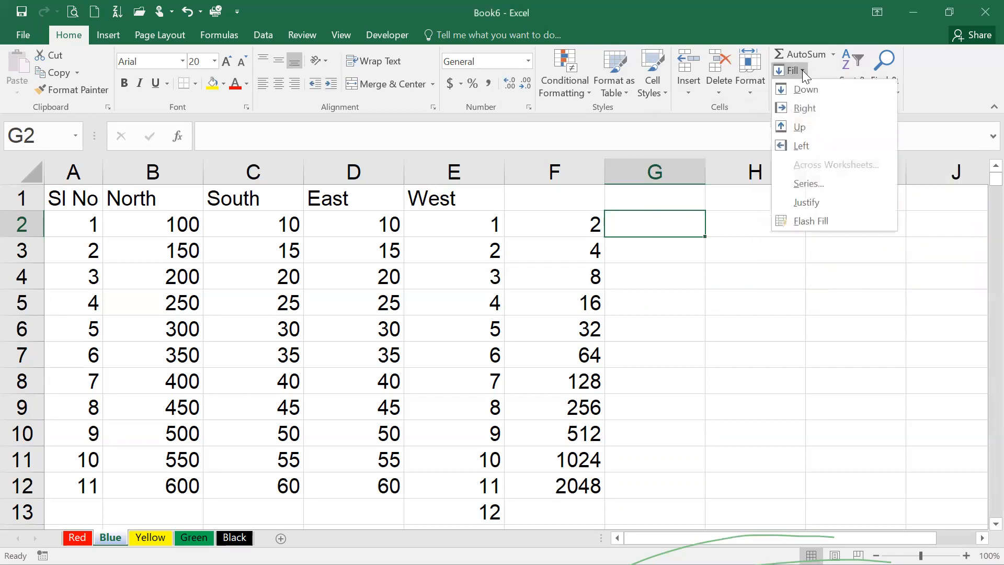